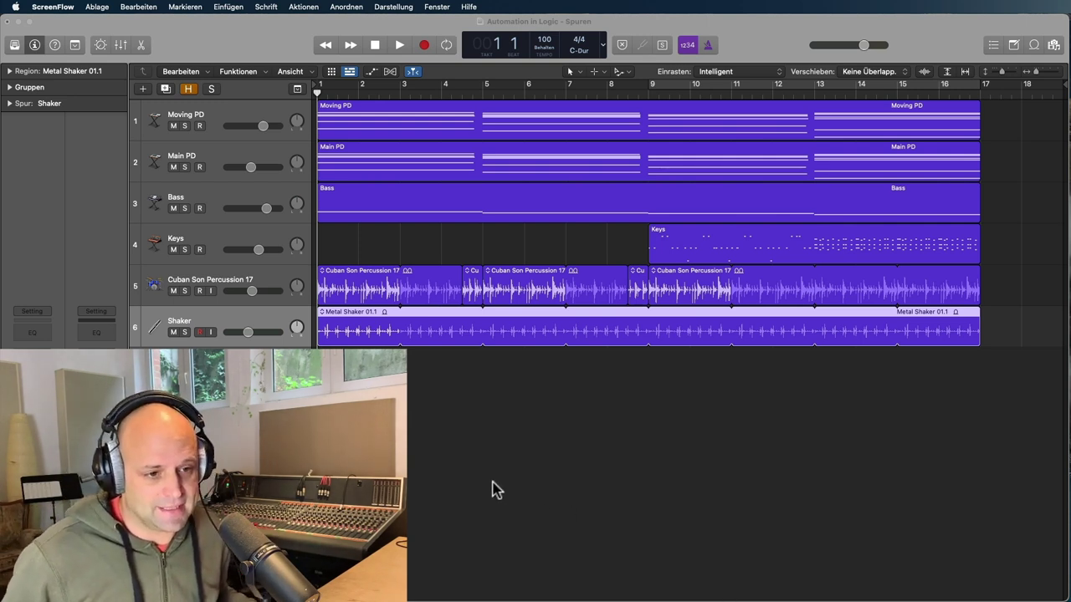
Step: Listen to the song from bar 1 to bar 9 with the percussion and Shaker tracks enlarged
{"action": "left_click", "coordinate": [400, 46]}
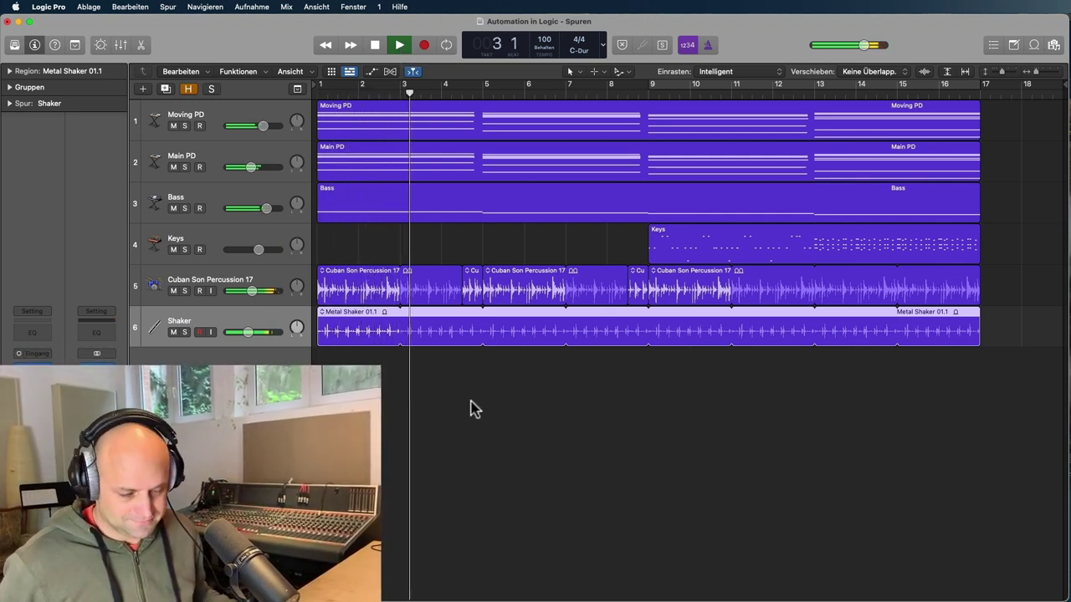
{"action": "left_click_drag", "start_coordinate": [321, 244], "coordinate": [597, 399]}
{"action": "scroll", "coordinate": [560, 454], "scroll_direction": "down", "scroll_amount": 1}
{"action": "scroll", "coordinate": [561, 452], "scroll_direction": "down", "scroll_amount": 3}
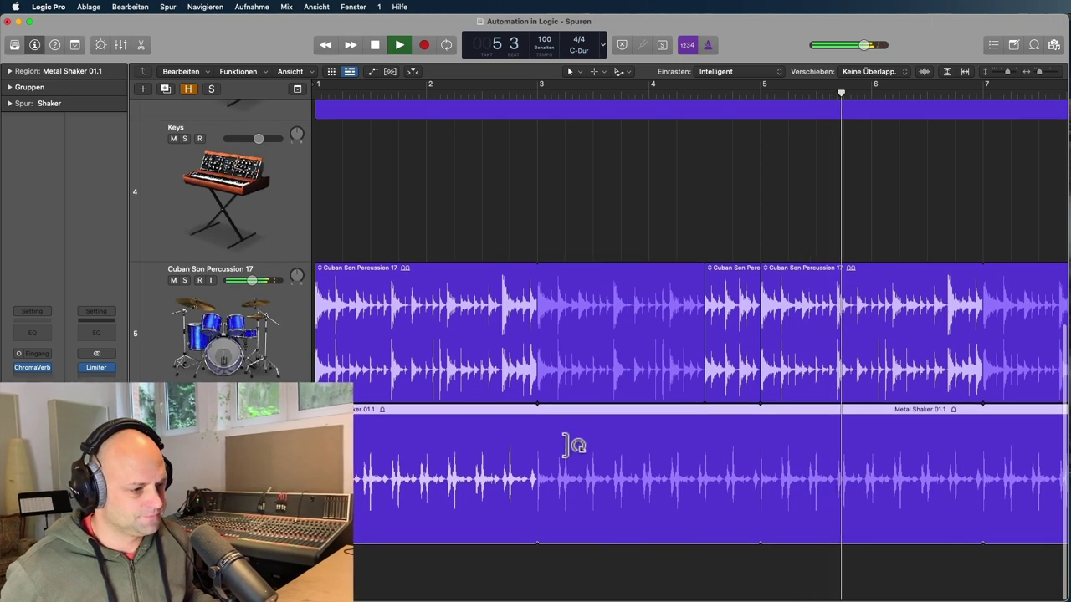
{"action": "scroll", "coordinate": [569, 447], "scroll_direction": "down", "scroll_amount": 3}
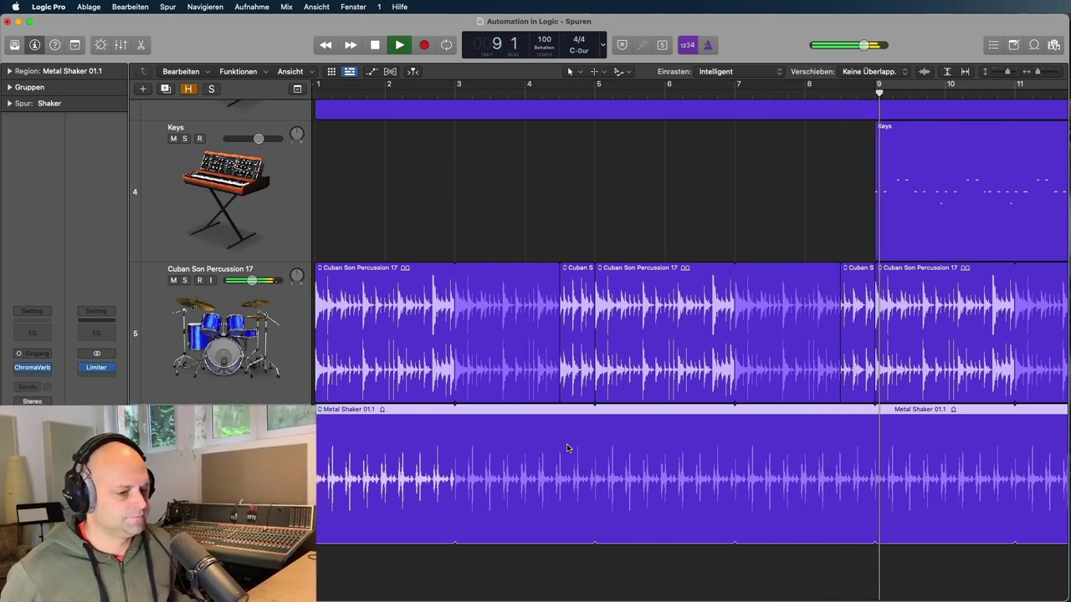
{"action": "key", "text": "space"}
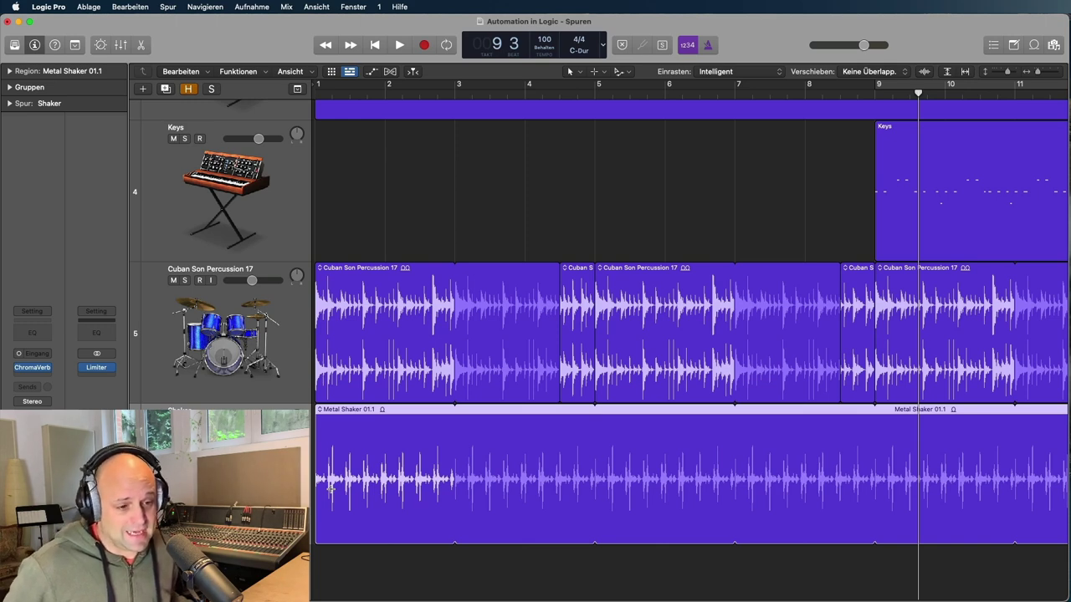
Step: Show the track automation and set a starting volume point on the Shaker track
{"action": "key", "text": "a"}
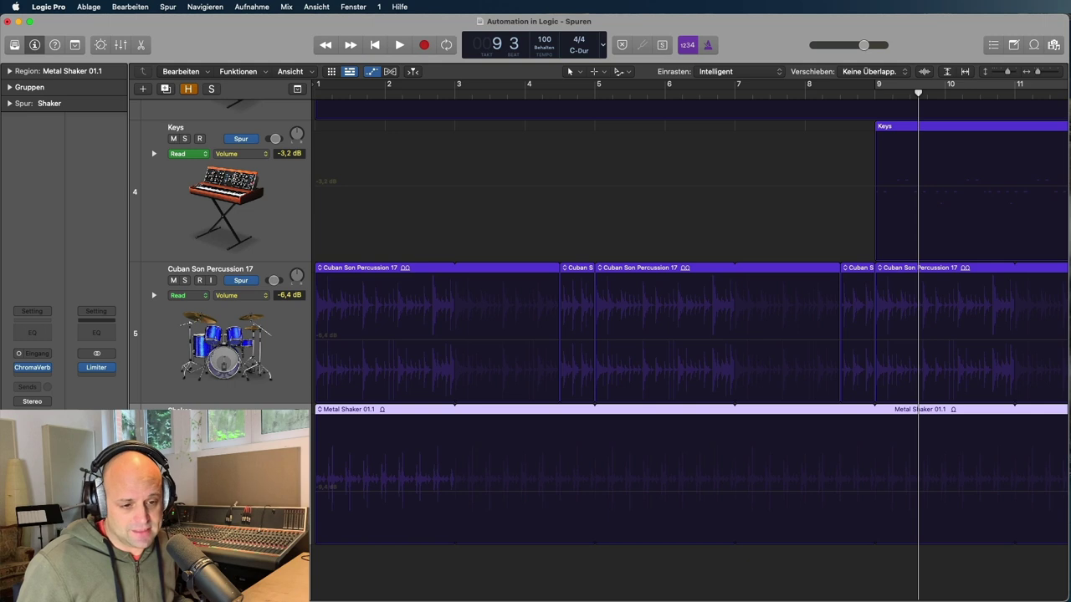
{"action": "left_click", "coordinate": [331, 495]}
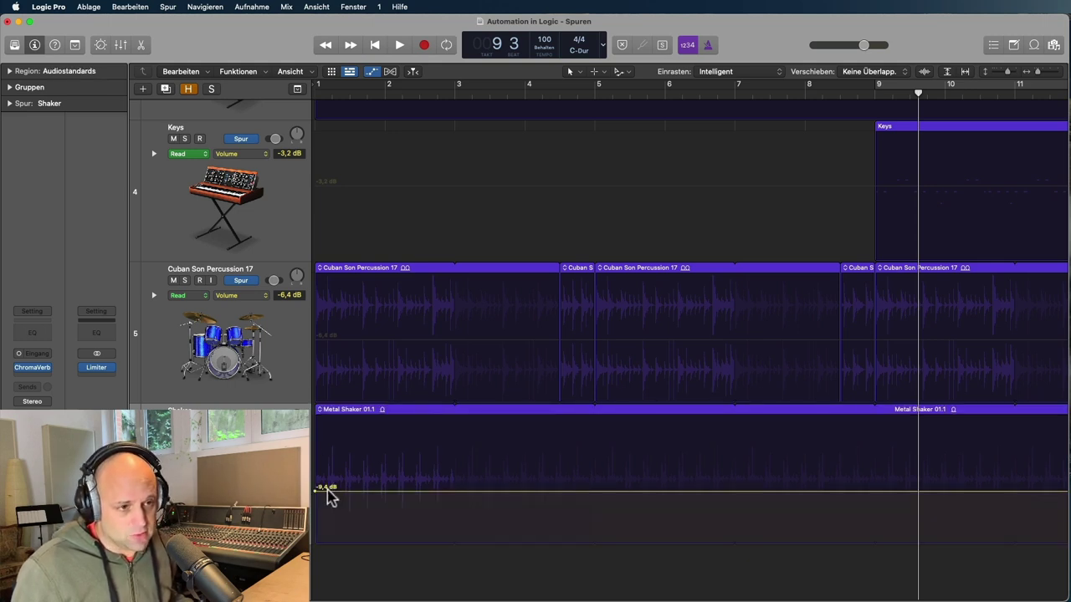
Step: Try raising the Shaker's volume automation to -3.8 dB between bars 3 and 4 using individually placed points
{"action": "left_click", "coordinate": [454, 92]}
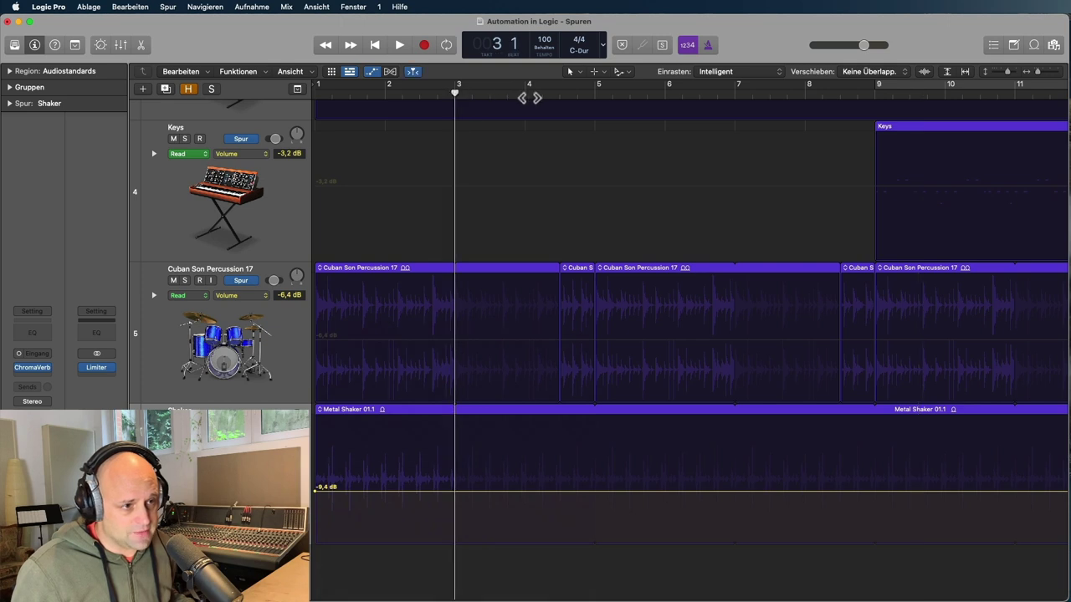
{"action": "left_click", "coordinate": [450, 492]}
{"action": "left_click", "coordinate": [454, 492]}
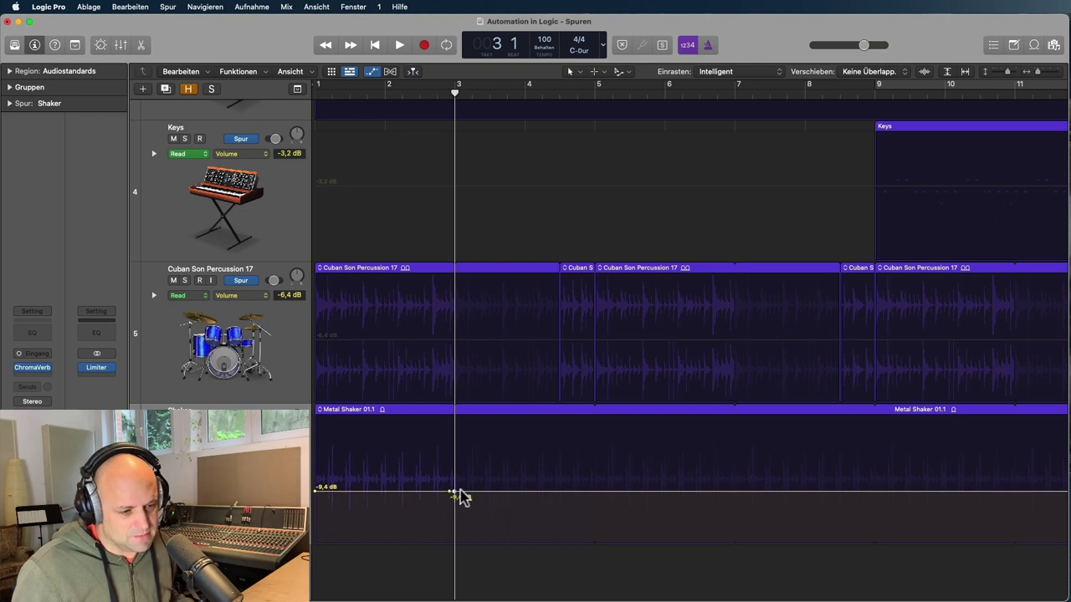
{"action": "left_click", "coordinate": [525, 93]}
{"action": "left_click", "coordinate": [531, 492]}
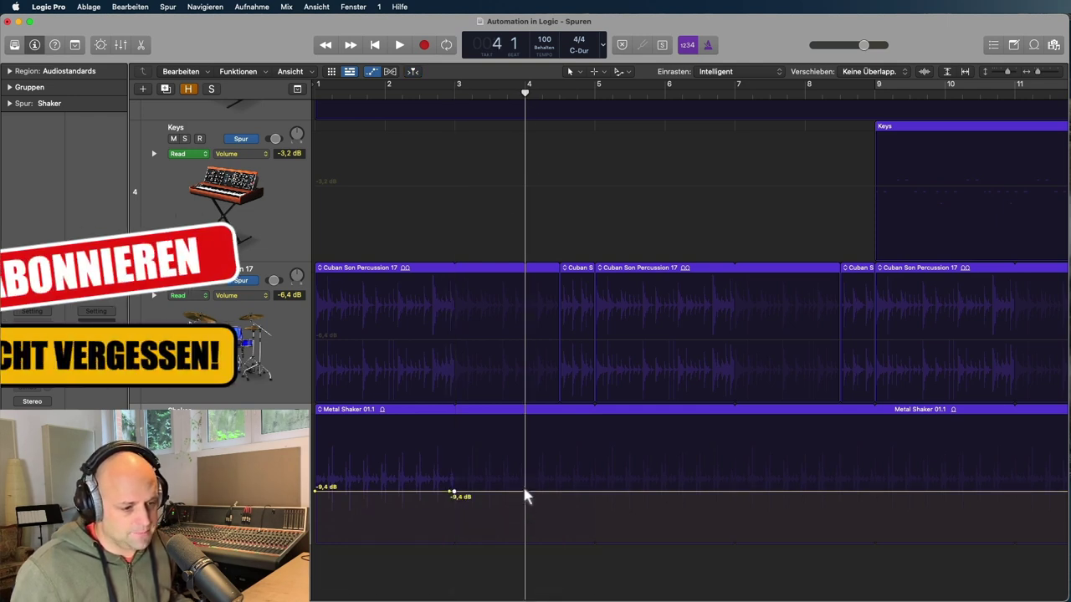
{"action": "left_click_drag", "start_coordinate": [496, 496], "coordinate": [500, 475]}
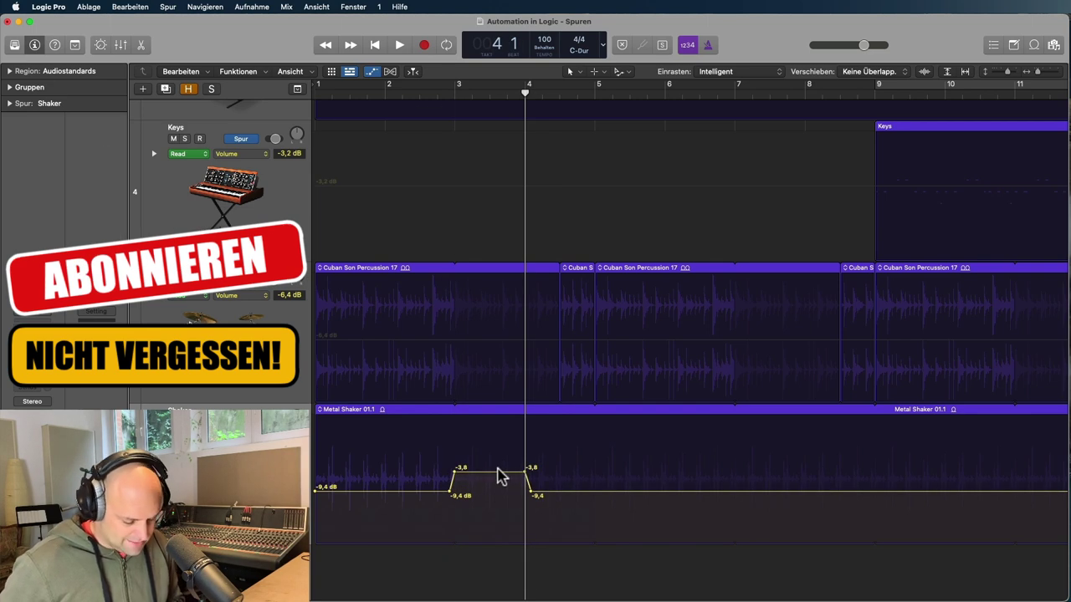
Step: Undo the hand-placed volume automation points on the Shaker track
{"action": "key", "text": "super+z"}
{"action": "key", "text": "super+z"}
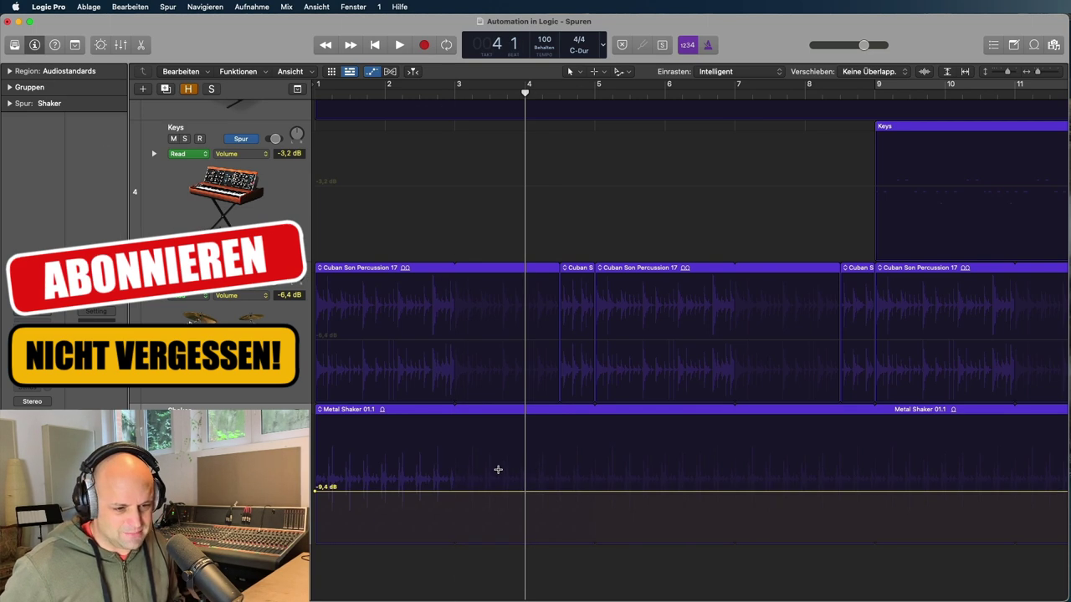
{"action": "key", "text": "a"}
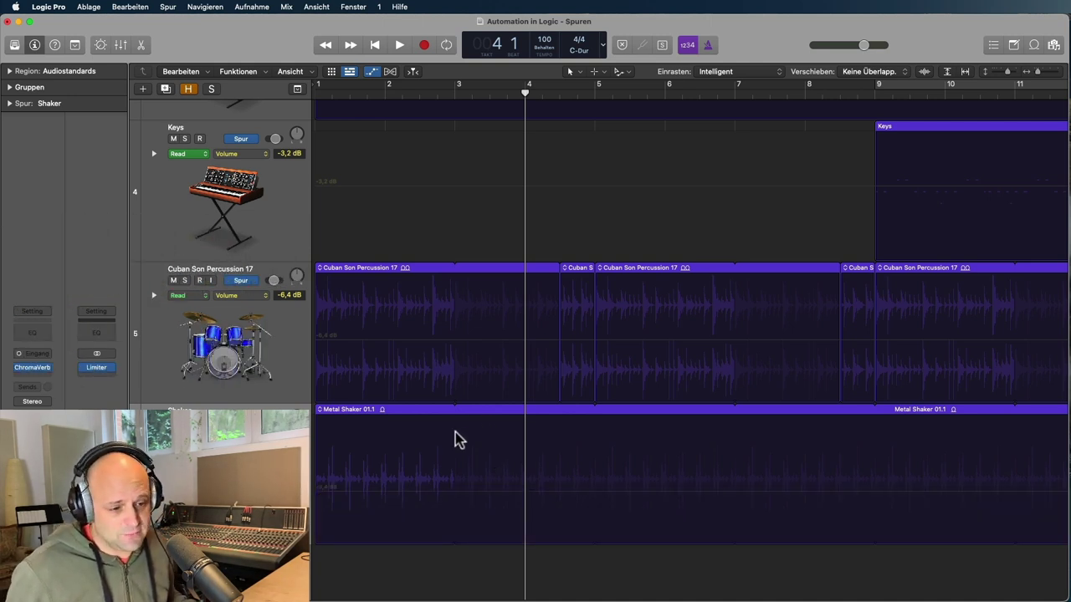
Step: Raise the Shaker's volume automation to -4.0 dB from bar 2 to 3 and lower it to -17.5 dB from bar 4 to 5
{"action": "left_click", "coordinate": [383, 96]}
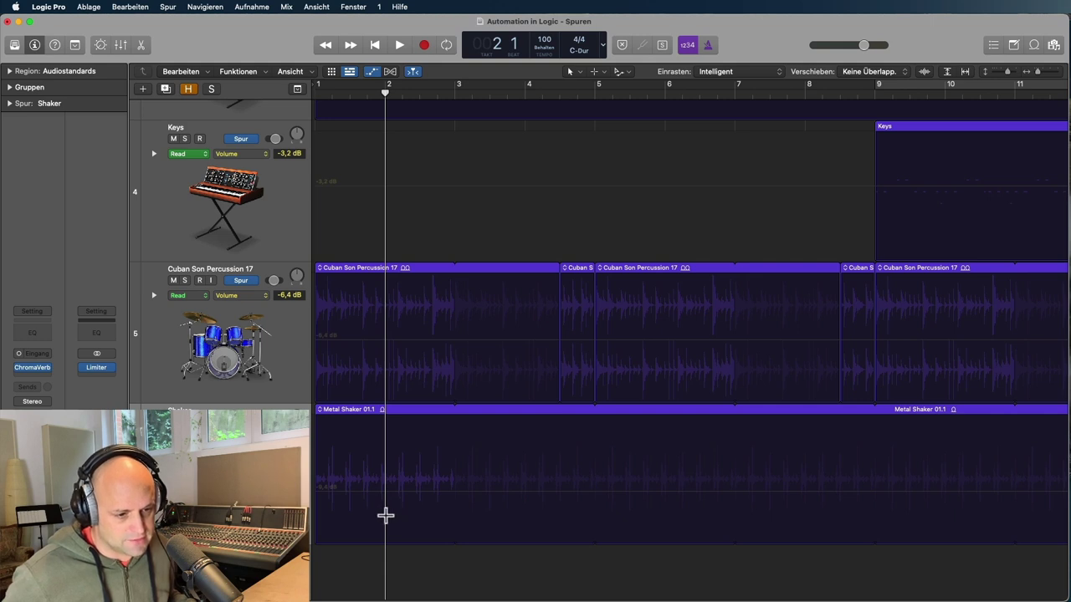
{"action": "left_click_drag", "start_coordinate": [385, 515], "coordinate": [433, 475]}
{"action": "left_click", "coordinate": [524, 90]}
{"action": "left_click_drag", "start_coordinate": [524, 521], "coordinate": [563, 512]}
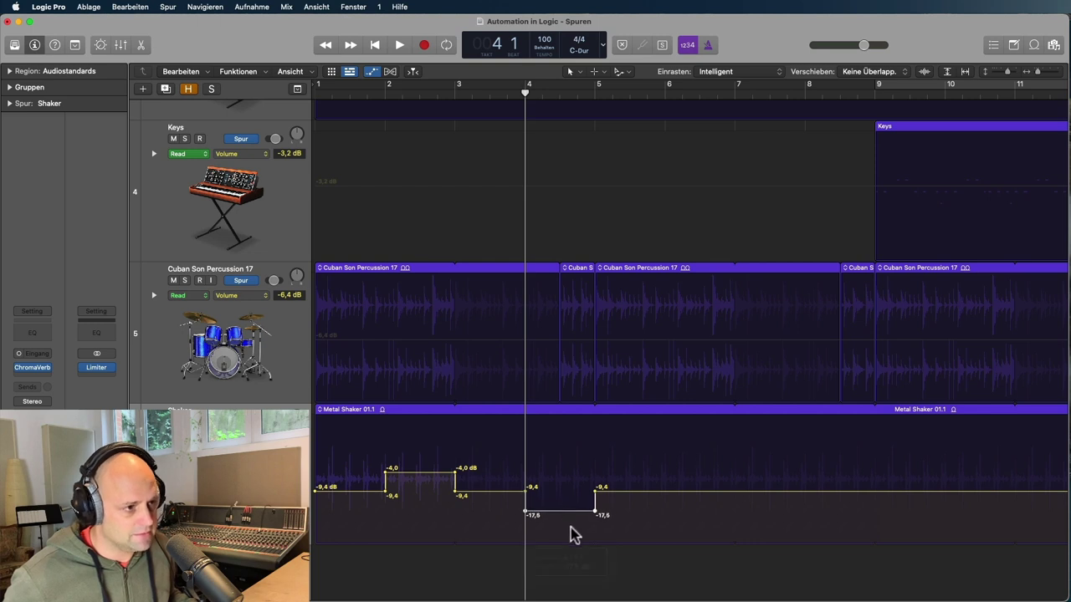
Step: Raise the Shaker's volume automation to -2.8 dB from bar 6 to 7 and lower it to -17.2 dB from bar 8 to 9
{"action": "left_click", "coordinate": [662, 113]}
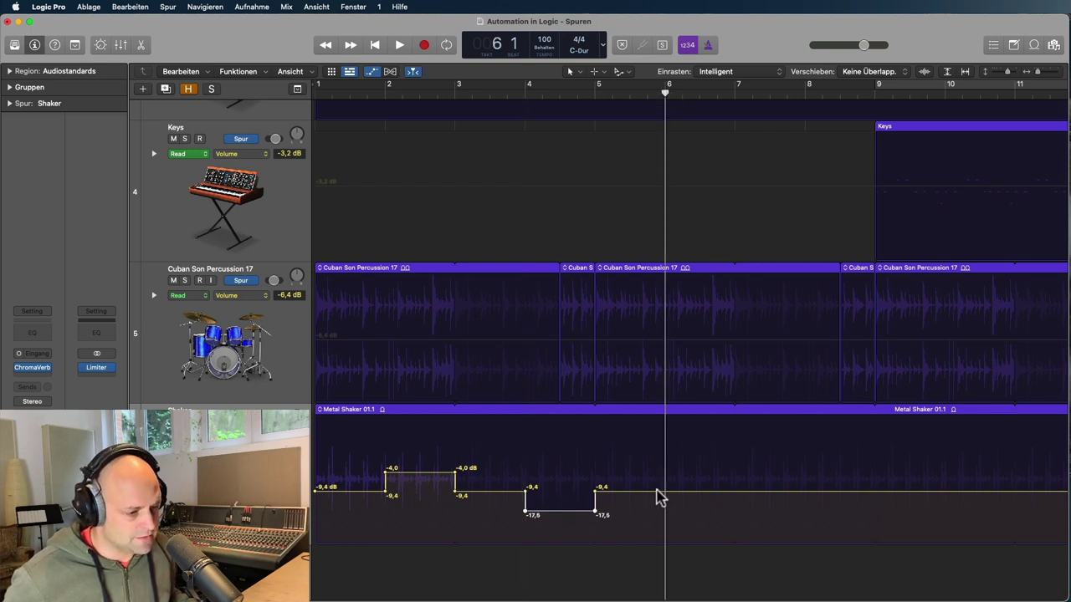
{"action": "left_click_drag", "start_coordinate": [665, 507], "coordinate": [708, 465]}
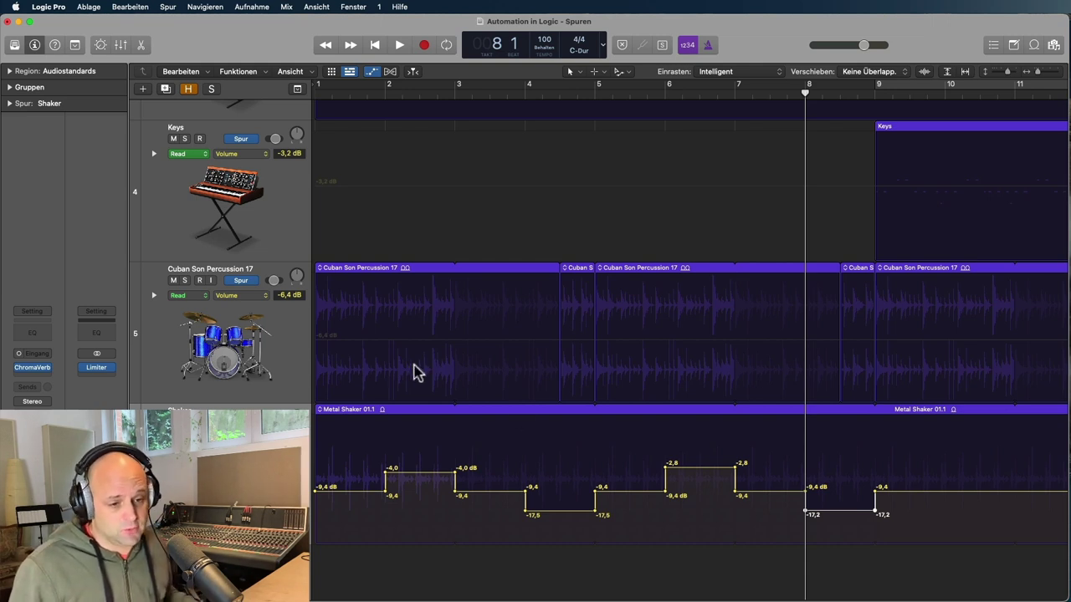
Step: Switch the Shaker's automation parameter to relative Pan and activate its automation line at 0
{"action": "left_click", "coordinate": [251, 437]}
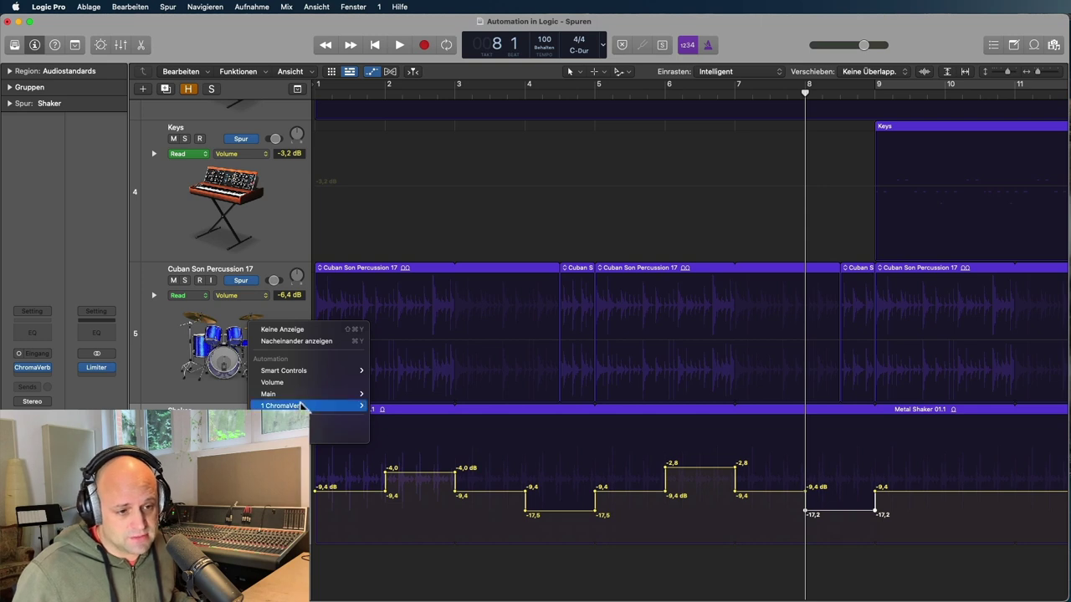
{"action": "mouse_move", "coordinate": [335, 394]}
{"action": "mouse_move", "coordinate": [410, 409]}
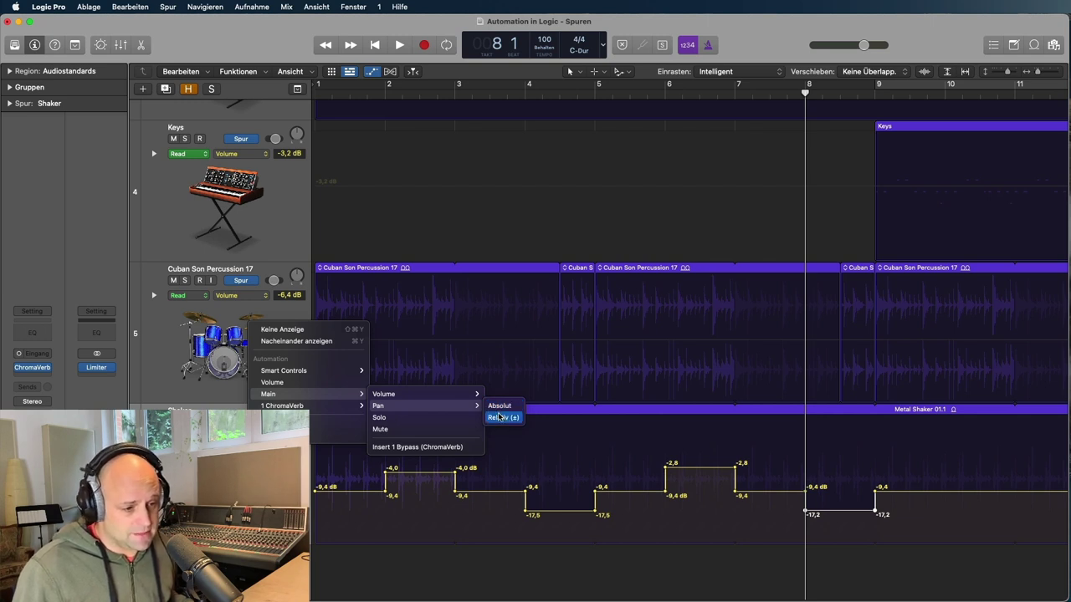
{"action": "left_click", "coordinate": [499, 417]}
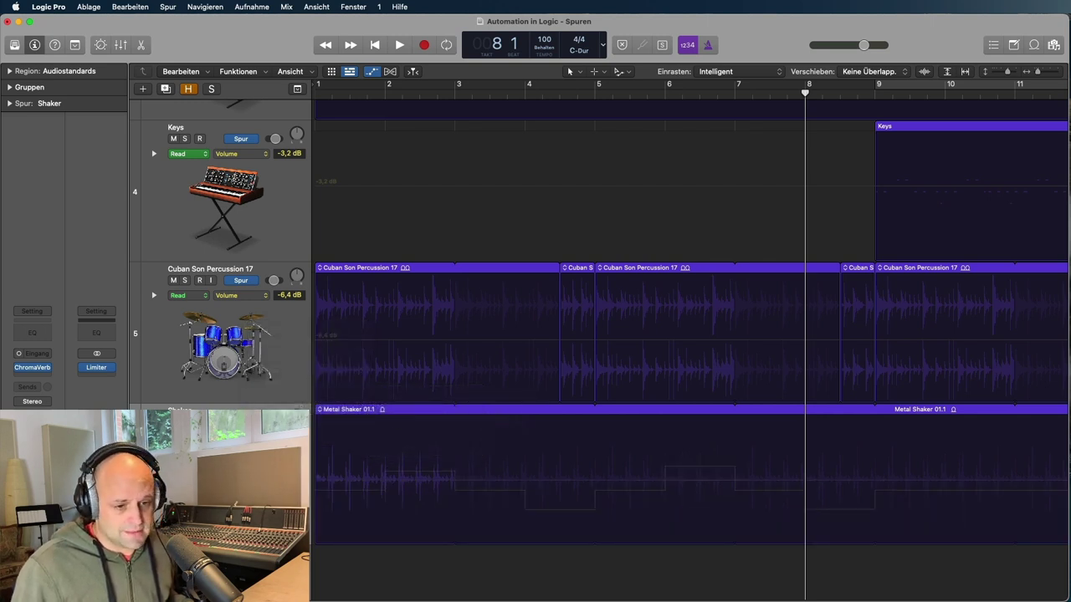
{"action": "left_click", "coordinate": [344, 487]}
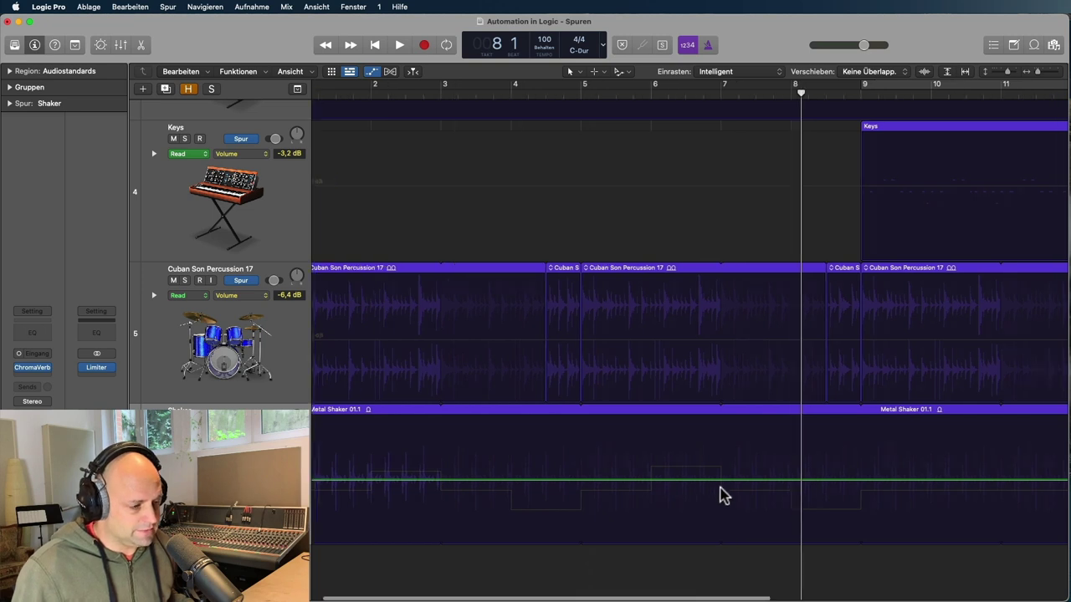
Step: Place relative Pan points with value 0 on the Shaker near the starts of bars 9, 10, 11, 12, 13 and 14
{"action": "scroll", "coordinate": [717, 495], "scroll_direction": "right", "scroll_amount": 5}
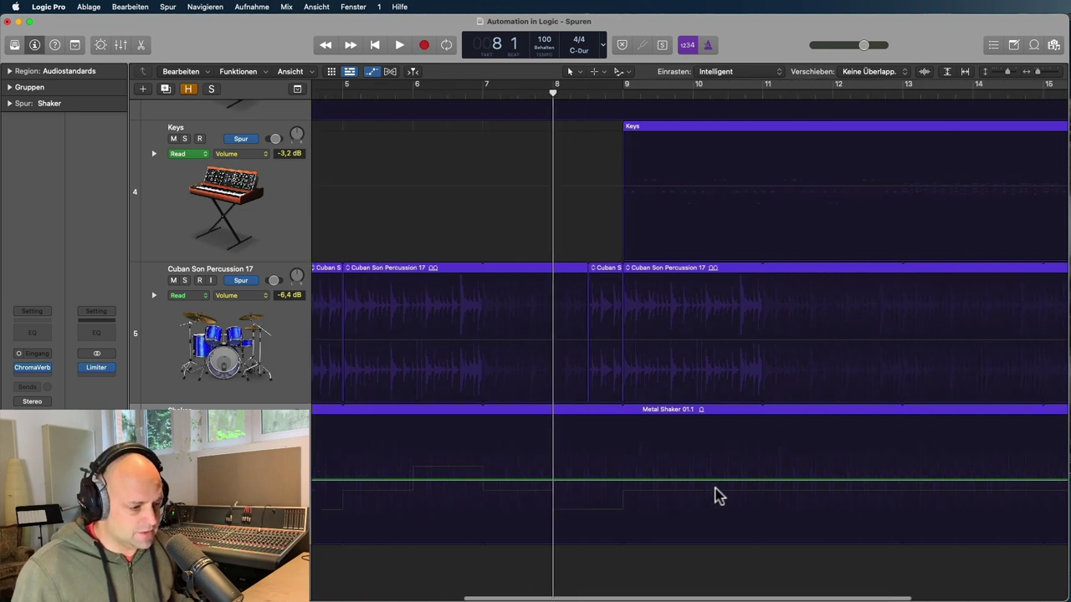
{"action": "left_click", "coordinate": [615, 482]}
{"action": "left_click", "coordinate": [677, 102]}
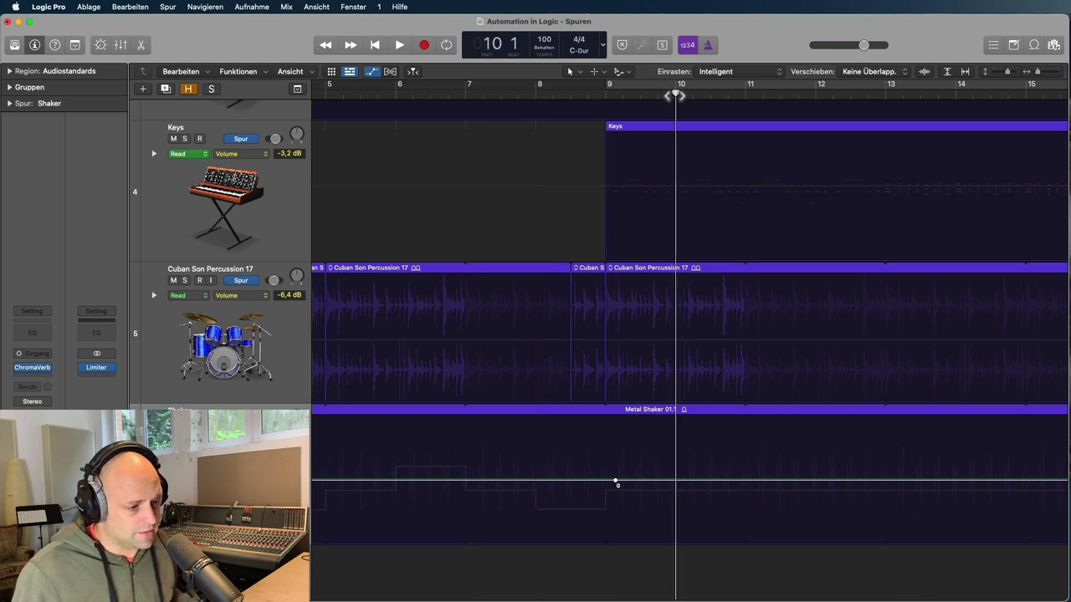
{"action": "left_click", "coordinate": [677, 484]}
{"action": "key", "text": "period"}
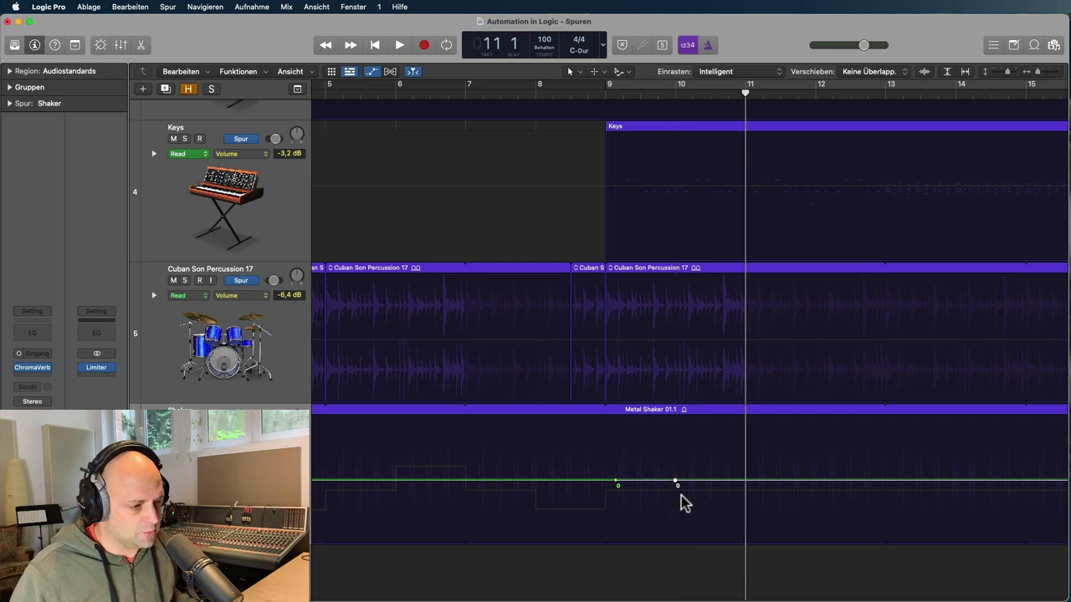
{"action": "left_click", "coordinate": [747, 484]}
{"action": "key", "text": "period"}
{"action": "left_click", "coordinate": [818, 483]}
{"action": "key", "text": "period"}
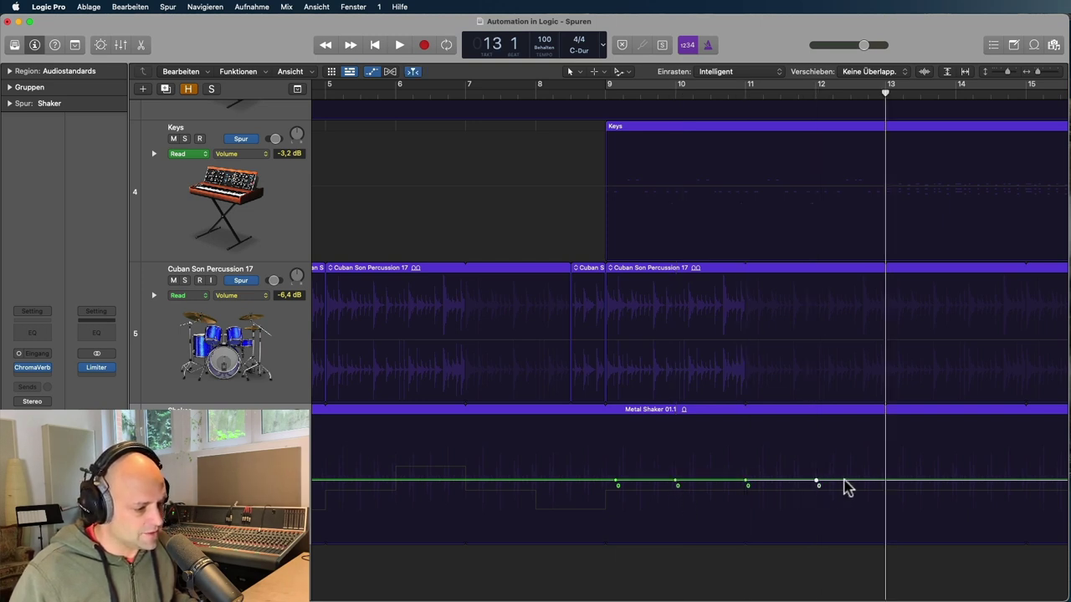
{"action": "left_click", "coordinate": [888, 483]}
{"action": "key", "text": "period"}
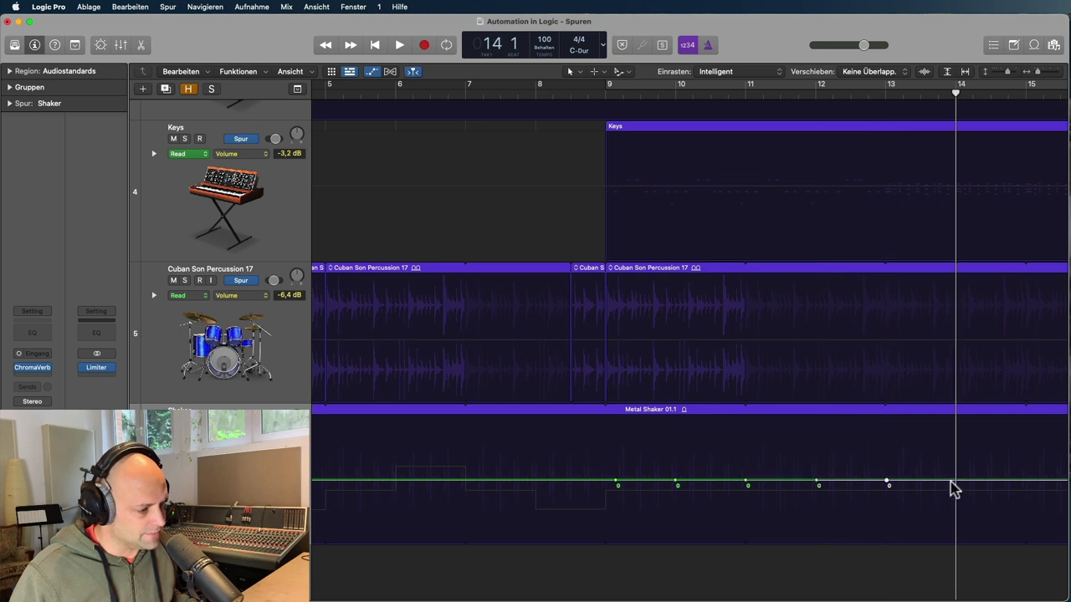
{"action": "left_click", "coordinate": [956, 484]}
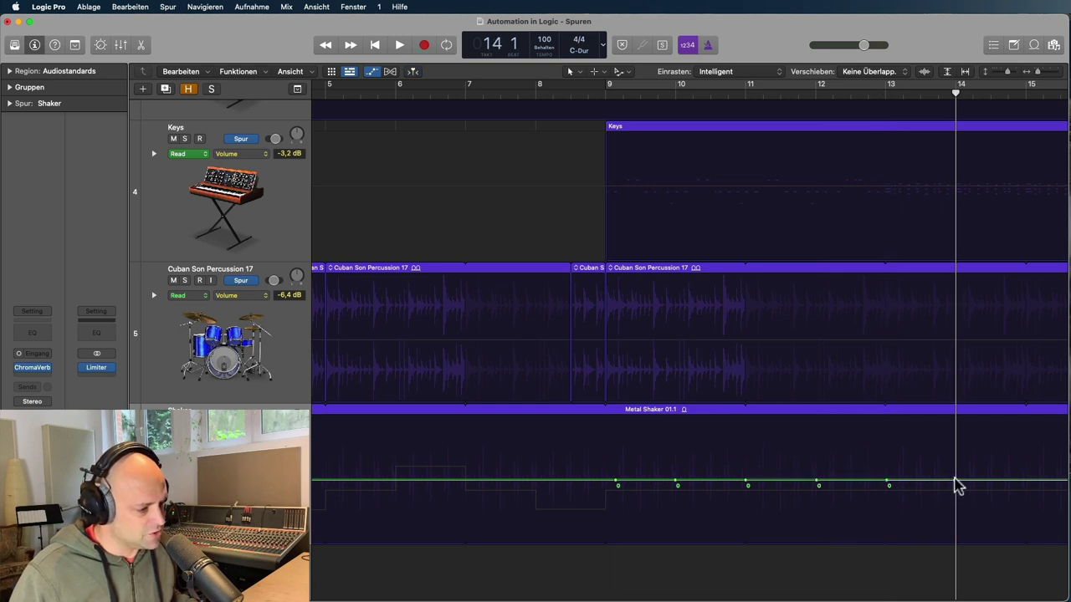
{"action": "key", "text": "period"}
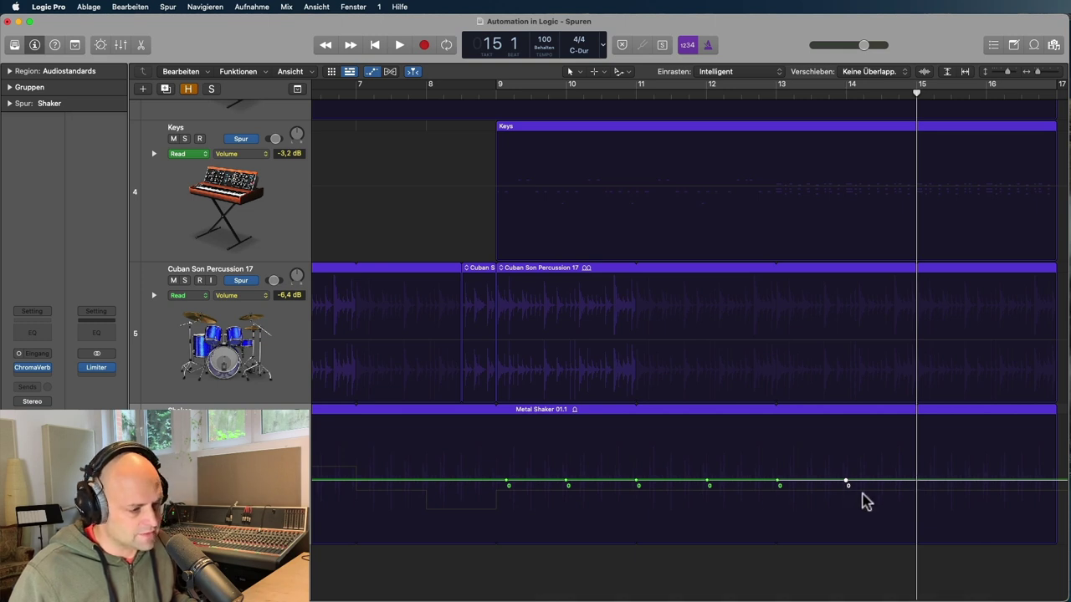
Step: Add one intermediate Pan point within each of bars 9, 10, 11 and 12 on the Shaker's automation line
{"action": "left_click", "coordinate": [540, 483]}
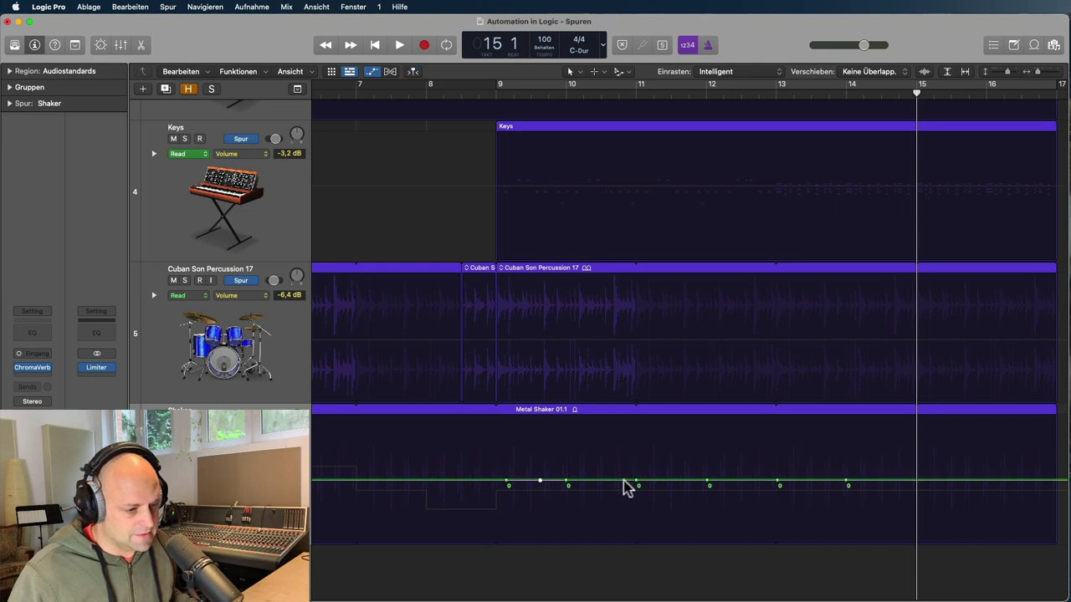
{"action": "left_click", "coordinate": [603, 482]}
{"action": "left_click", "coordinate": [668, 482]}
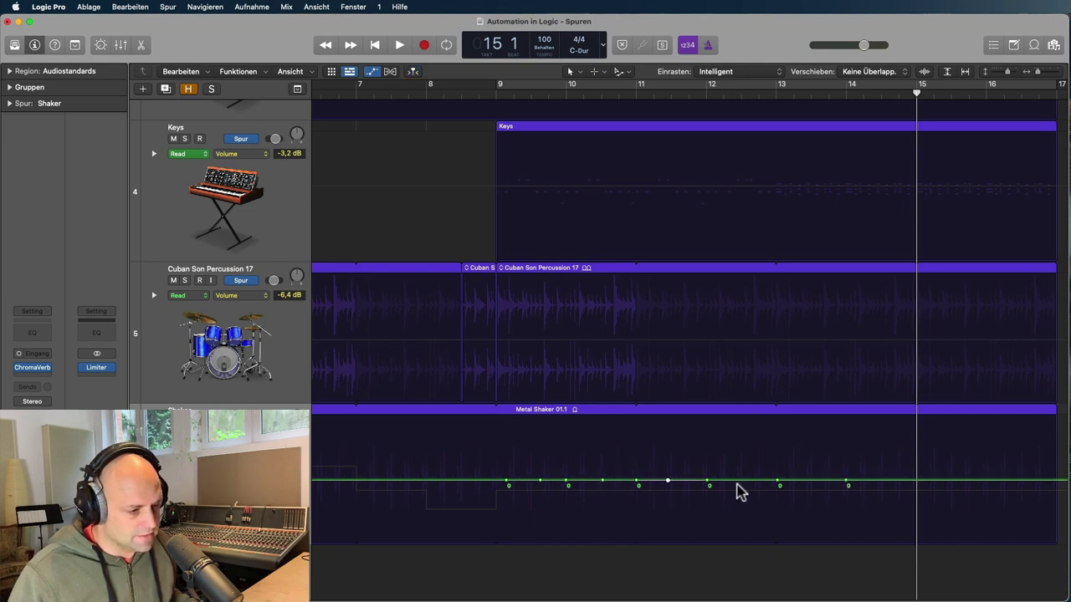
{"action": "left_click", "coordinate": [755, 483]}
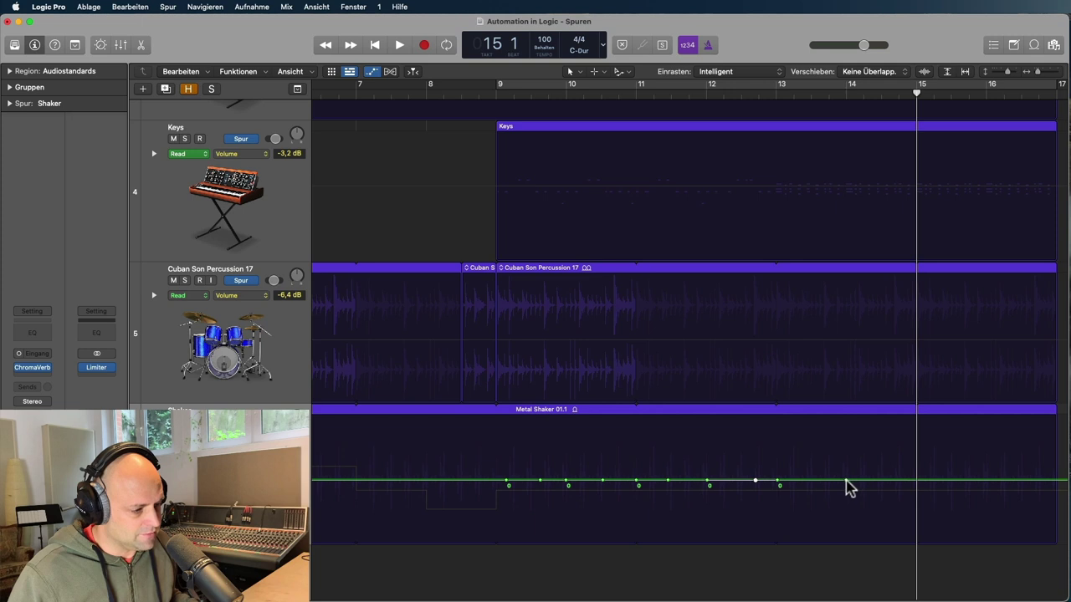
Step: Shape the pan line into peaks by setting the four intermediate points to -43, -49, -49 and -49
{"action": "left_click_drag", "start_coordinate": [540, 483], "coordinate": [541, 434]}
{"action": "left_click_drag", "start_coordinate": [603, 482], "coordinate": [603, 432]}
{"action": "left_click_drag", "start_coordinate": [669, 479], "coordinate": [669, 432]}
{"action": "left_click", "coordinate": [786, 482]}
{"action": "left_click_drag", "start_coordinate": [756, 480], "coordinate": [756, 425]}
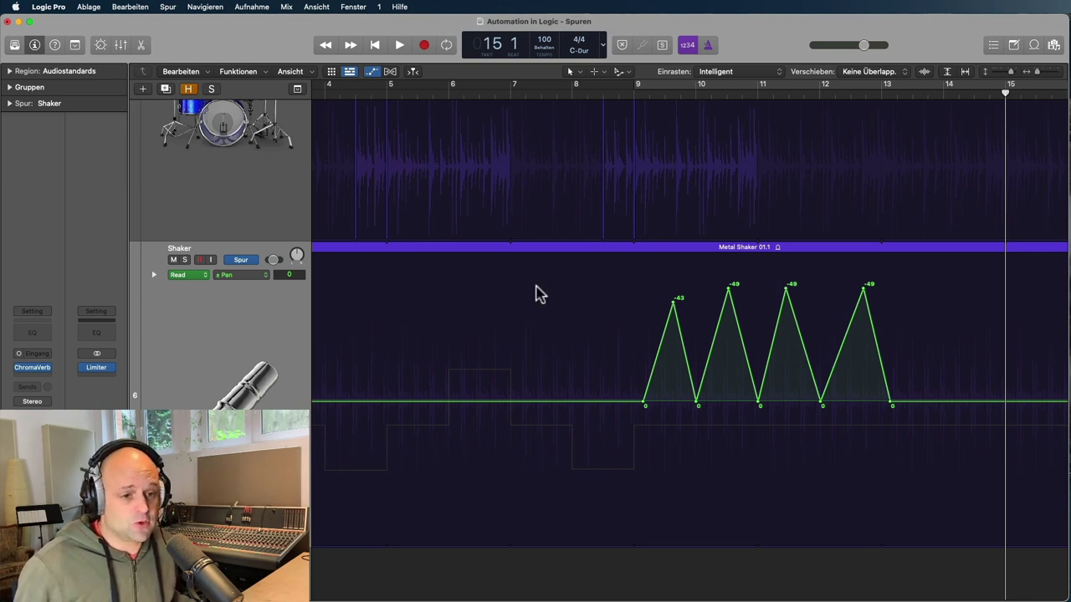
Step: Switch the Shaker track's displayed automation parameter back to Volume
{"action": "left_click", "coordinate": [267, 276]}
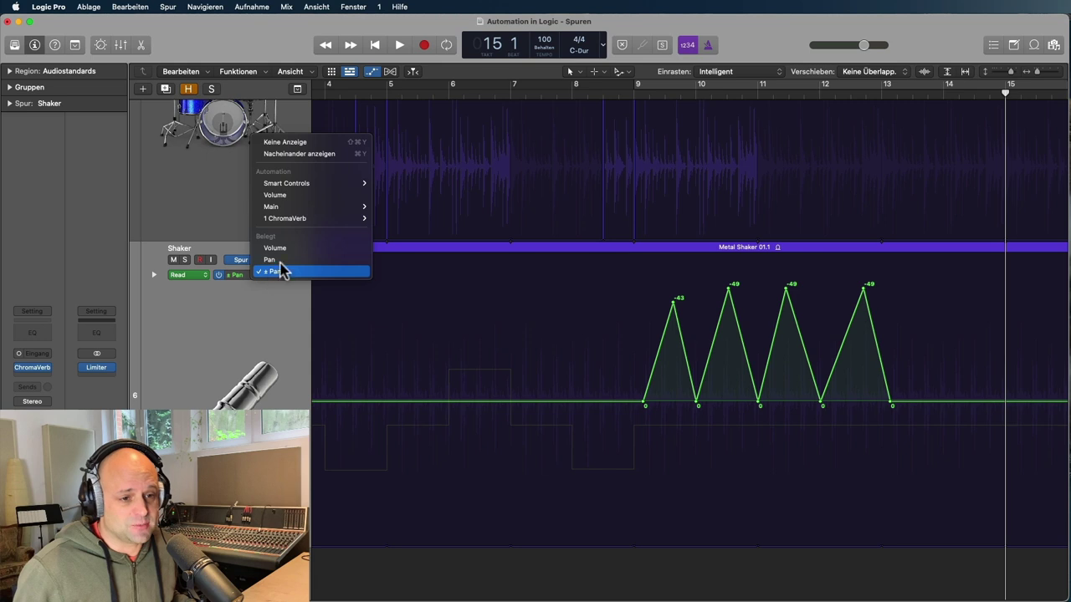
{"action": "left_click", "coordinate": [276, 247]}
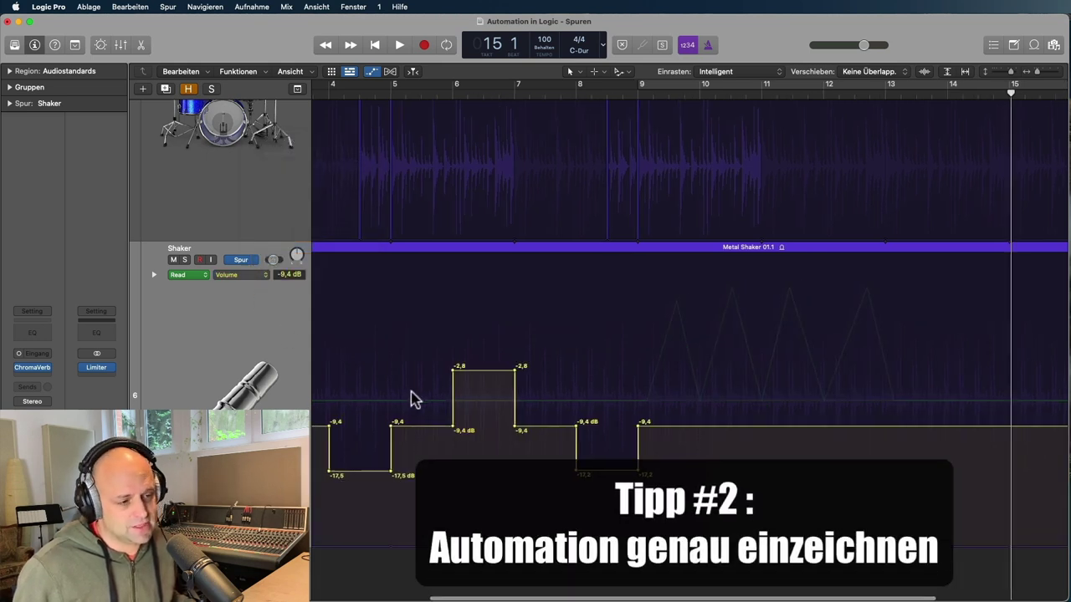
{"action": "scroll", "coordinate": [411, 398], "scroll_direction": "left", "scroll_amount": 2}
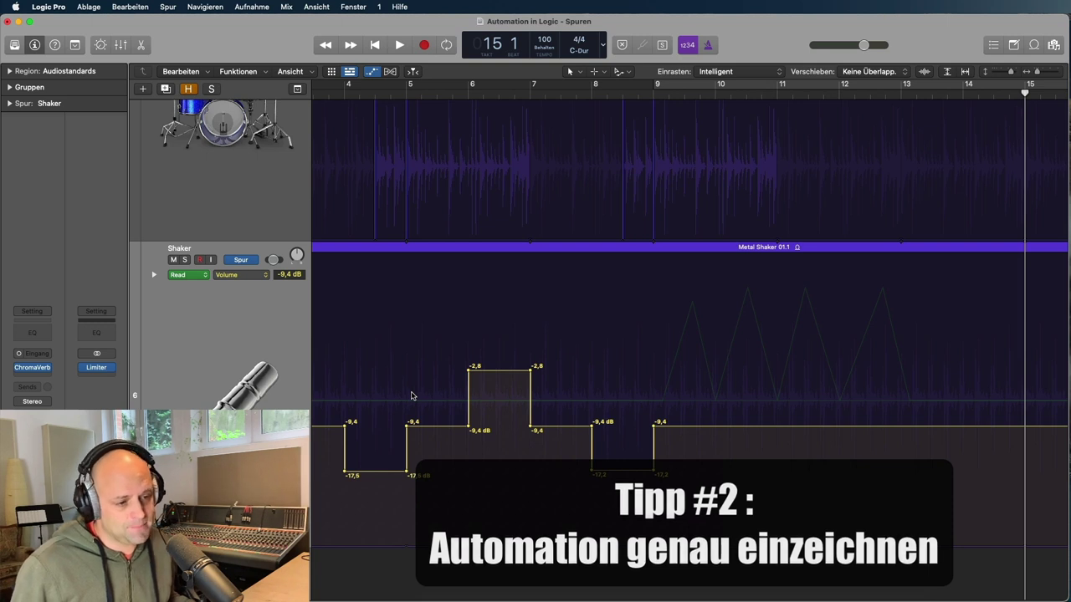
{"action": "scroll", "coordinate": [445, 421], "scroll_direction": "left", "scroll_amount": 3}
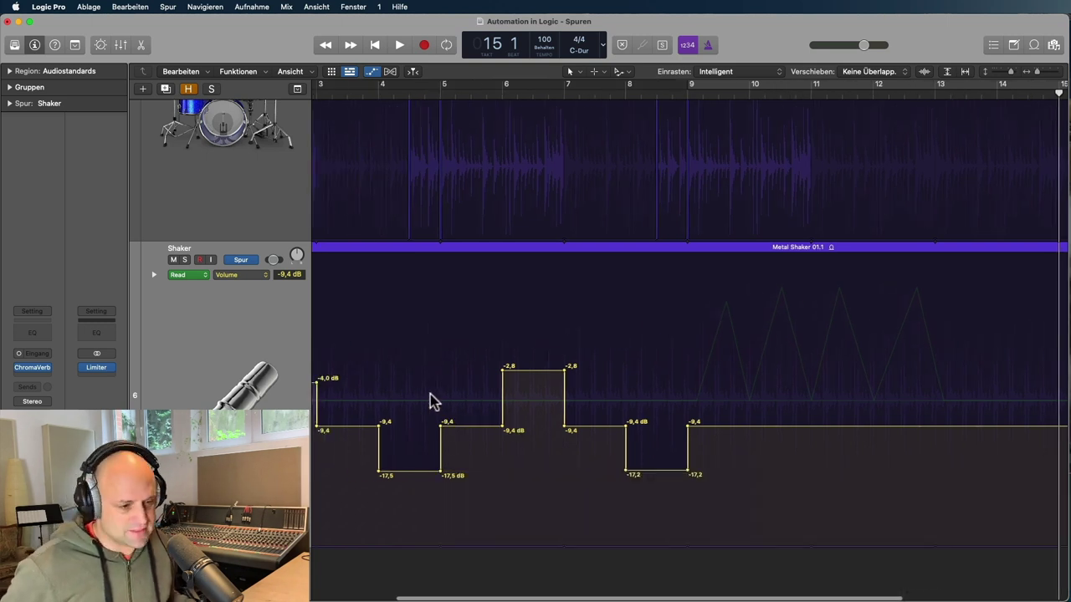
Step: Set the raised Volume section in bar 6 on the Shaker to -4,4 dB and its end point to -4,3 dB
{"action": "left_click_drag", "start_coordinate": [448, 333], "coordinate": [791, 498]}
{"action": "left_click_drag", "start_coordinate": [495, 318], "coordinate": [500, 344]}
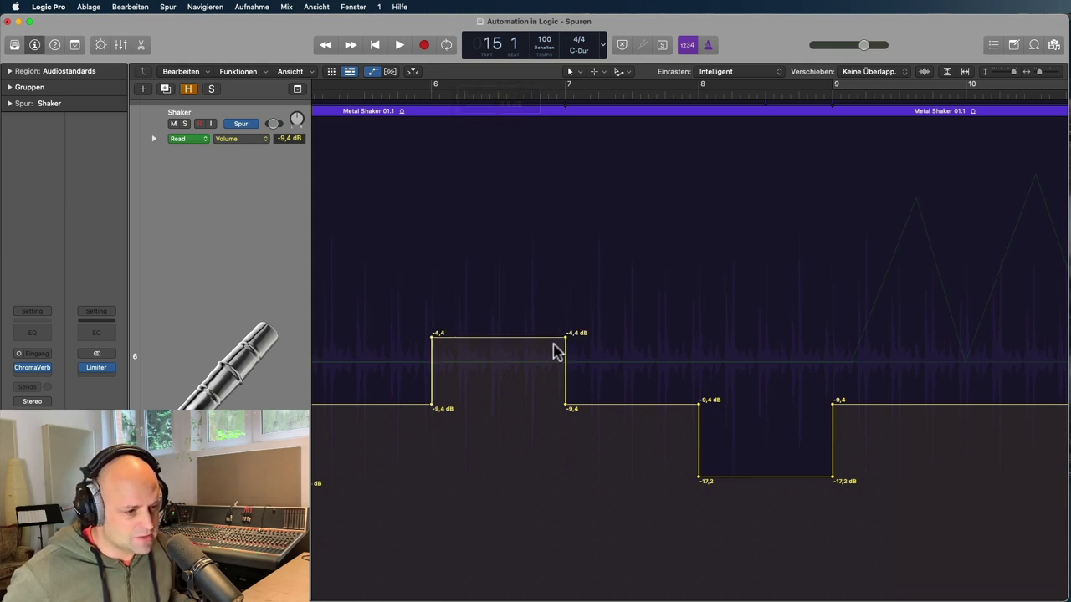
{"action": "mouse_move", "coordinate": [565, 337]}
{"action": "left_mouse_down"}
{"action": "mouse_move", "coordinate": [566, 327]}
{"action": "mouse_move", "coordinate": [565, 338]}
{"action": "left_mouse_up"}
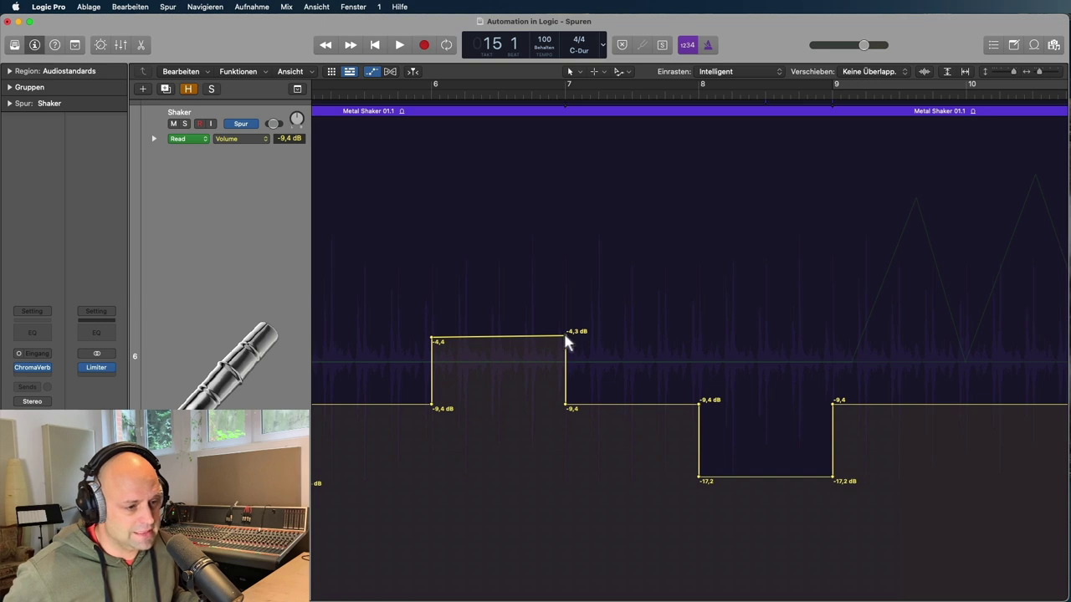
{"action": "left_click", "coordinate": [566, 337]}
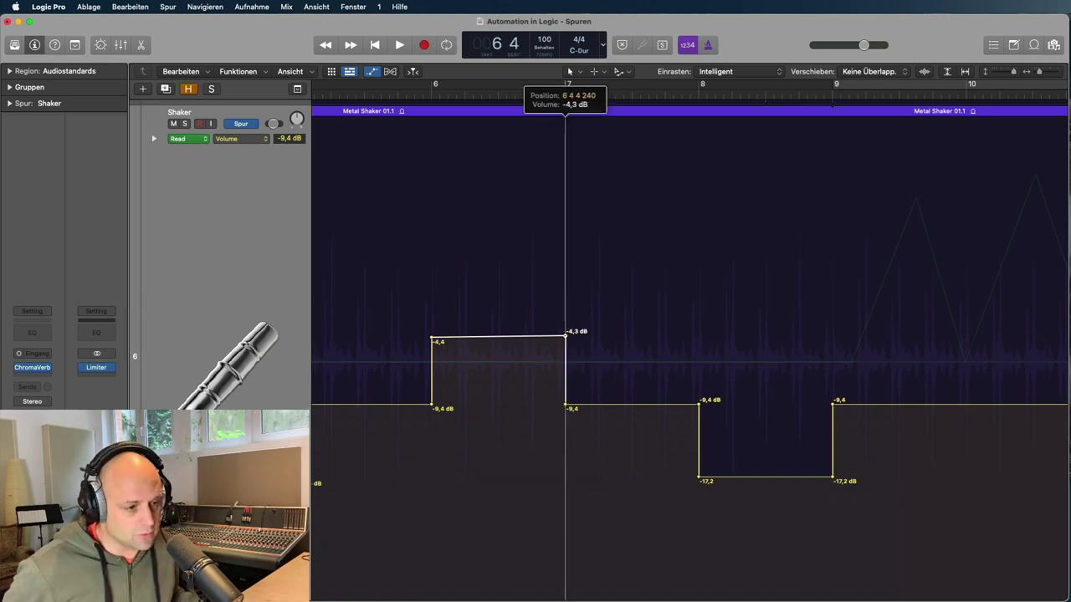
Step: Try fine-tuning the Volume point at the end of bar 6 to -3,8 and -3,5 dB, and undo the adjustments
{"action": "left_click_drag", "start_coordinate": [566, 334], "coordinate": [566, 328]}
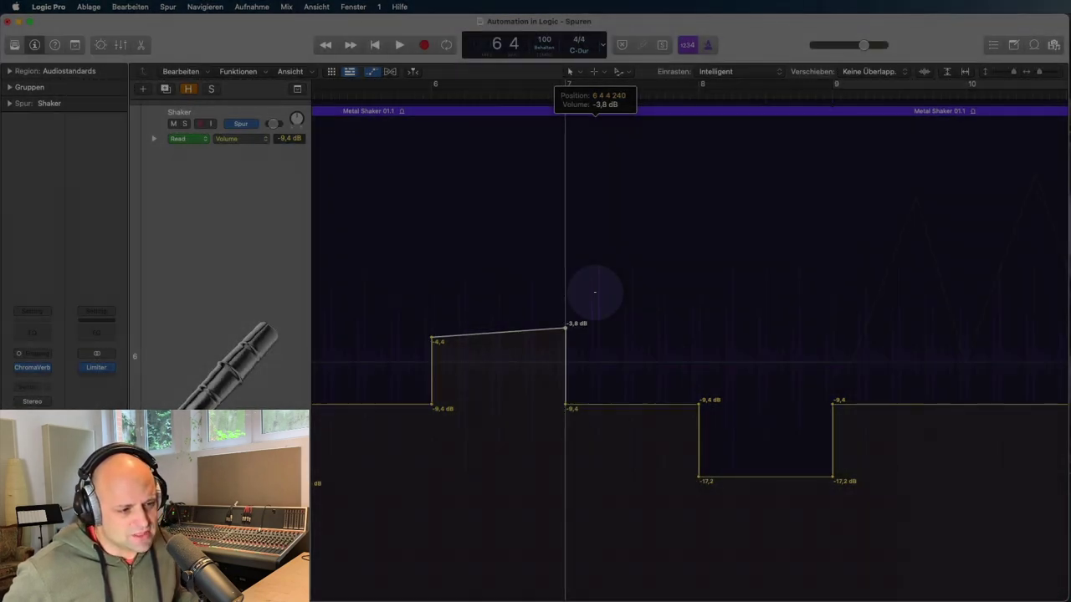
{"action": "left_click_drag", "start_coordinate": [565, 327], "coordinate": [566, 324]}
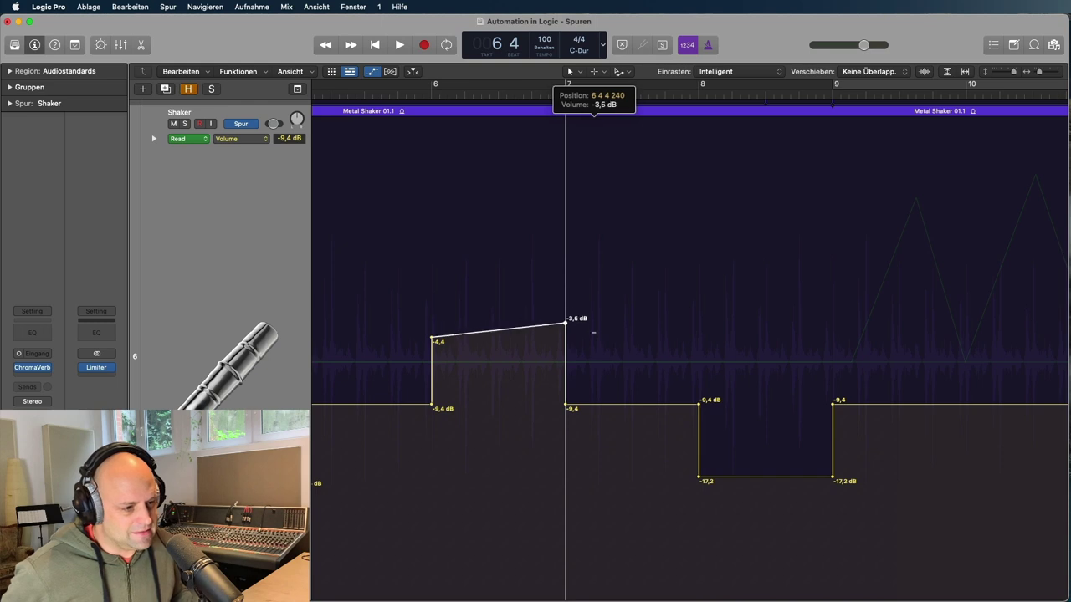
{"action": "left_click_drag", "start_coordinate": [590, 529], "coordinate": [600, 268]}
{"action": "left_click_drag", "start_coordinate": [595, 495], "coordinate": [594, 352]}
{"action": "key", "text": "super+z"}
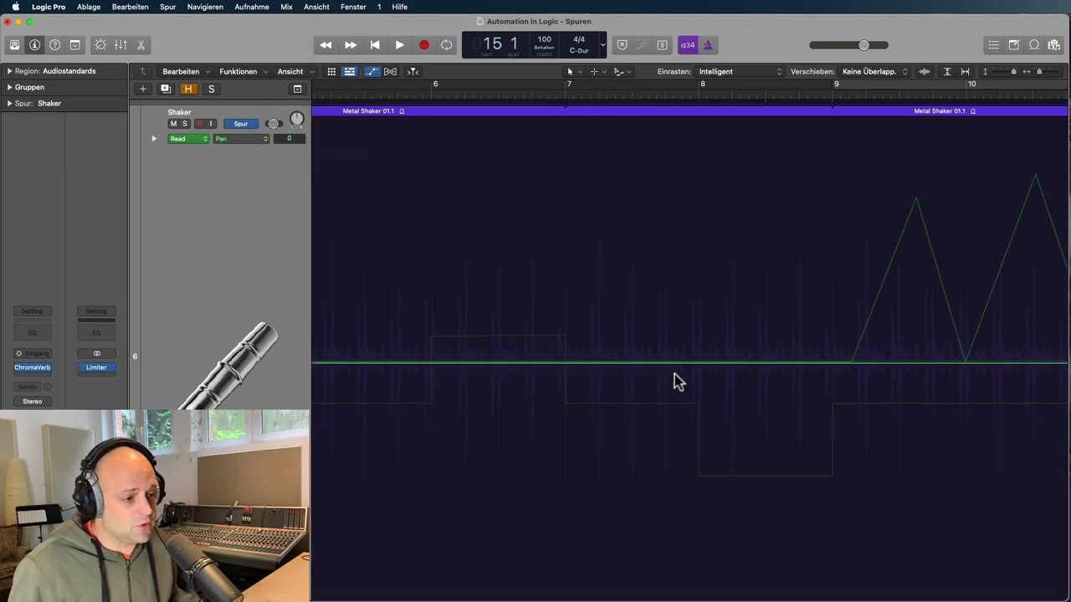
Step: Bend all the straight relative Pan segments between bars 9 and 13 together into inward curves with narrow peaks
{"action": "scroll", "coordinate": [669, 375], "scroll_direction": "right", "scroll_amount": 5}
{"action": "scroll", "coordinate": [673, 382], "scroll_direction": "right", "scroll_amount": 2}
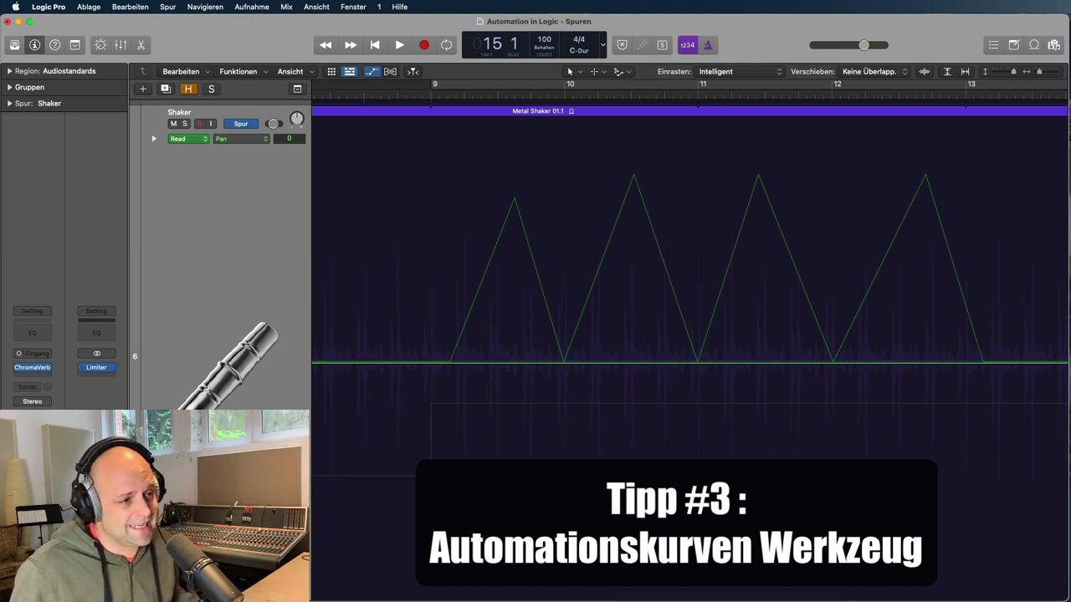
{"action": "left_click", "coordinate": [437, 282]}
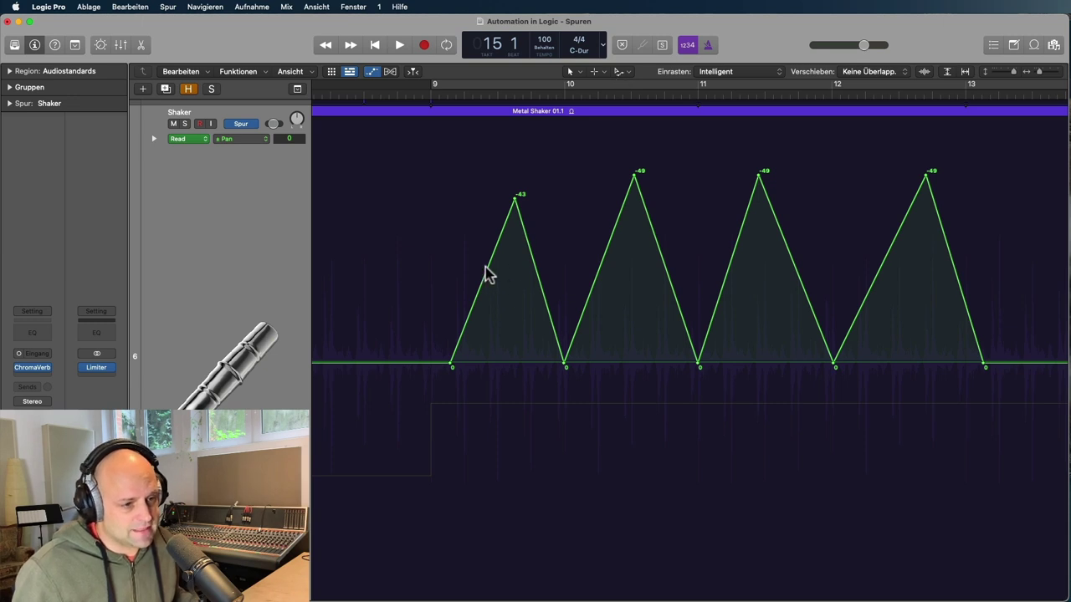
{"action": "left_click_drag", "start_coordinate": [485, 273], "coordinate": [511, 281]}
{"action": "left_click_drag", "start_coordinate": [427, 167], "coordinate": [1008, 416]}
{"action": "mouse_move", "coordinate": [492, 293]}
{"action": "left_mouse_down"}
{"action": "mouse_move", "coordinate": [549, 299]}
{"action": "mouse_move", "coordinate": [471, 296]}
{"action": "mouse_move", "coordinate": [511, 293]}
{"action": "mouse_move", "coordinate": [492, 292]}
{"action": "mouse_move", "coordinate": [493, 242]}
{"action": "mouse_move", "coordinate": [499, 305]}
{"action": "mouse_move", "coordinate": [498, 295]}
{"action": "left_mouse_up"}
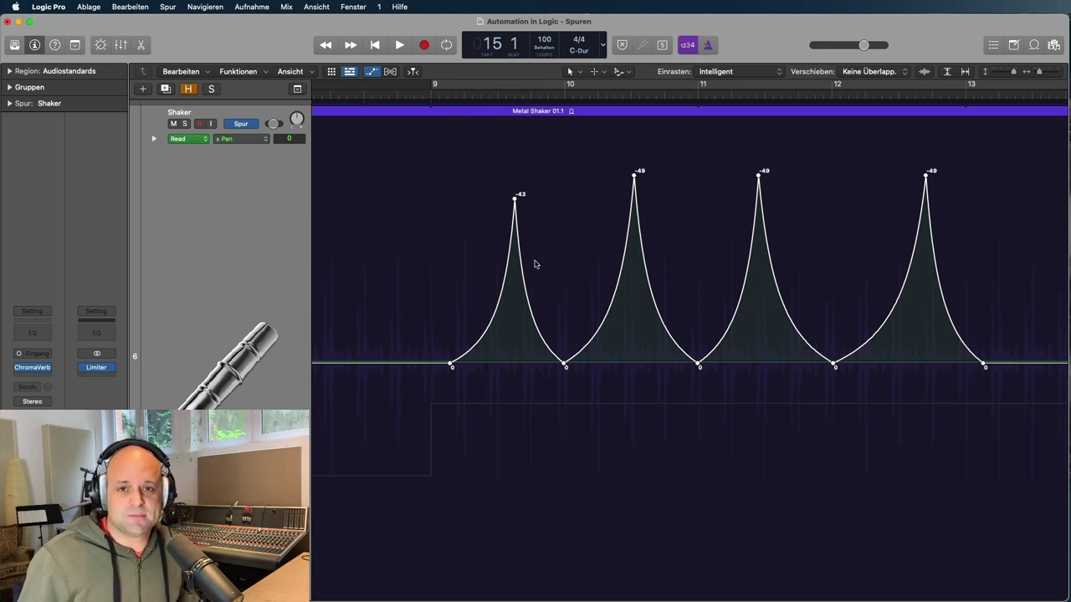
Step: Display the Shaker's absolute Volume automation again and set the lowered section in bar 4 to -16,0 dB
{"action": "left_click", "coordinate": [269, 140]}
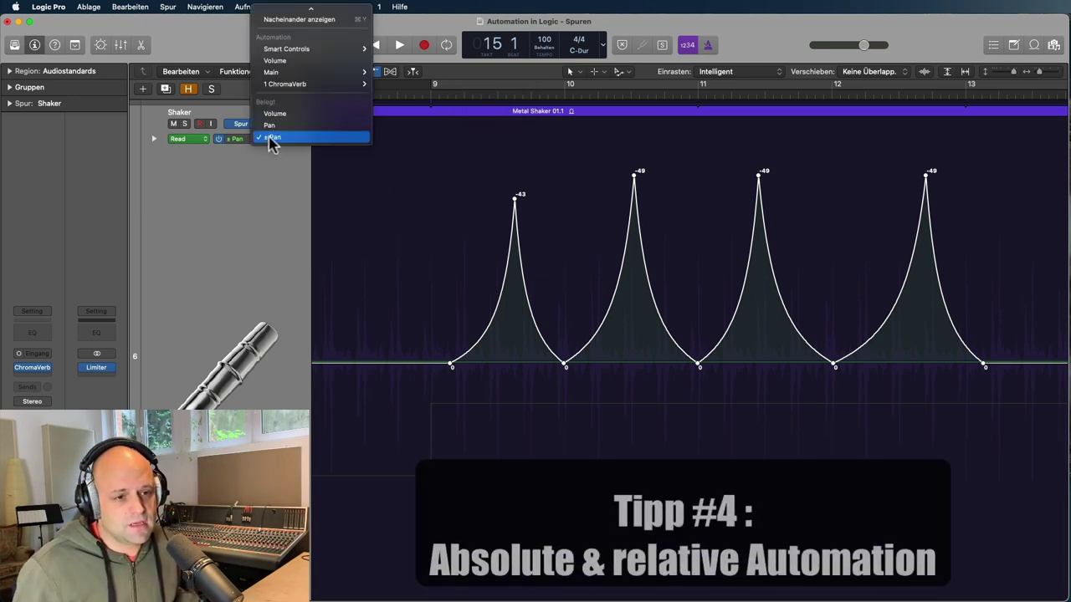
{"action": "left_click", "coordinate": [286, 119]}
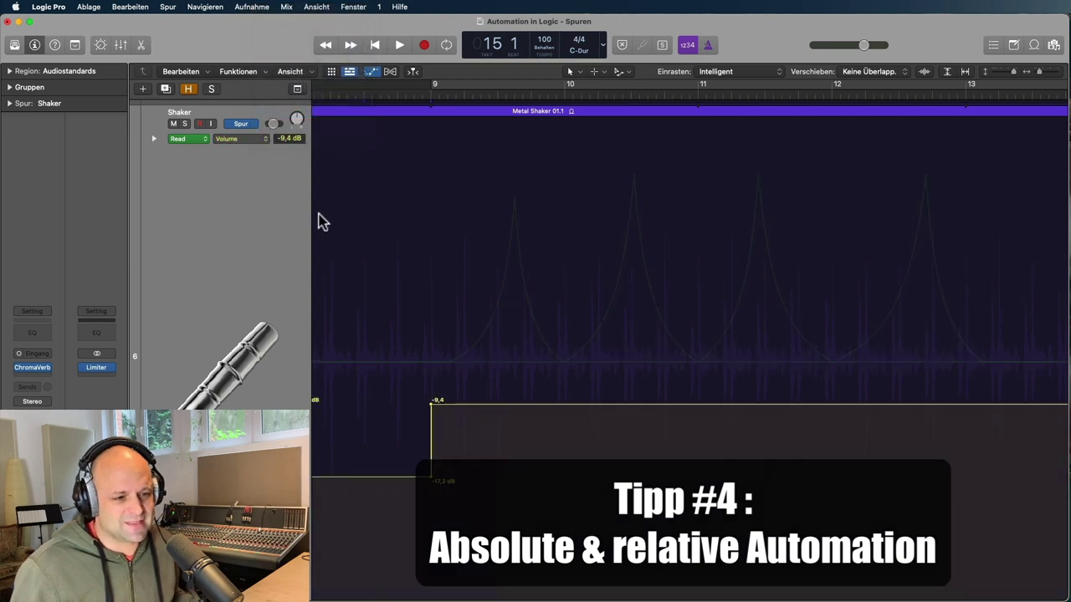
{"action": "scroll", "coordinate": [402, 312], "scroll_direction": "left", "scroll_amount": 5}
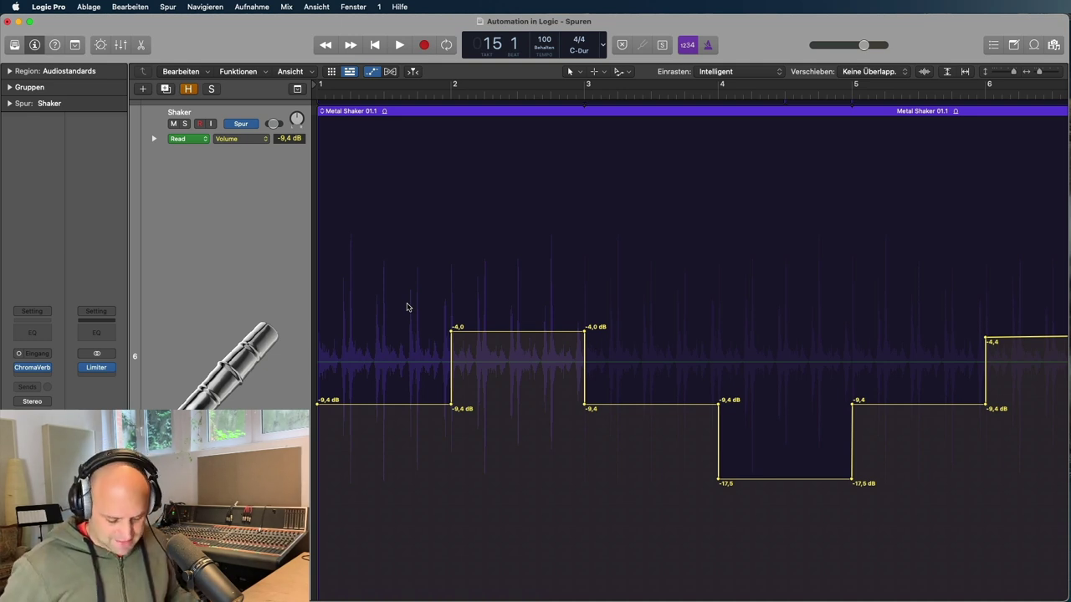
{"action": "scroll", "coordinate": [408, 303], "scroll_direction": "up", "scroll_amount": 3}
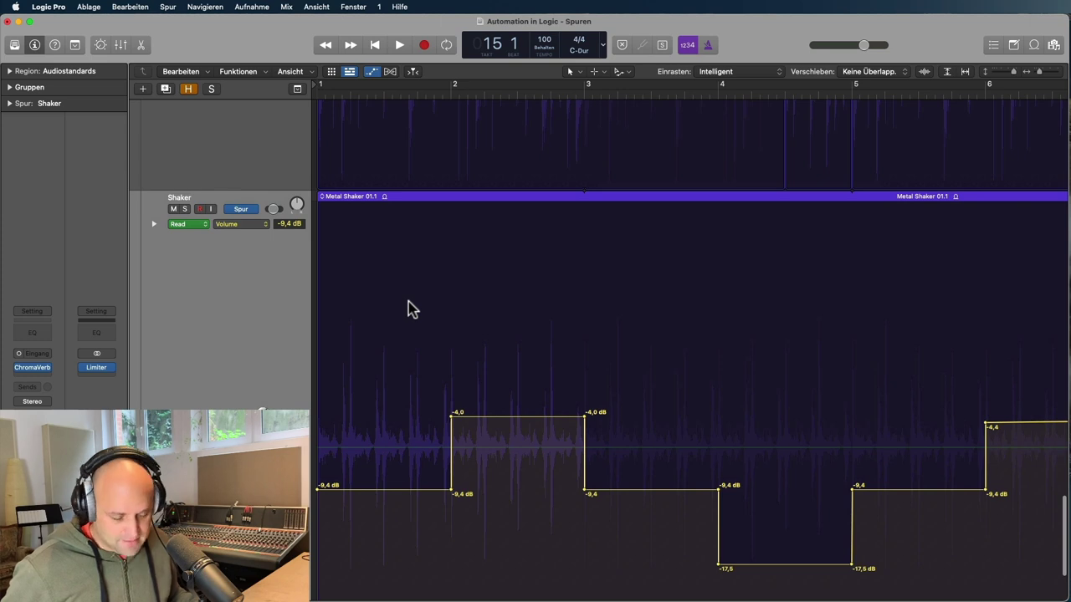
{"action": "scroll", "coordinate": [412, 310], "scroll_direction": "down", "scroll_amount": 5}
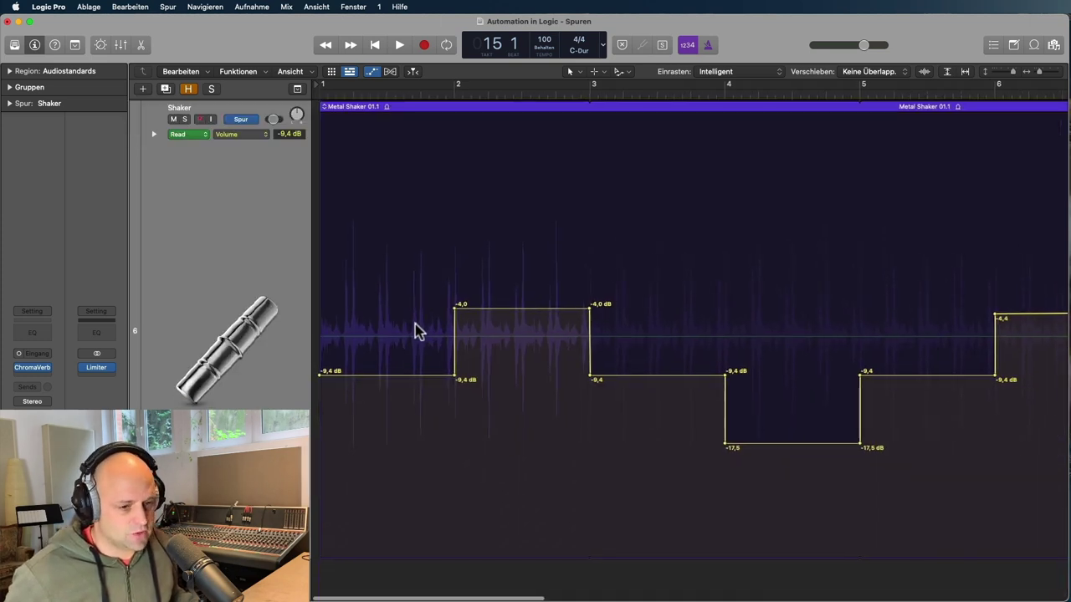
{"action": "scroll", "coordinate": [414, 333], "scroll_direction": "down", "scroll_amount": 5}
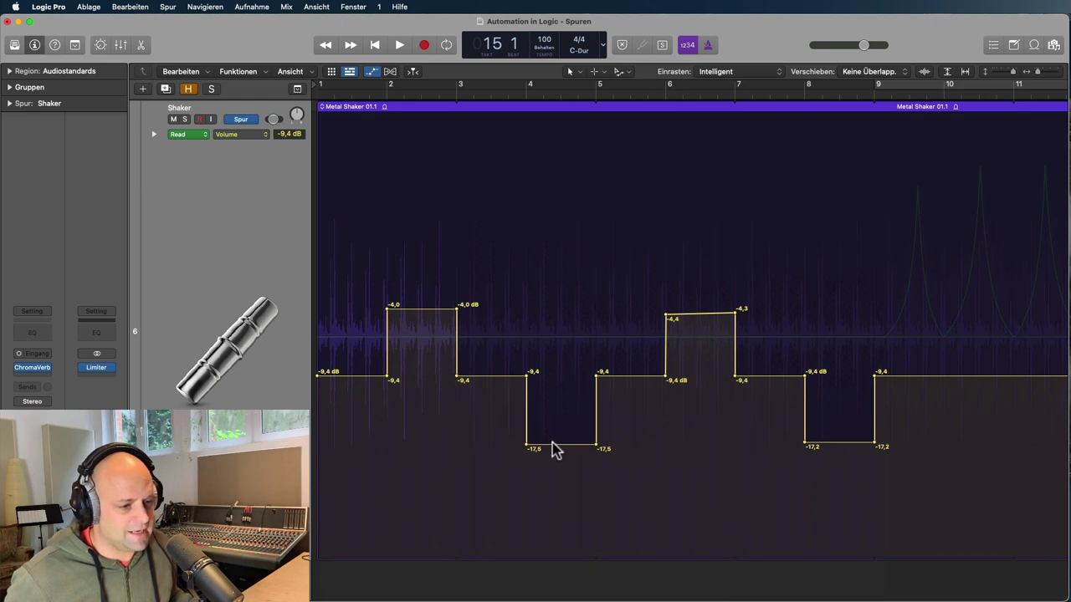
{"action": "left_click_drag", "start_coordinate": [550, 446], "coordinate": [550, 434]}
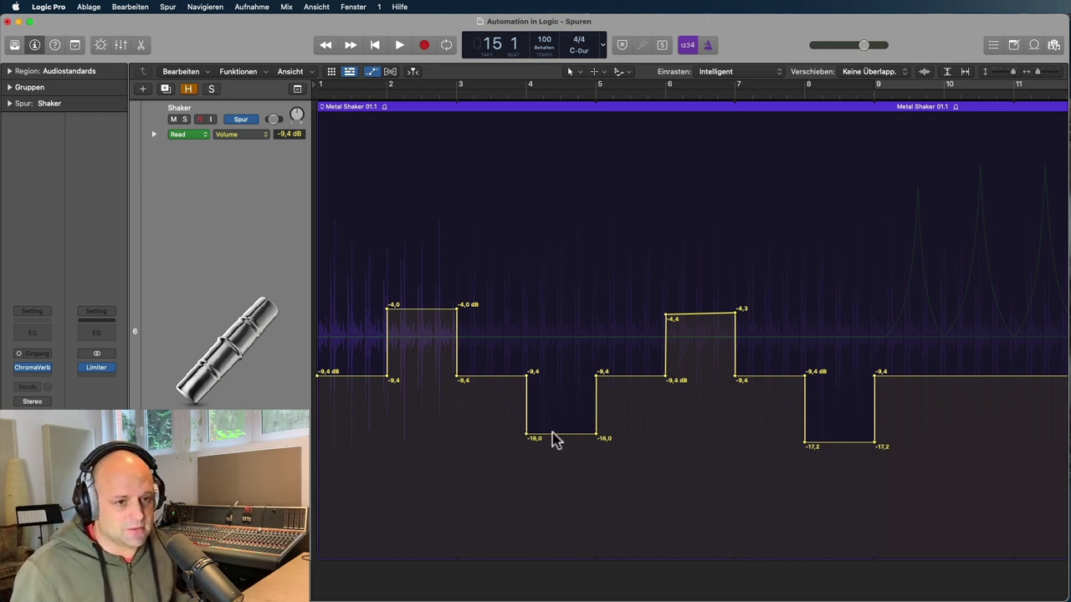
Step: Add relative Volume automation to the Shaker, rising from -24,0 dB at bar 1 to -2,8 dB just before bar 5
{"action": "left_click", "coordinate": [266, 135]}
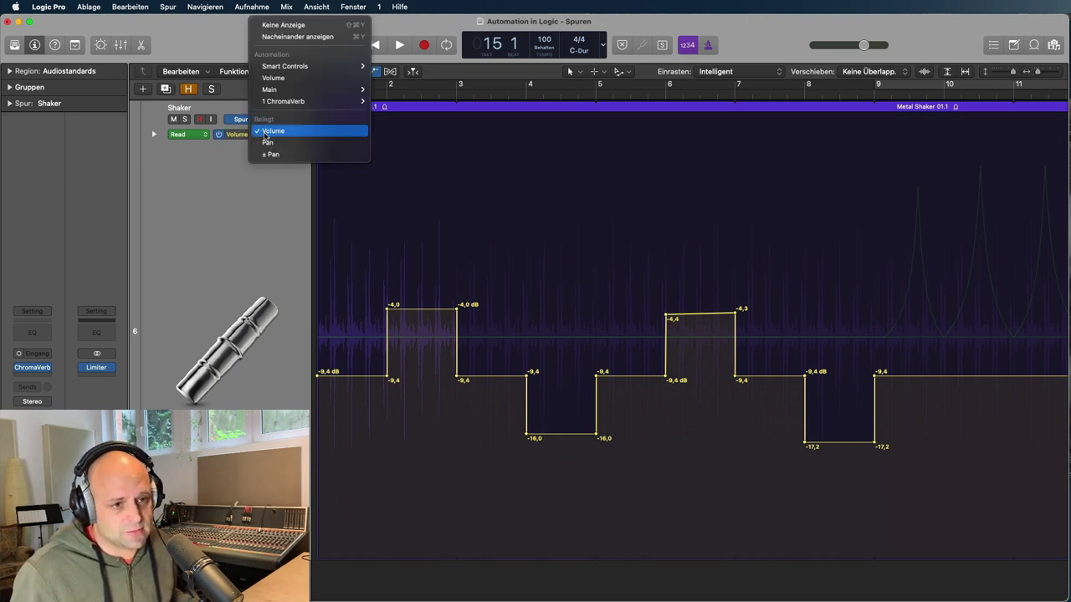
{"action": "mouse_move", "coordinate": [283, 91]}
{"action": "mouse_move", "coordinate": [428, 95]}
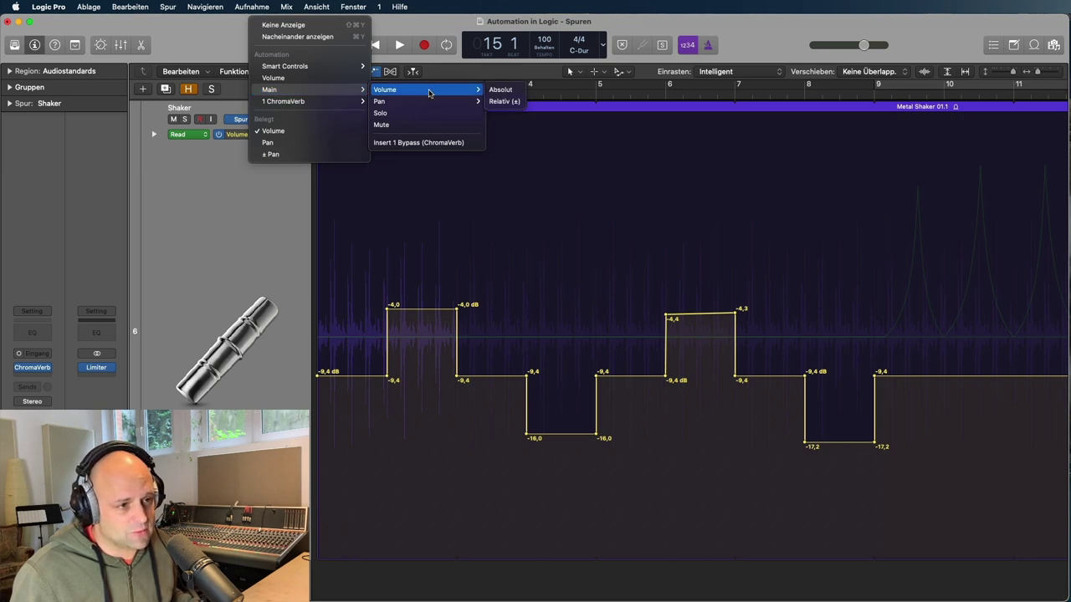
{"action": "left_click", "coordinate": [501, 102]}
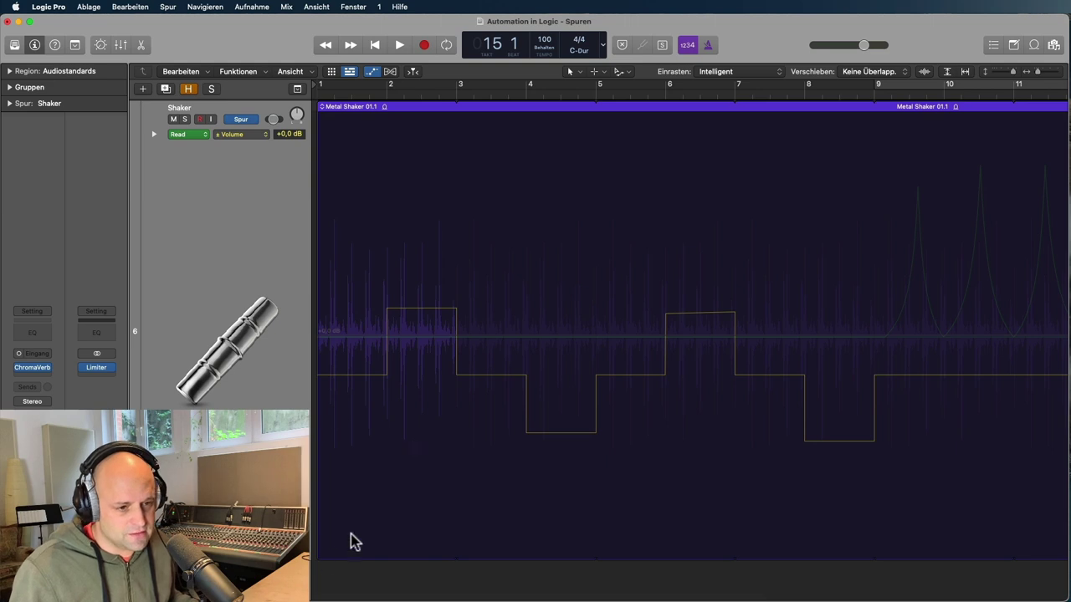
{"action": "left_click", "coordinate": [345, 445]}
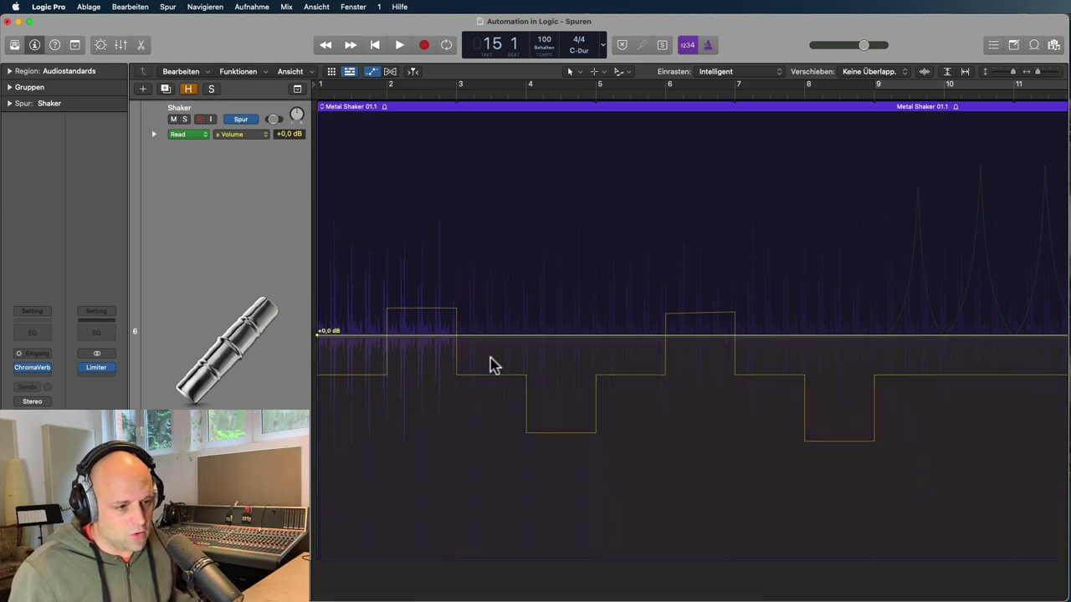
{"action": "left_click_drag", "start_coordinate": [406, 338], "coordinate": [403, 564]}
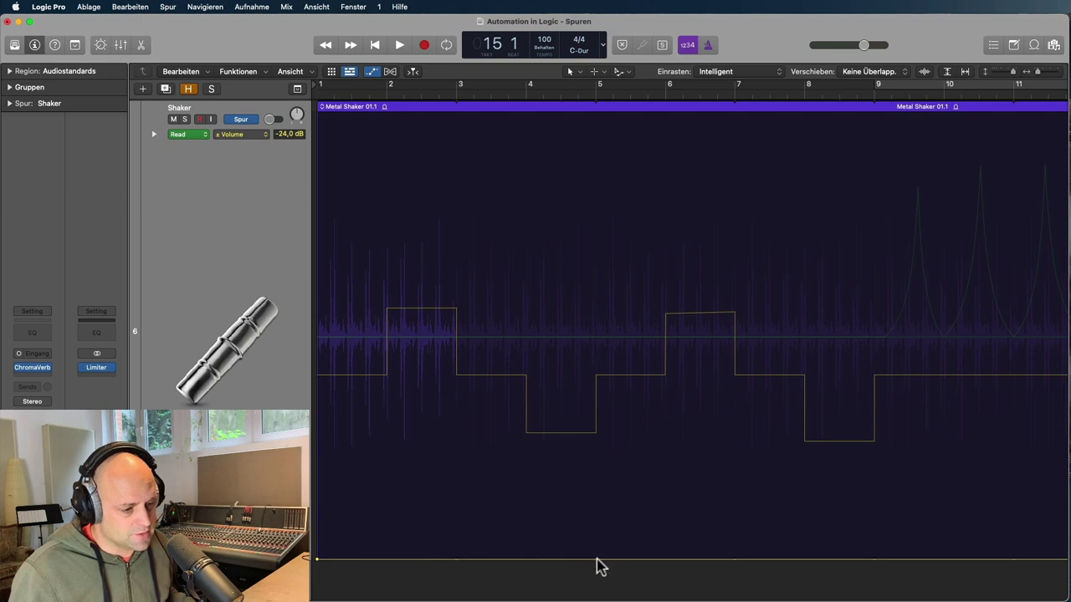
{"action": "left_click_drag", "start_coordinate": [593, 558], "coordinate": [594, 390]}
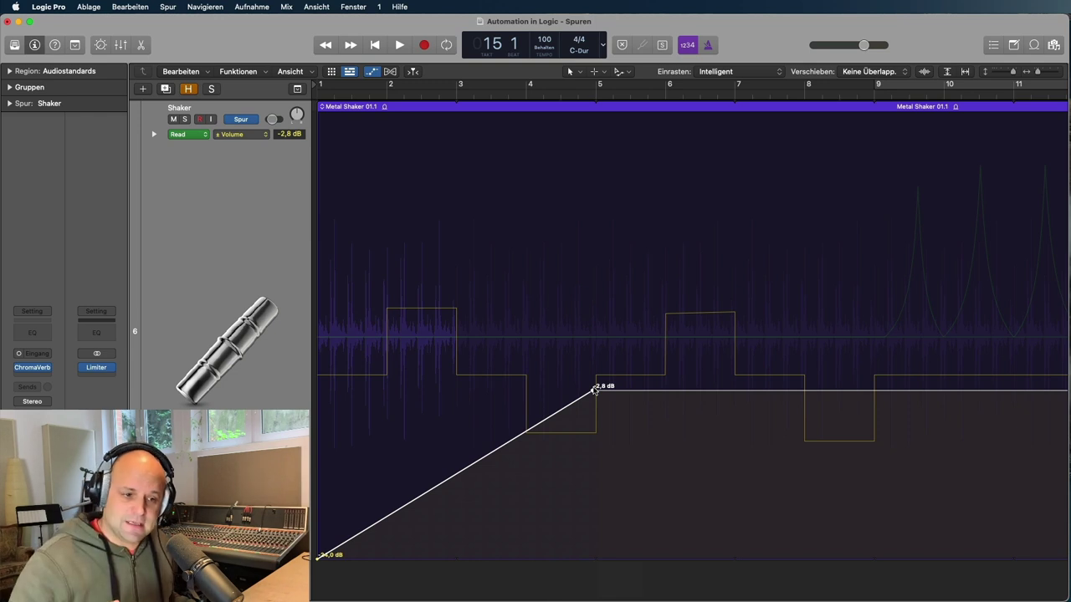
Step: Play the project from bar 1 past the start of bar 6 to hear the relative volume fade-in
{"action": "left_click", "coordinate": [319, 92]}
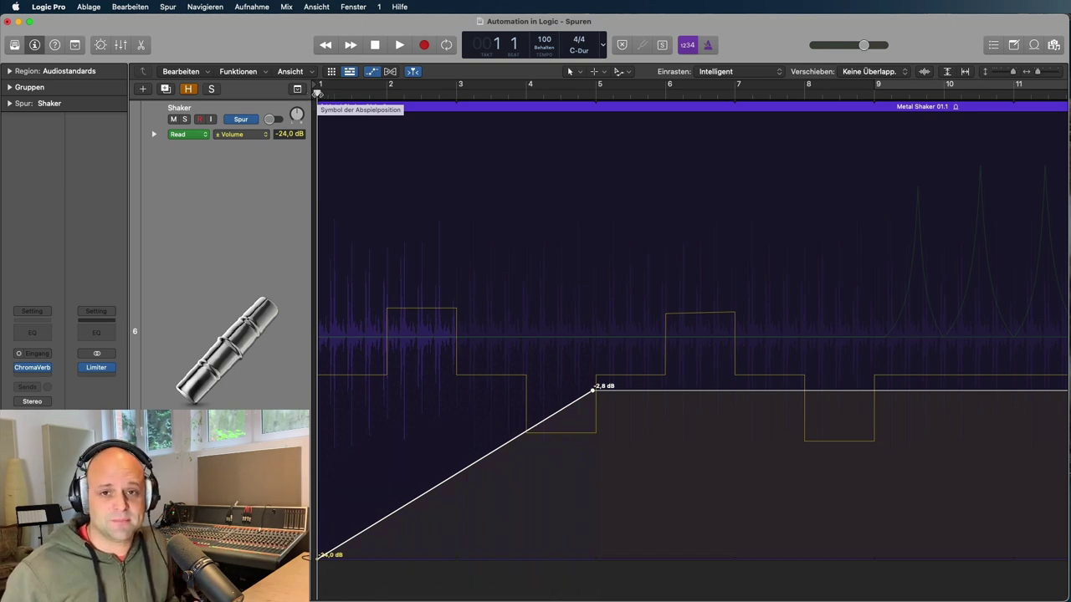
{"action": "key", "text": "space"}
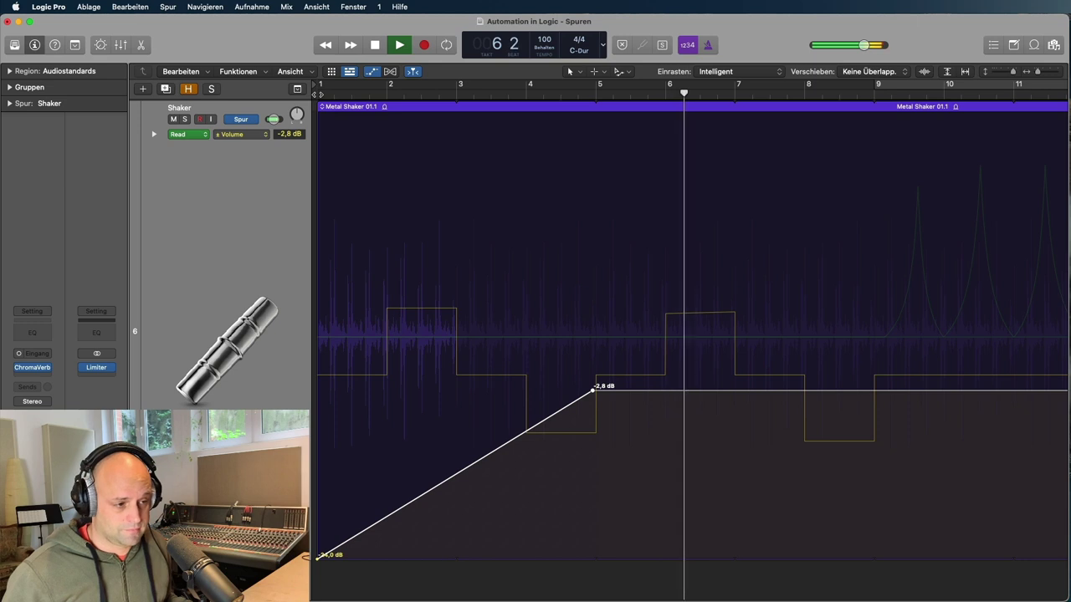
{"action": "key", "text": "space"}
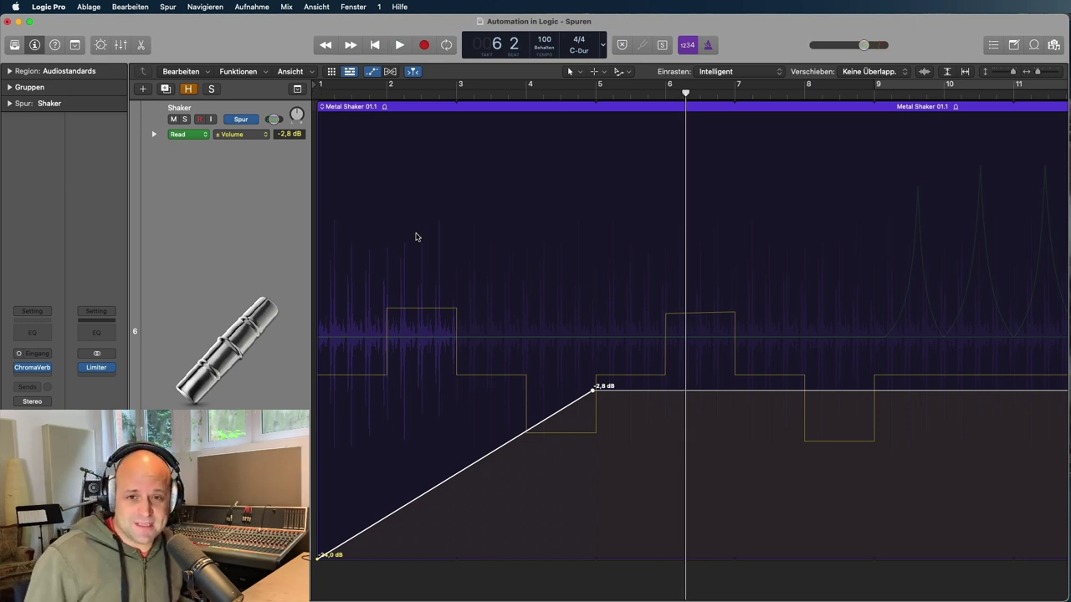
Step: Switch the Shaker track's displayed automation parameter to relative Pan, showing the curved peaks in bars 9 to 13
{"action": "left_click", "coordinate": [268, 135]}
{"action": "left_click", "coordinate": [268, 118]}
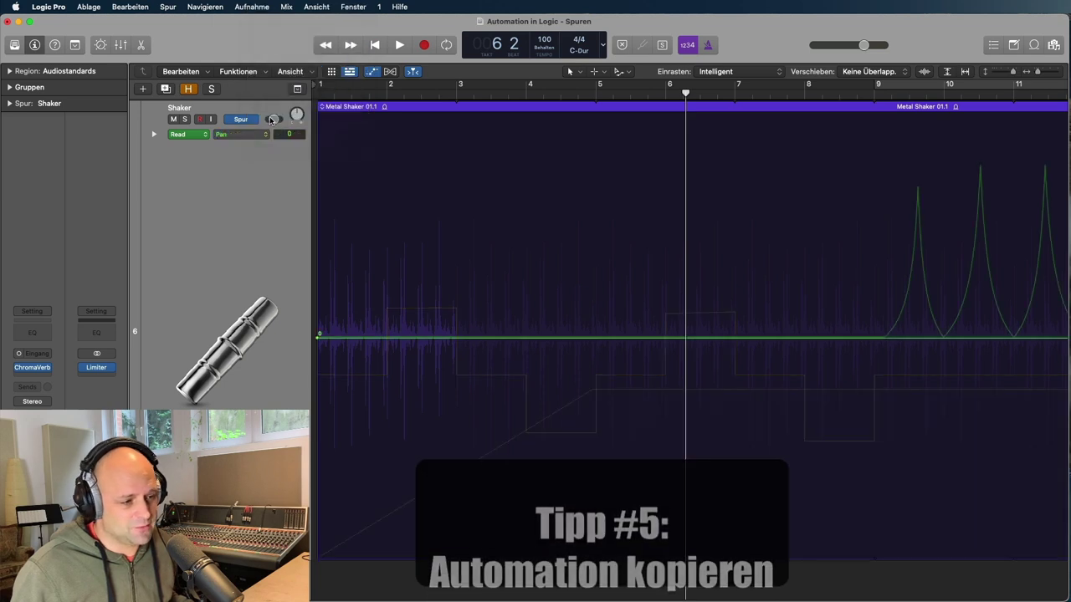
{"action": "left_click", "coordinate": [266, 135]}
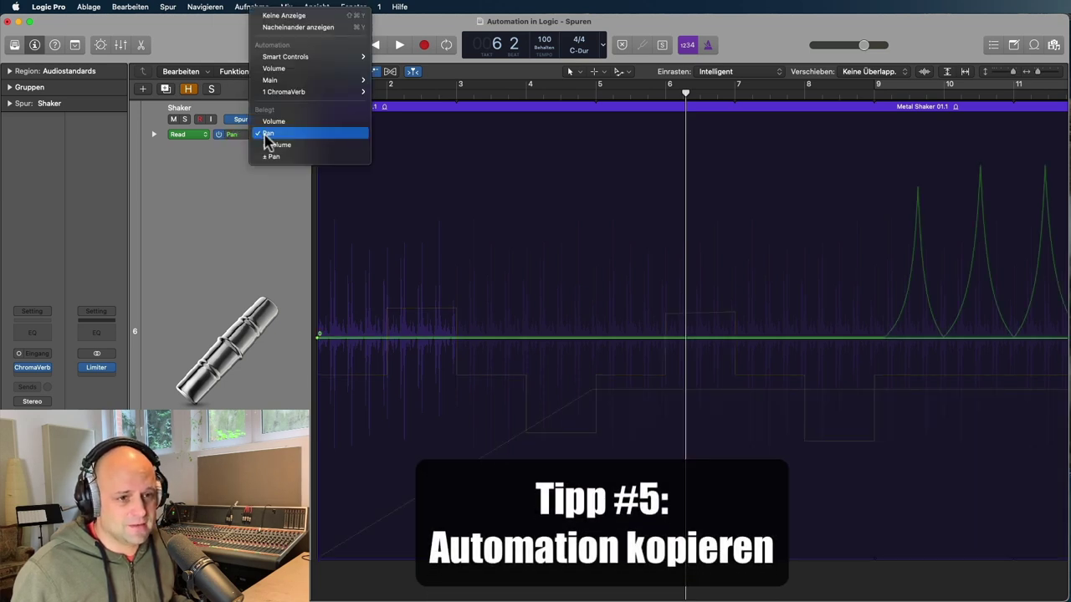
{"action": "mouse_move", "coordinate": [366, 83]}
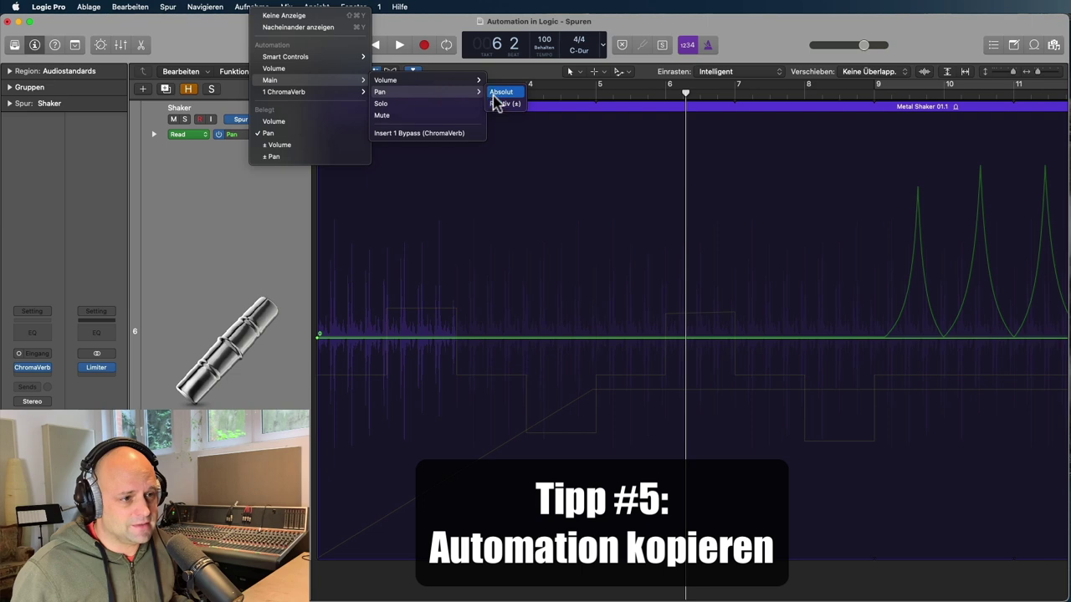
{"action": "left_click", "coordinate": [494, 106]}
{"action": "scroll", "coordinate": [801, 284], "scroll_direction": "right", "scroll_amount": 5}
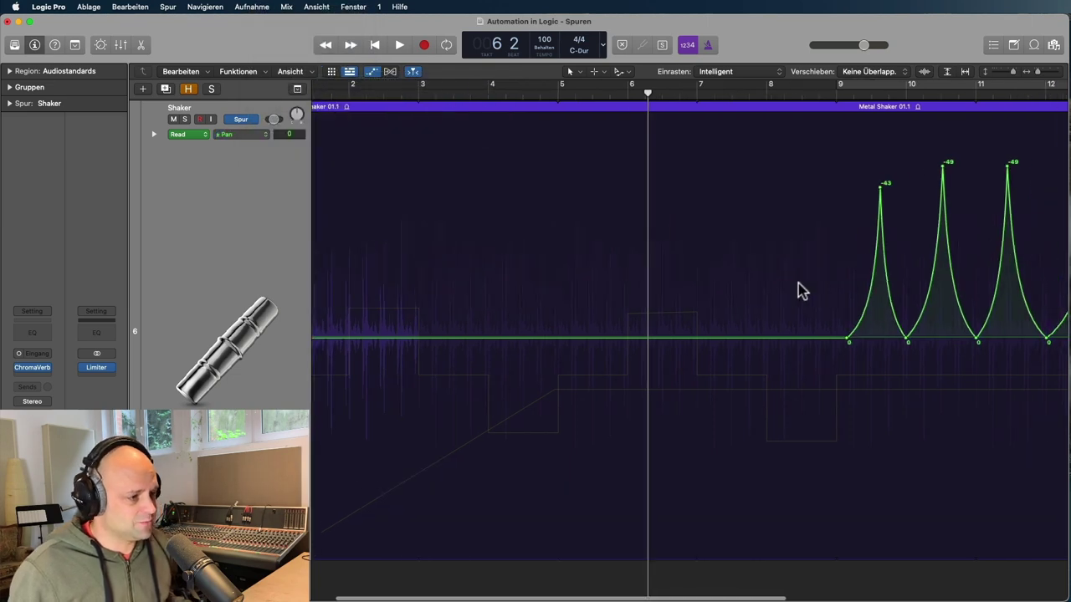
{"action": "scroll", "coordinate": [686, 281], "scroll_direction": "down", "scroll_amount": 5}
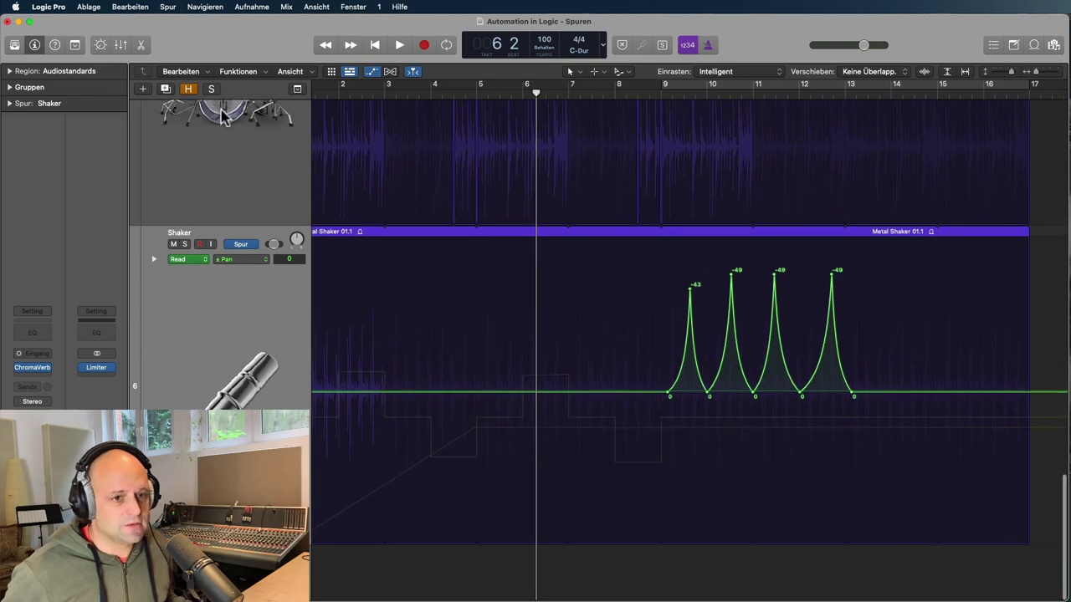
Step: Reveal the hidden tracks and select the second Shaker track containing the Metal Shaker 01.2 region
{"action": "left_click", "coordinate": [189, 89]}
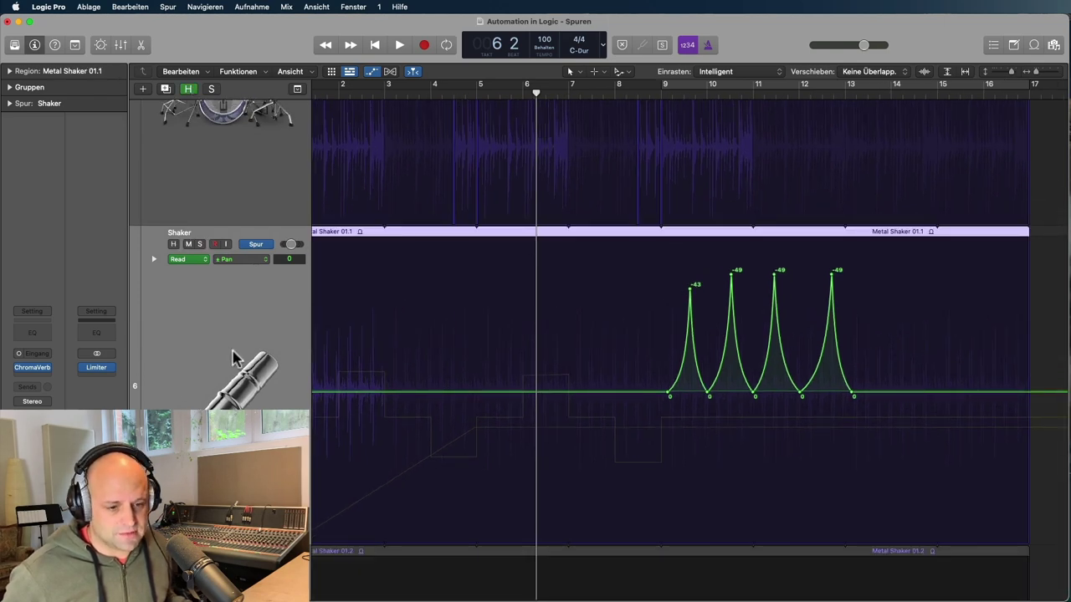
{"action": "scroll", "coordinate": [233, 351], "scroll_direction": "down", "scroll_amount": 5}
{"action": "key", "text": "super+Left"}
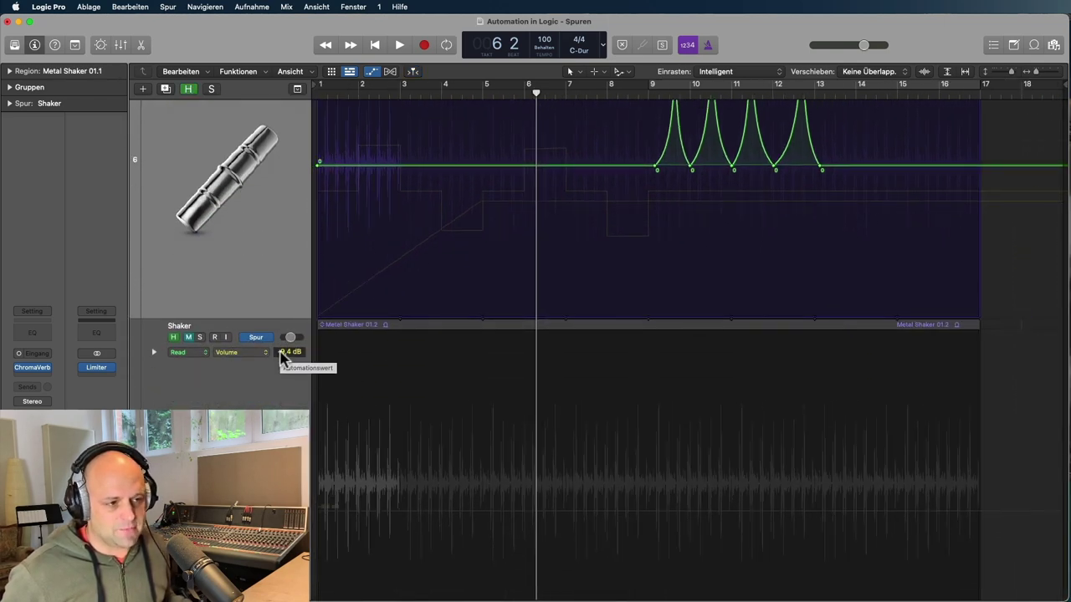
{"action": "scroll", "coordinate": [283, 358], "scroll_direction": "down", "scroll_amount": 2}
{"action": "scroll", "coordinate": [282, 357], "scroll_direction": "up", "scroll_amount": 5}
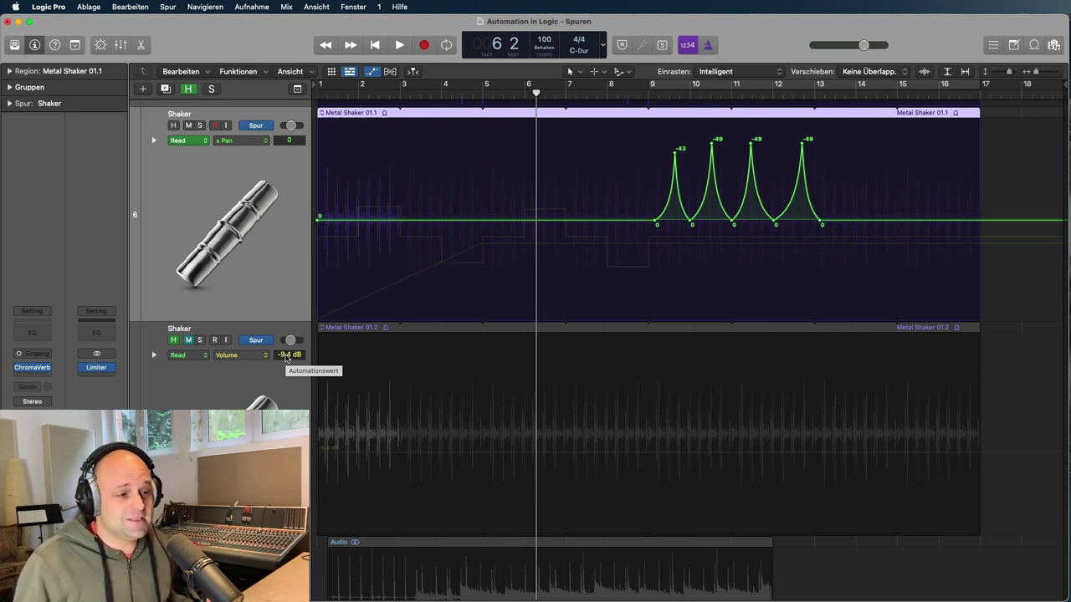
{"action": "left_click", "coordinate": [286, 357]}
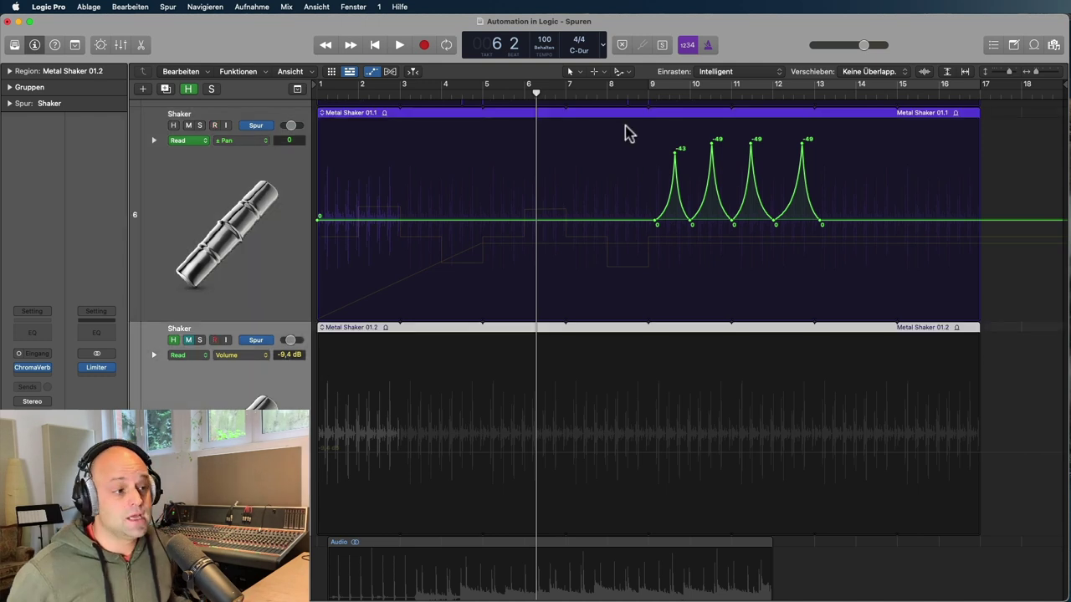
Step: Try pasting only the first Shaker's four relative Pan peaks onto the second Shaker at the bar 6 playhead, and undo the paste
{"action": "left_click_drag", "start_coordinate": [627, 134], "coordinate": [857, 248]}
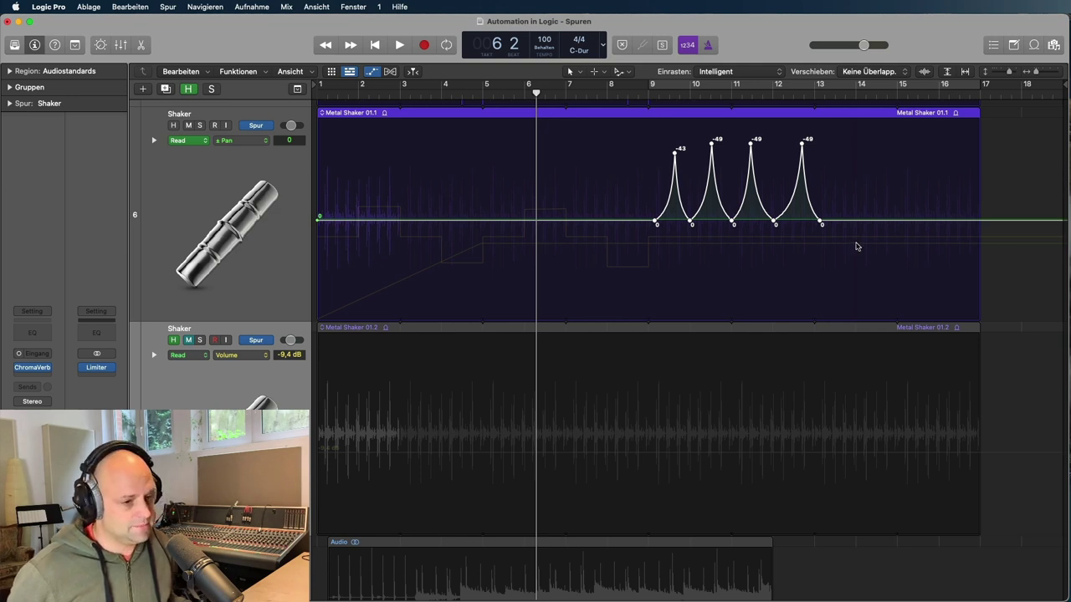
{"action": "key", "text": "super+v"}
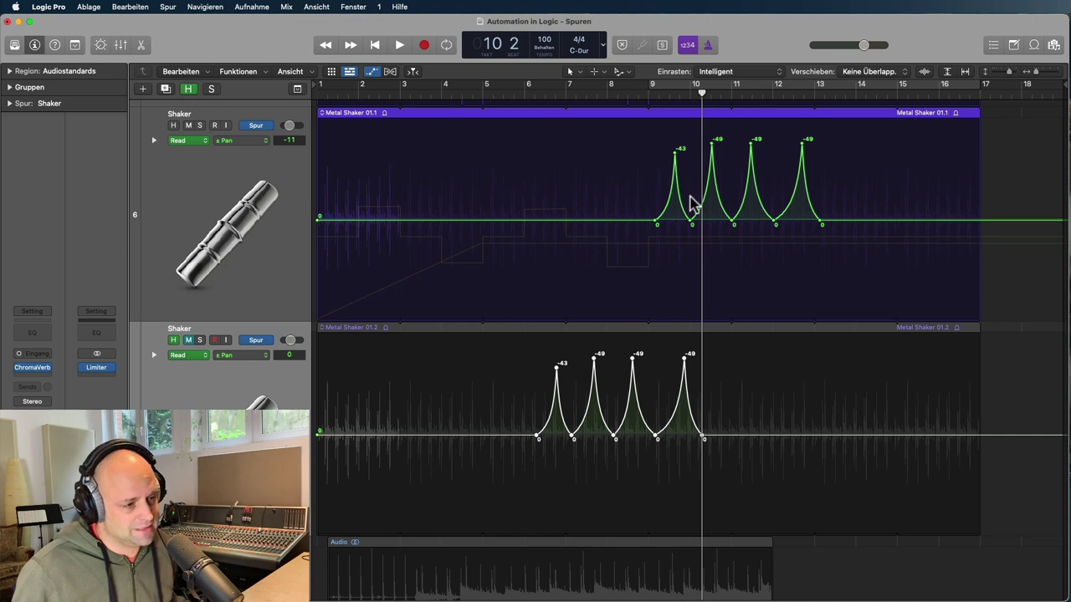
{"action": "key", "text": "super+z"}
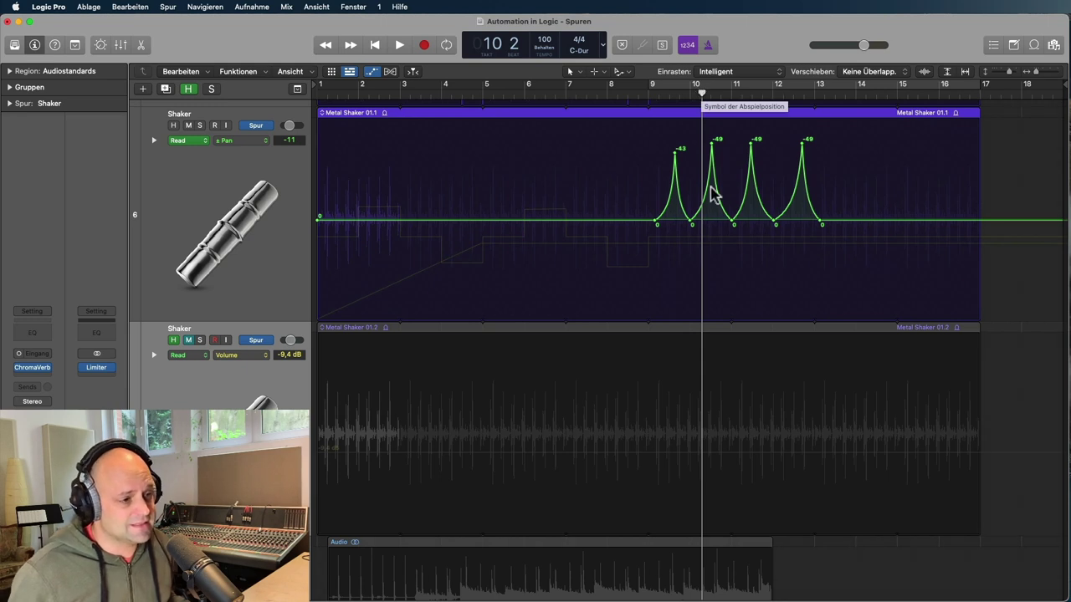
Step: With the playhead at bar 1, copy all of the first Shaker's relative Pan points, including the starting point, onto the second Shaker track
{"action": "left_click_drag", "start_coordinate": [700, 96], "coordinate": [305, 109]}
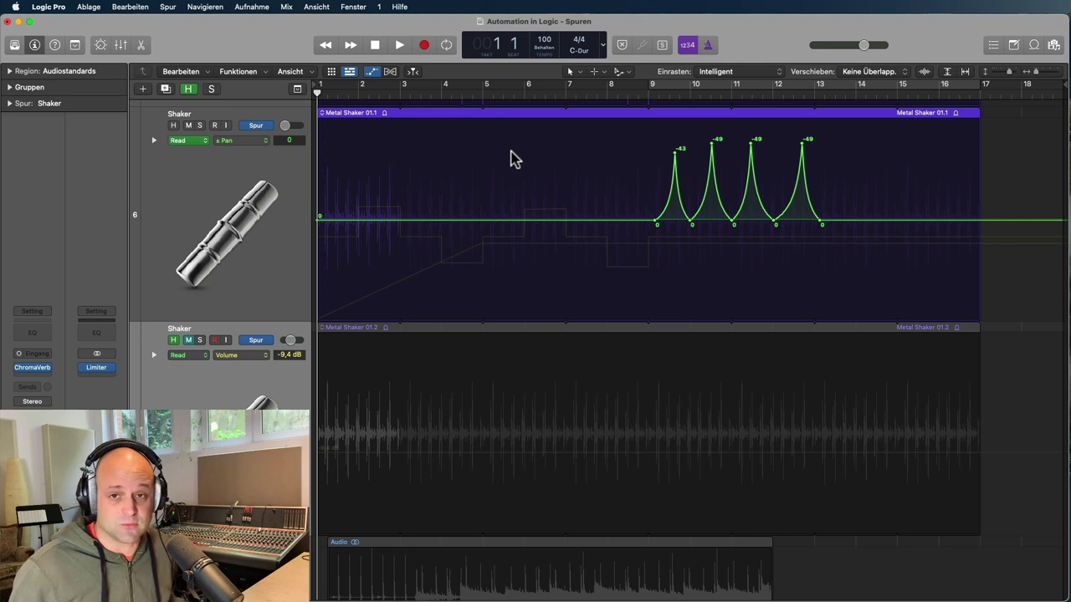
{"action": "left_click_drag", "start_coordinate": [872, 133], "coordinate": [290, 226]}
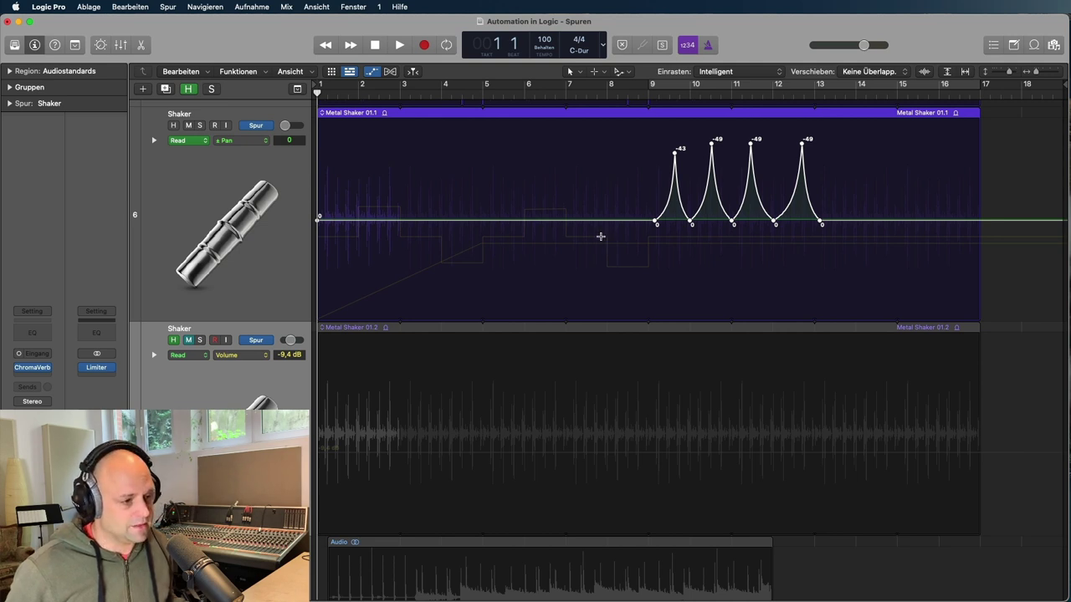
{"action": "key", "text": "super+c"}
{"action": "key", "text": "super+v"}
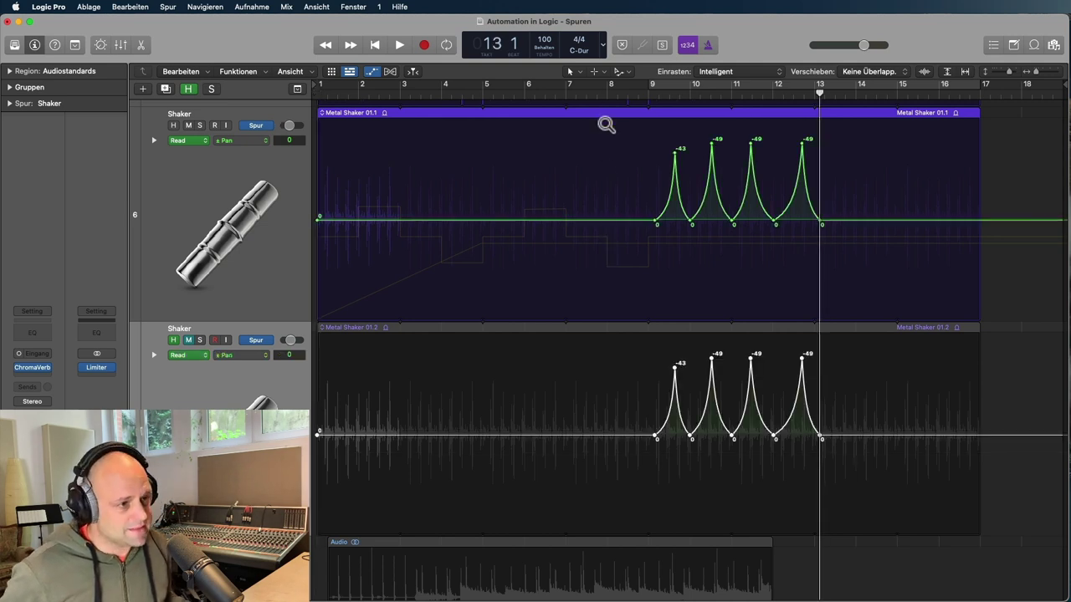
Step: Compare the Pan peaks on both Shaker tracks up close in bars 9 to 13, with the playhead at the last peak
{"action": "left_click_drag", "start_coordinate": [606, 125], "coordinate": [936, 474]}
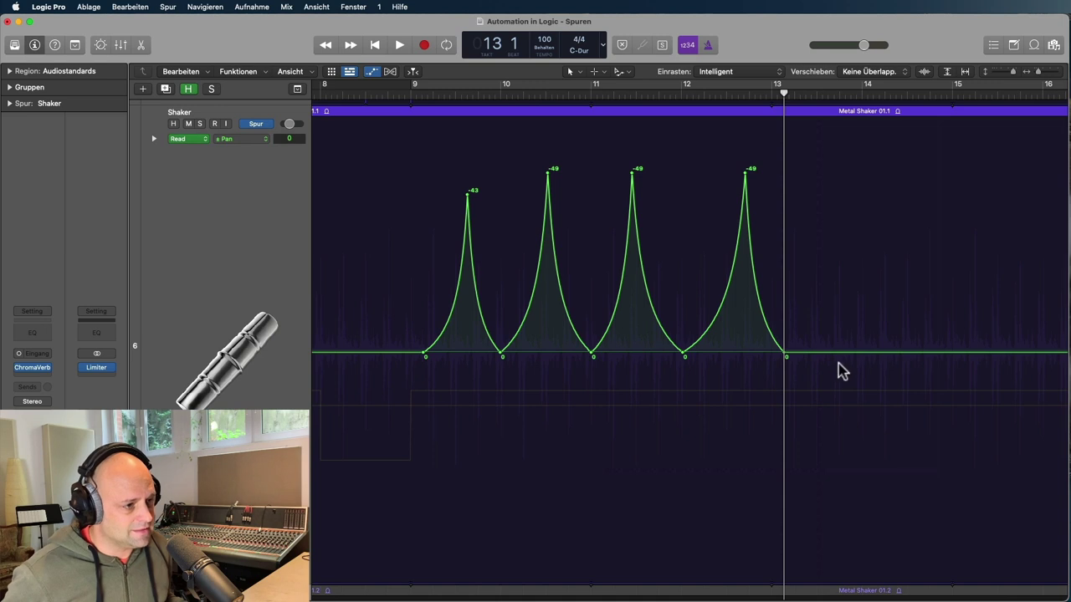
{"action": "key", "text": "super+Up"}
{"action": "key", "text": "super+Up"}
{"action": "key", "text": "super+Up"}
{"action": "key", "text": "super+Up"}
{"action": "key", "text": "super+Up"}
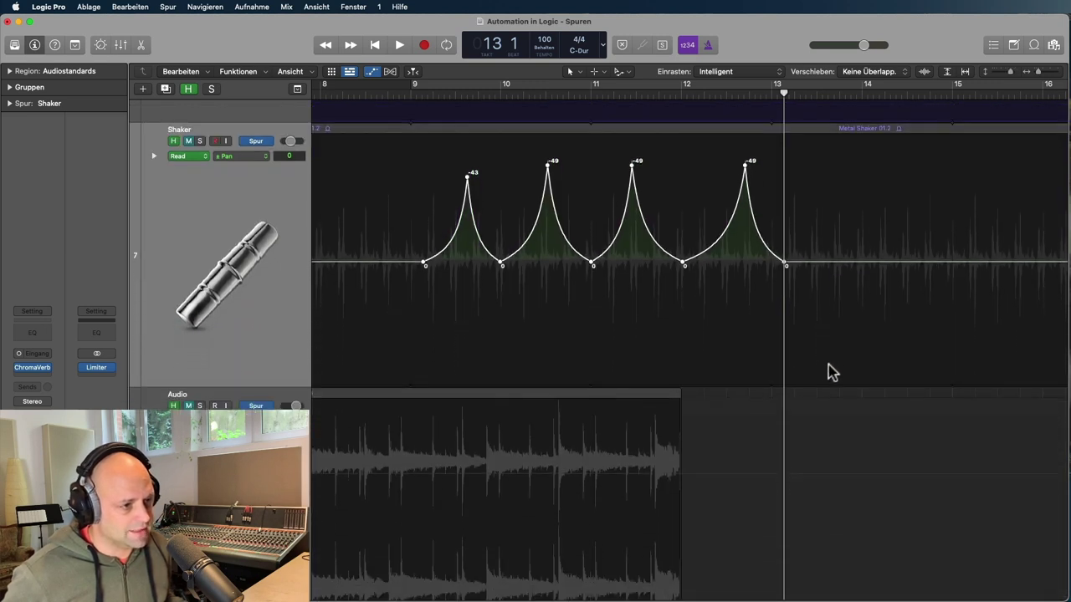
{"action": "scroll", "coordinate": [830, 372], "scroll_direction": "up", "scroll_amount": 5}
{"action": "left_click", "coordinate": [747, 96]}
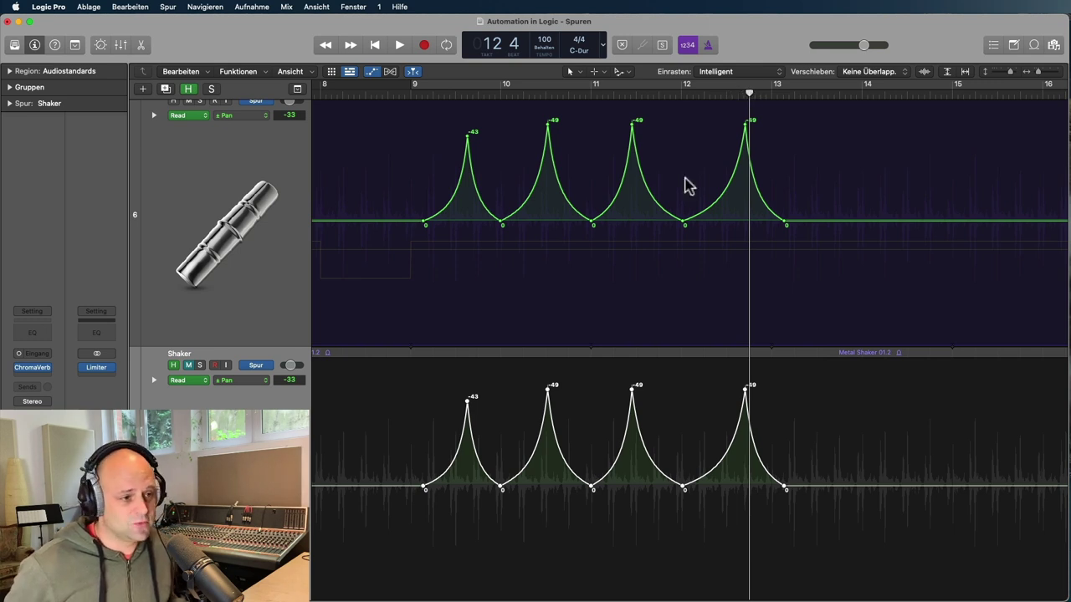
Step: Try duplicating the first Shaker's four Pan peaks into bars 5 to 8 of the same track, and undo the duplicate
{"action": "key", "text": "z"}
{"action": "left_click_drag", "start_coordinate": [638, 134], "coordinate": [879, 261]}
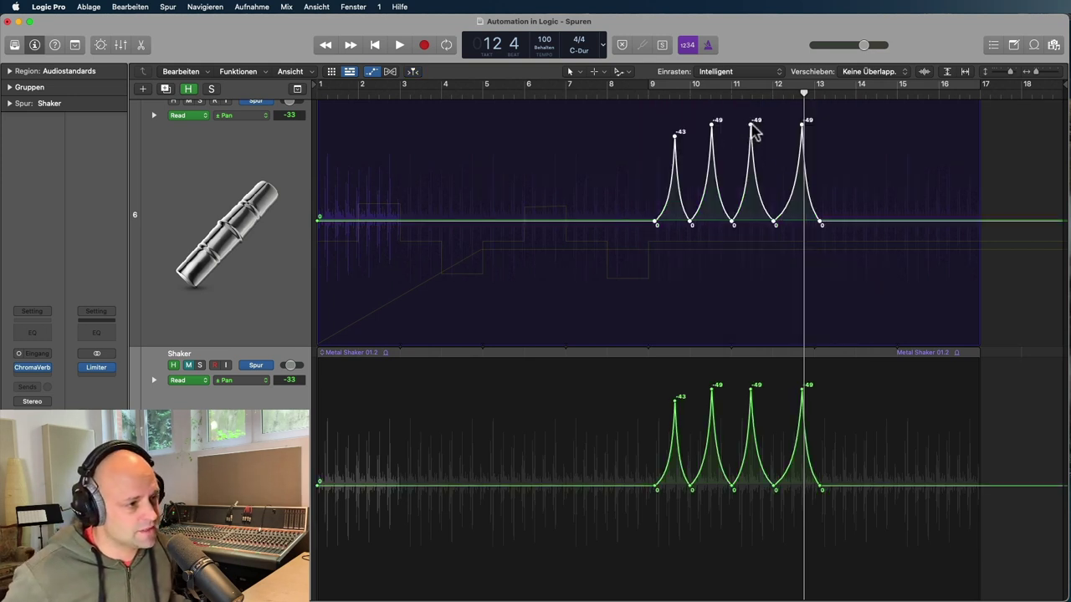
{"action": "left_click_drag", "start_coordinate": [752, 130], "coordinate": [576, 142]}
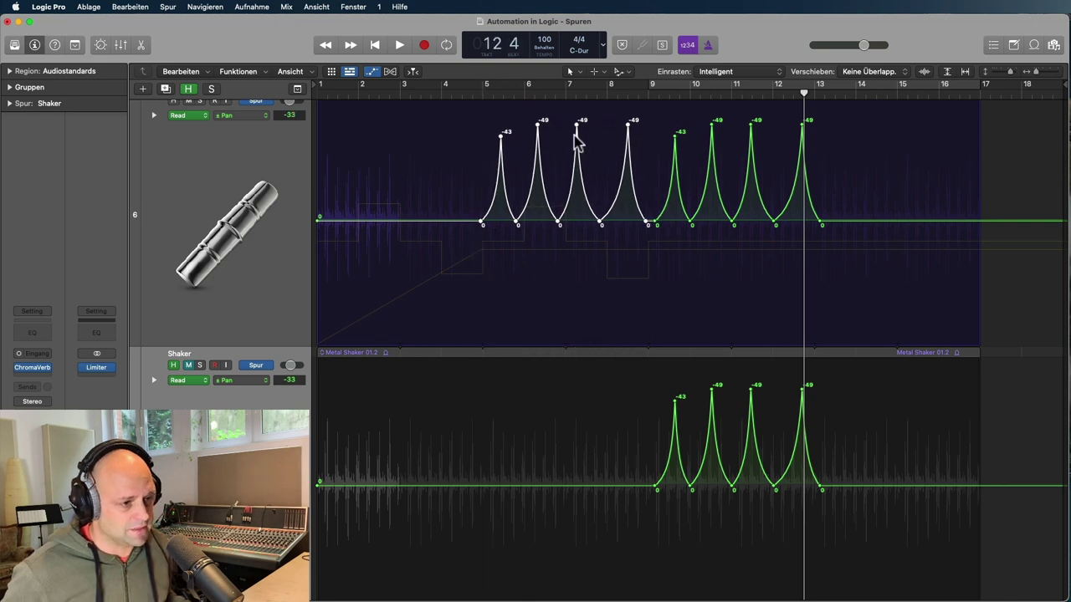
{"action": "key", "text": "super+z"}
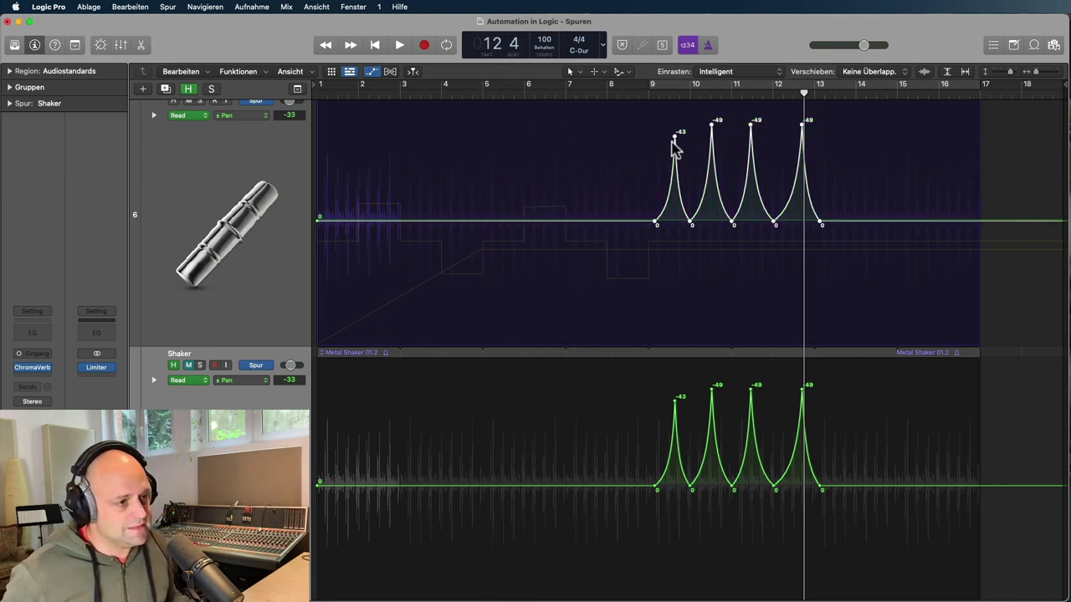
{"action": "left_click_drag", "start_coordinate": [752, 126], "coordinate": [766, 149]}
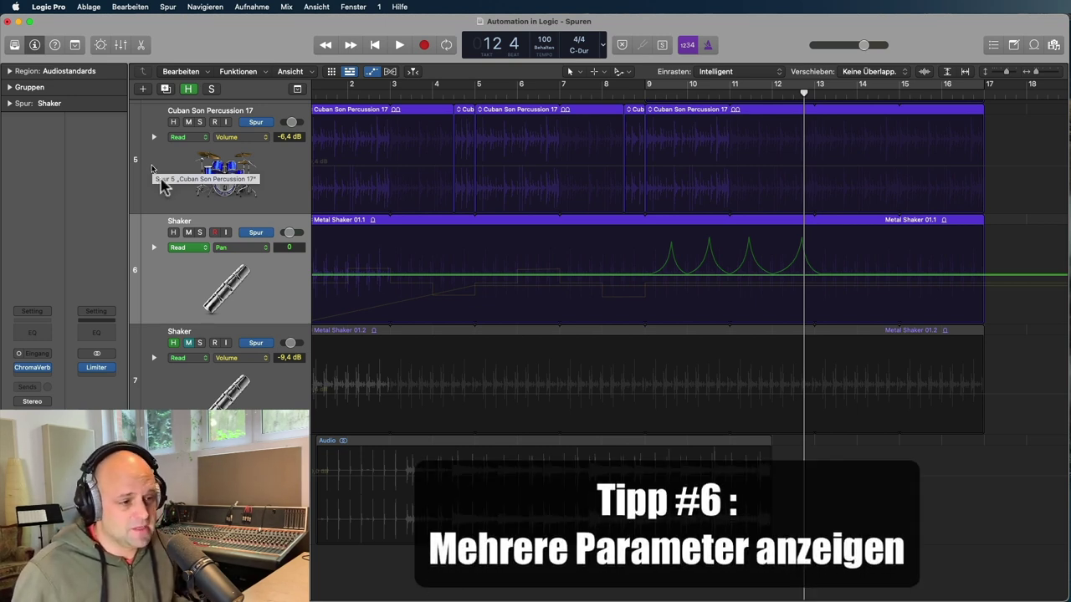
Step: Show absolute Volume automation on the first Shaker track and expand its additional automation lanes
{"action": "left_click", "coordinate": [262, 254]}
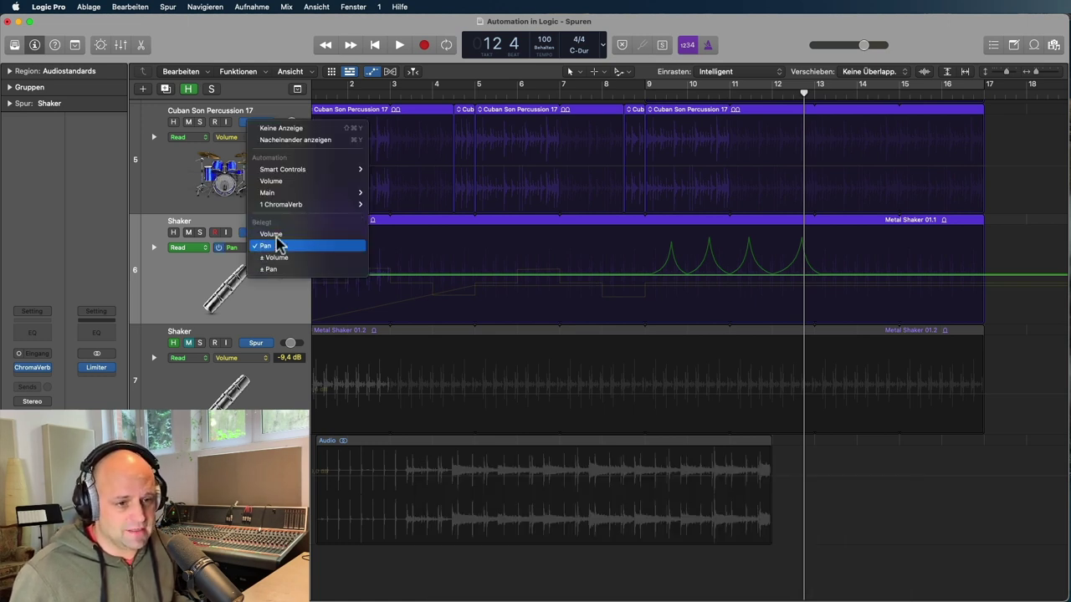
{"action": "left_click", "coordinate": [281, 236]}
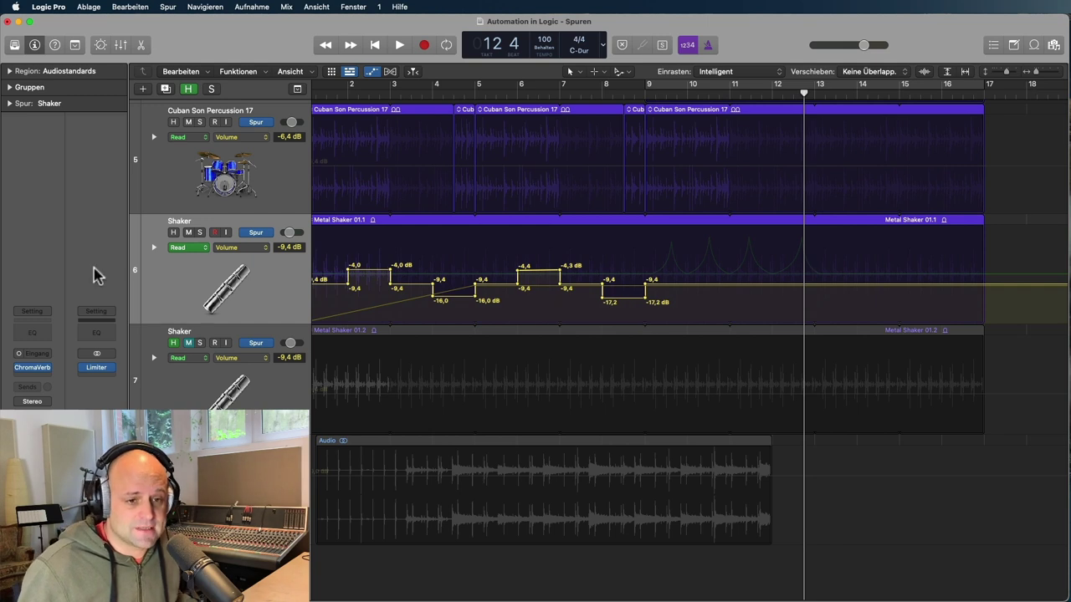
{"action": "left_click", "coordinate": [152, 247]}
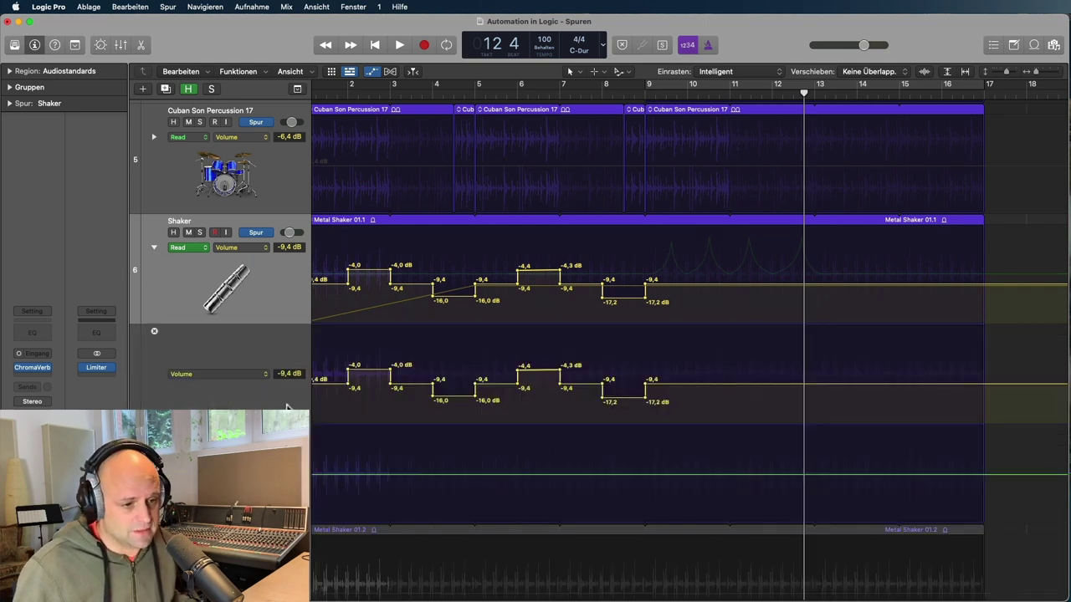
{"action": "scroll", "coordinate": [287, 408], "scroll_direction": "down", "scroll_amount": 2}
{"action": "scroll", "coordinate": [289, 374], "scroll_direction": "left", "scroll_amount": 1}
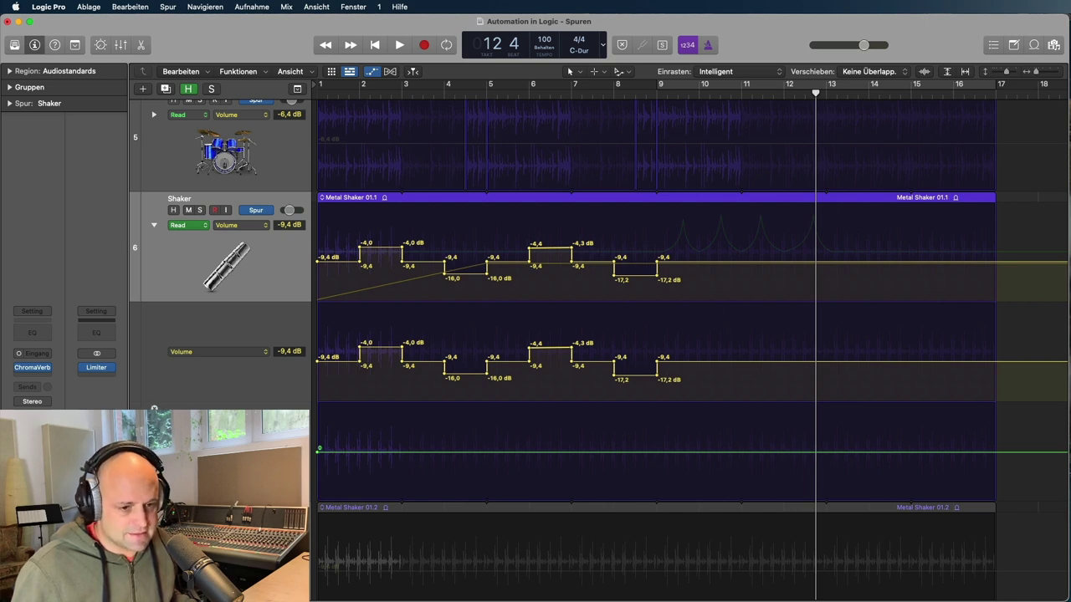
Step: Try the absolute Pan parameter in the Shaker's lowest automation lane
{"action": "left_click", "coordinate": [254, 452]}
{"action": "mouse_move", "coordinate": [315, 398]}
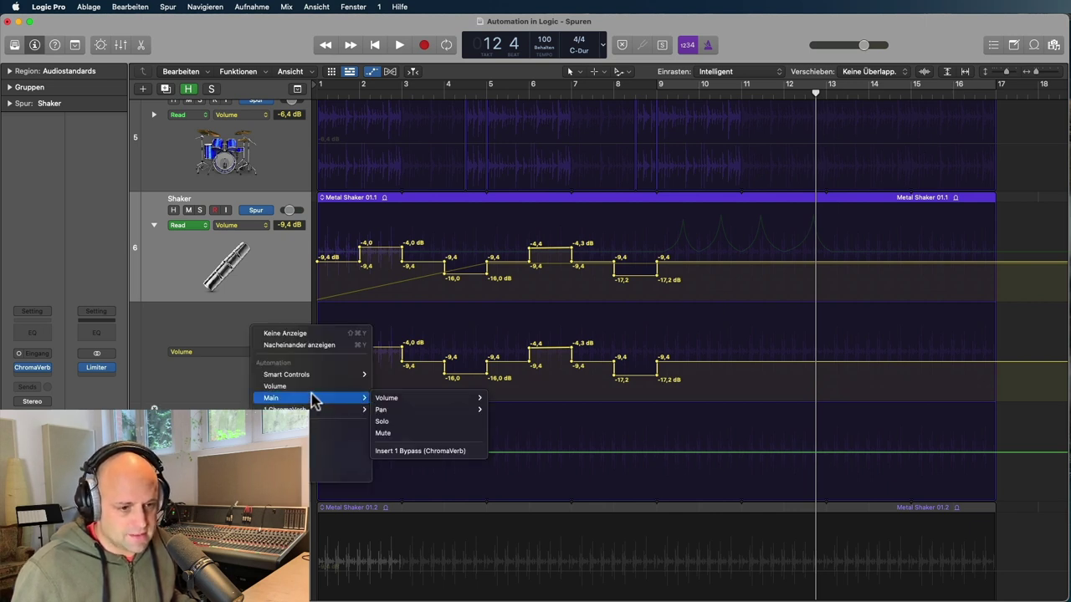
{"action": "mouse_move", "coordinate": [449, 410]}
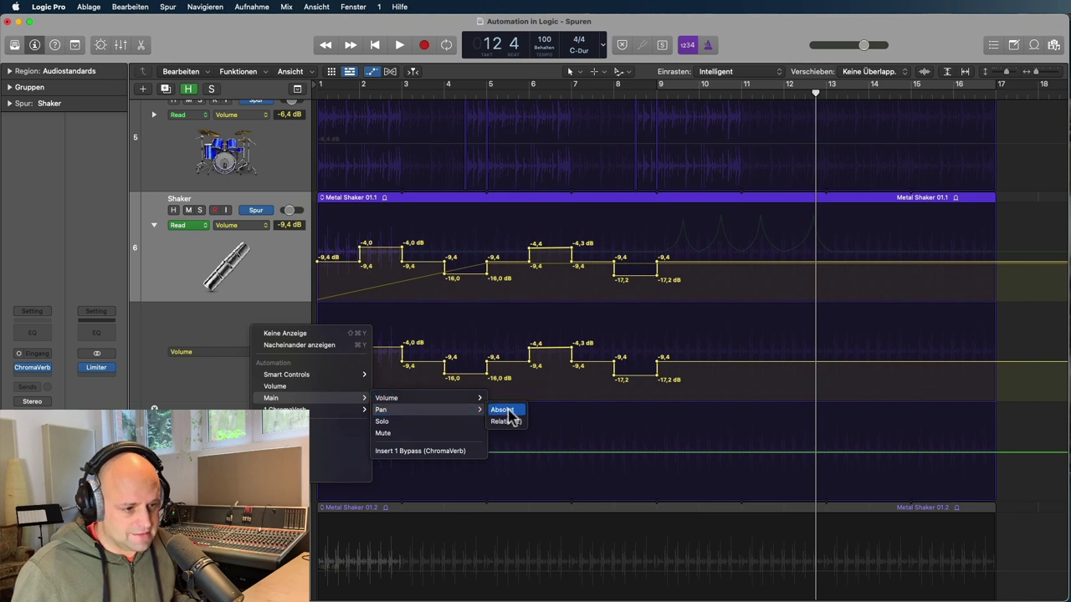
{"action": "left_click", "coordinate": [509, 412]}
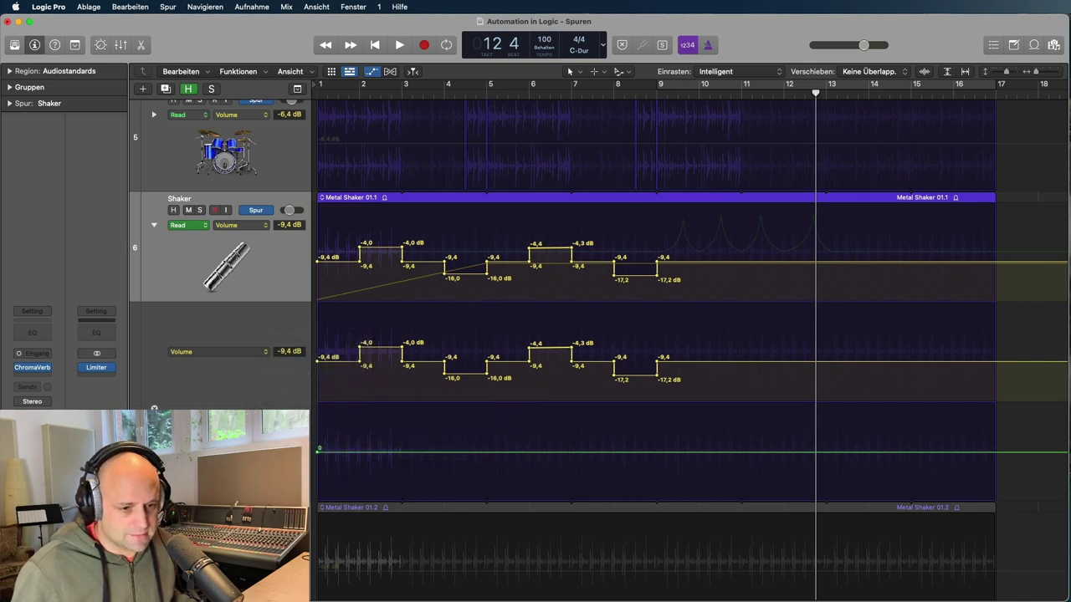
Step: Display relative Pan in the Shaker's lowest automation lane and shift its four peaks about one beat earlier
{"action": "left_click", "coordinate": [254, 451]}
{"action": "mouse_move", "coordinate": [327, 400]}
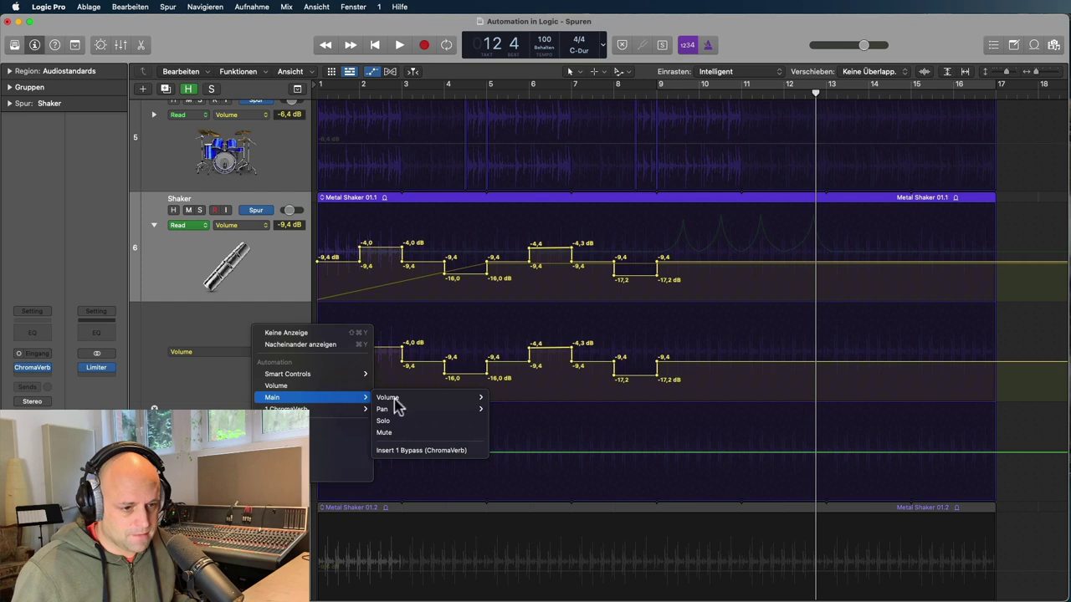
{"action": "mouse_move", "coordinate": [463, 412]}
{"action": "left_click", "coordinate": [505, 421]}
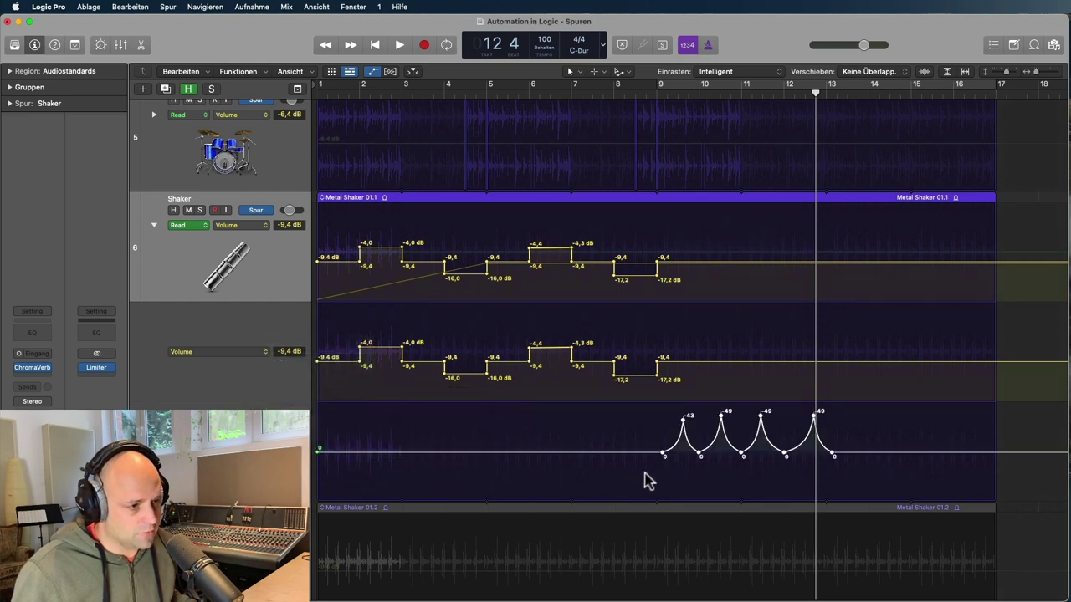
{"action": "scroll", "coordinate": [709, 490], "scroll_direction": "up", "scroll_amount": 3}
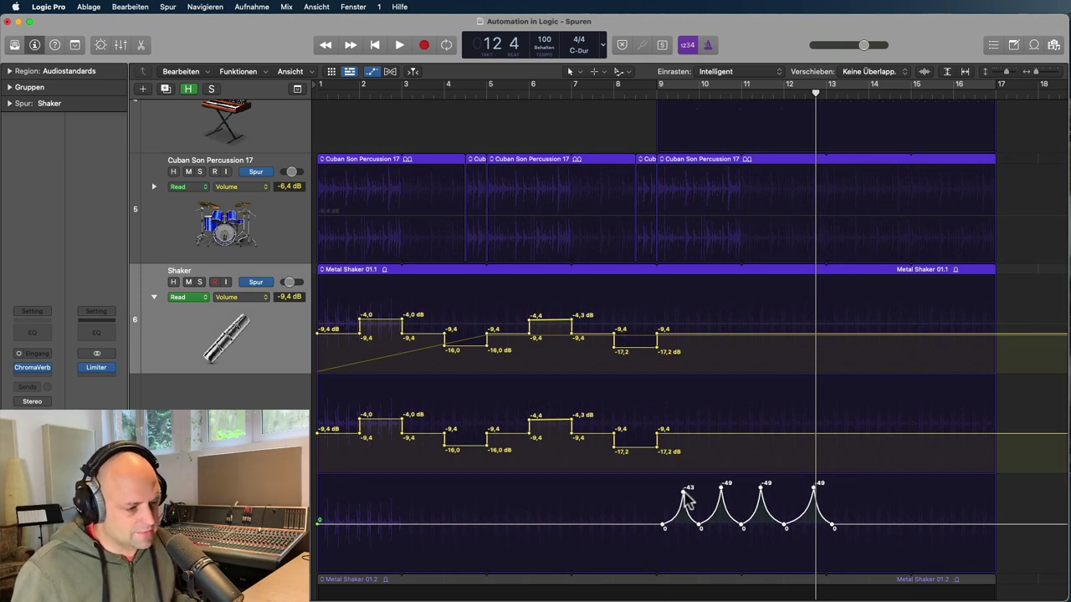
{"action": "mouse_move", "coordinate": [681, 498]}
{"action": "left_mouse_down"}
{"action": "mouse_move", "coordinate": [662, 500]}
{"action": "mouse_move", "coordinate": [674, 500]}
{"action": "left_mouse_up"}
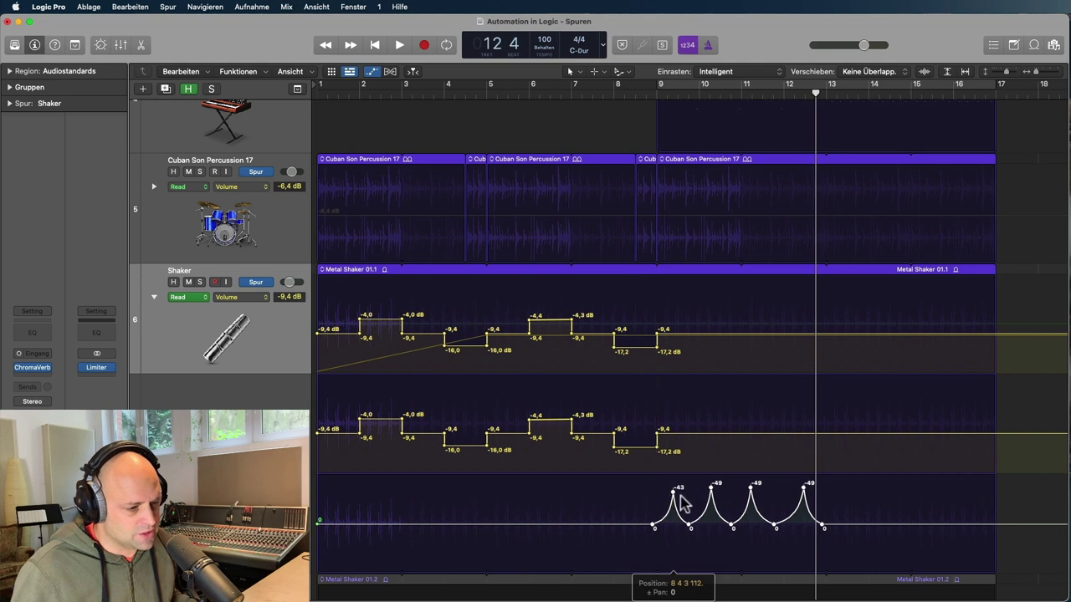
Step: Move the Shaker's last Volume point at bar 9 slightly later and add a -9,4 dB Volume point at bar 11
{"action": "left_click_drag", "start_coordinate": [659, 433], "coordinate": [666, 434]}
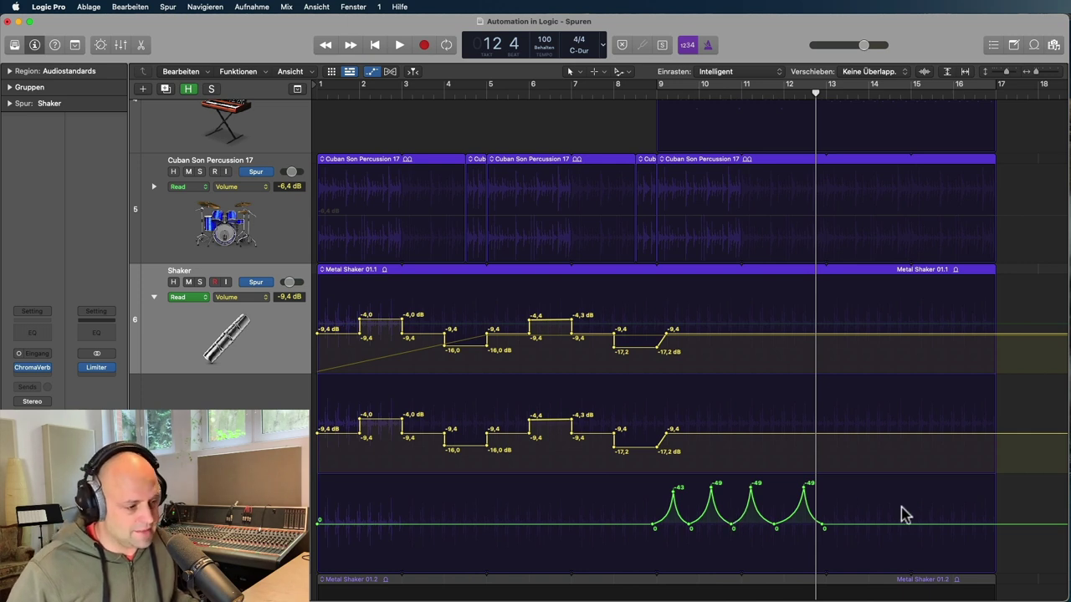
{"action": "left_click", "coordinate": [741, 435]}
{"action": "left_click", "coordinate": [781, 434]}
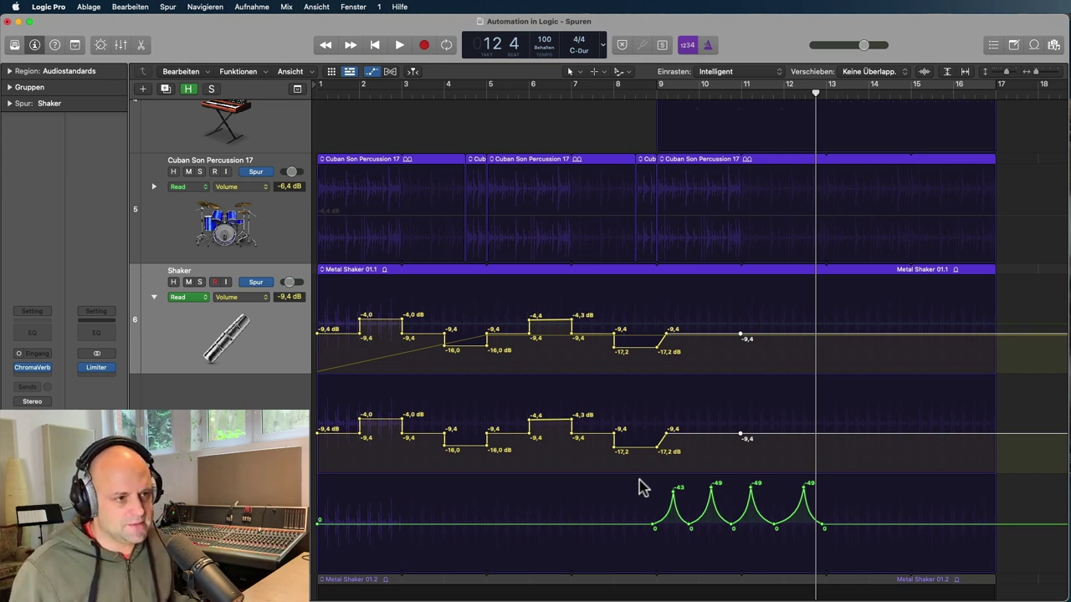
Step: Delete the visible automation data of the selected Shaker track
{"action": "left_click", "coordinate": [289, 8]}
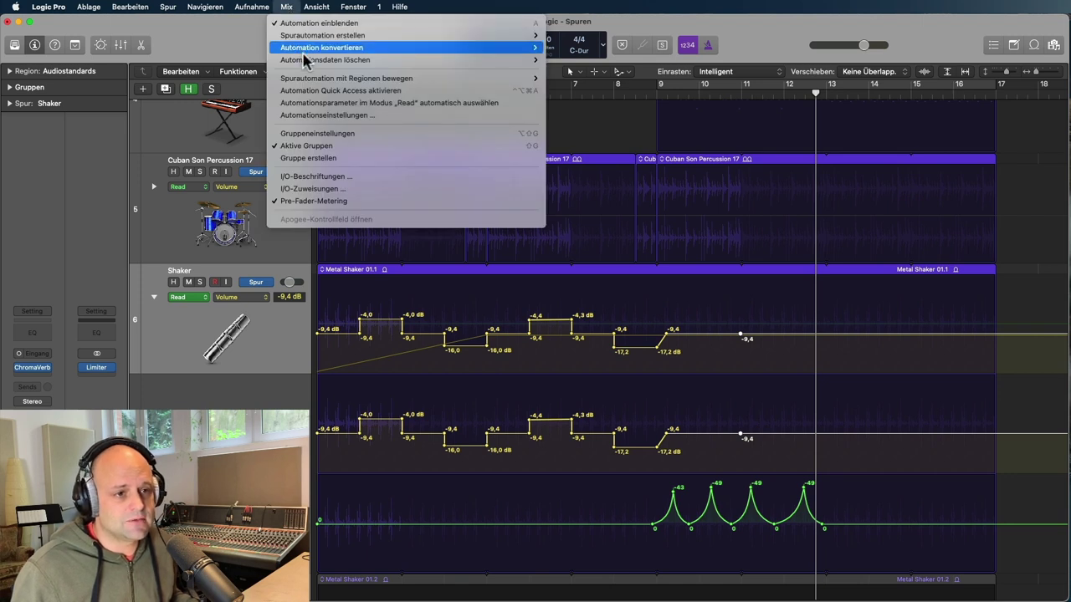
{"action": "mouse_move", "coordinate": [301, 65]}
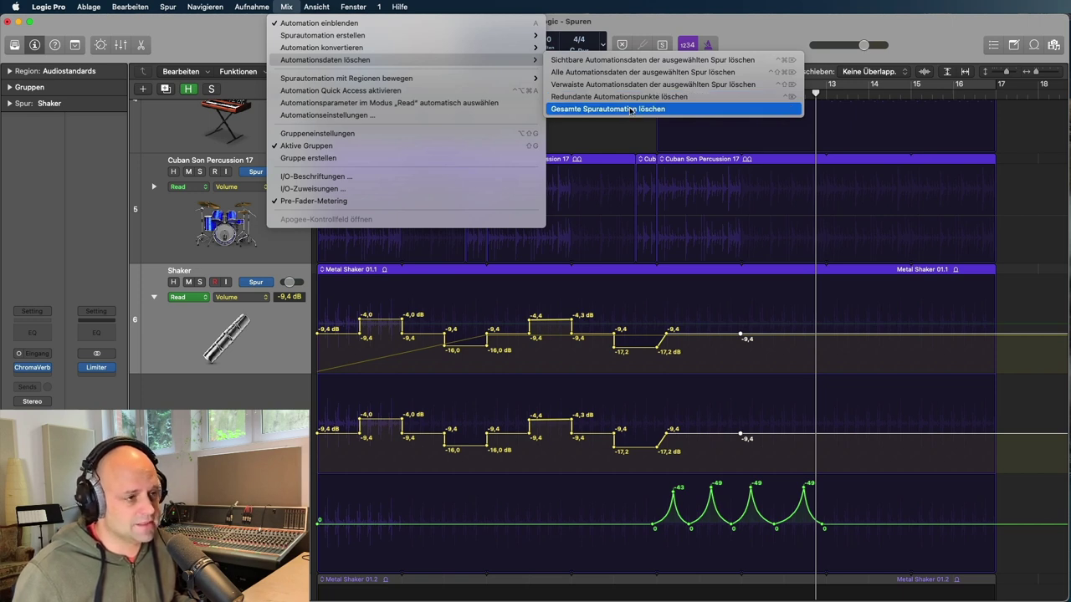
{"action": "left_click", "coordinate": [621, 63]}
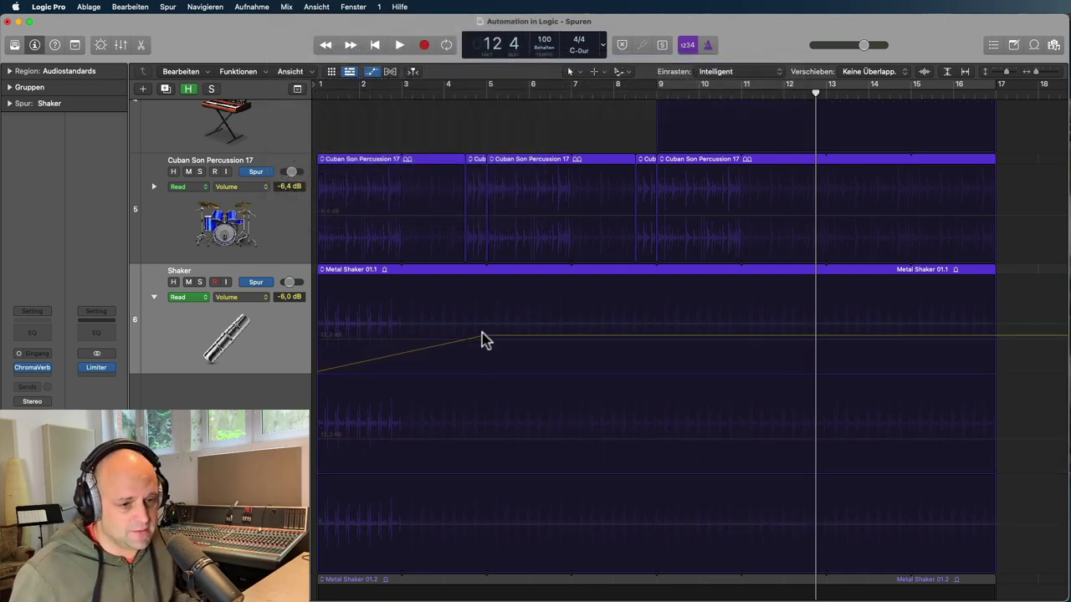
Step: Choose the Main Volume parameter as the Shaker track's displayed automation
{"action": "left_click", "coordinate": [264, 299]}
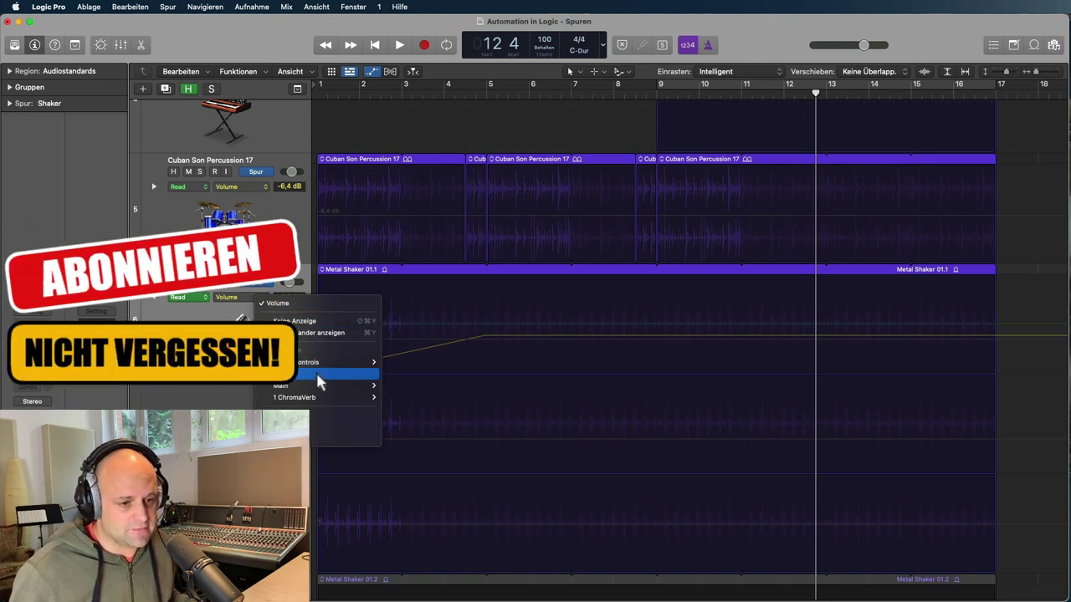
{"action": "mouse_move", "coordinate": [320, 386]}
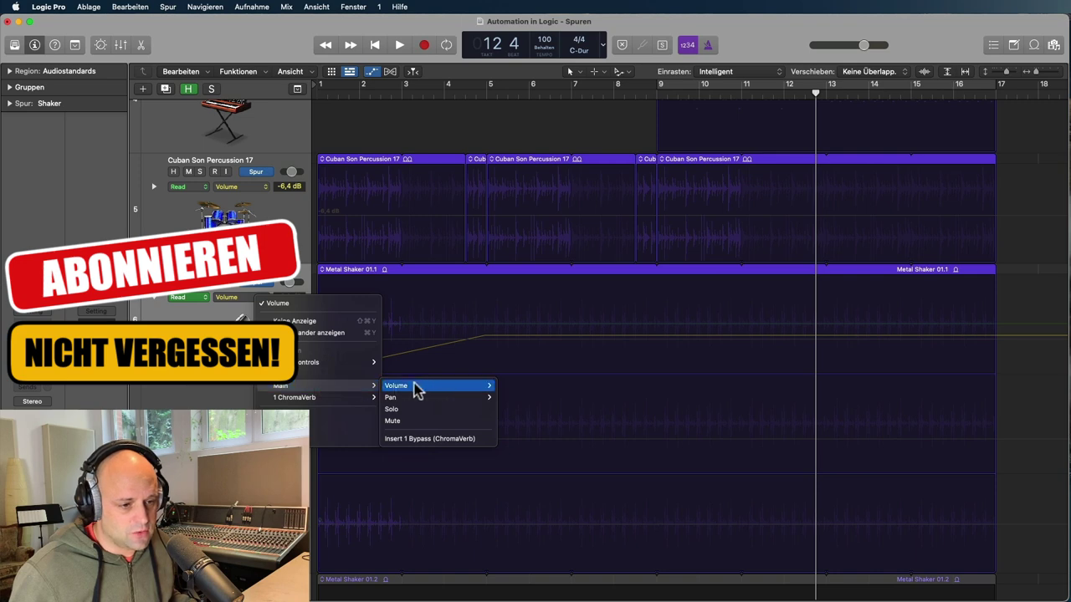
{"action": "mouse_move", "coordinate": [410, 388]}
{"action": "left_click", "coordinate": [512, 392]}
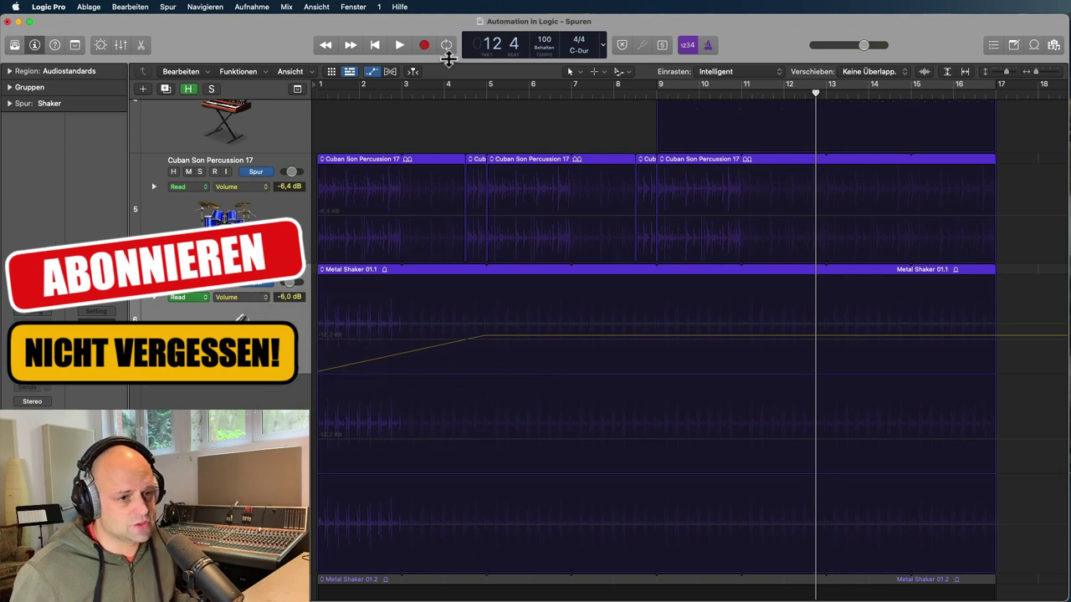
Step: Delete all track automation in the project, including the Shaker's remaining volume ramp
{"action": "left_click", "coordinate": [287, 7]}
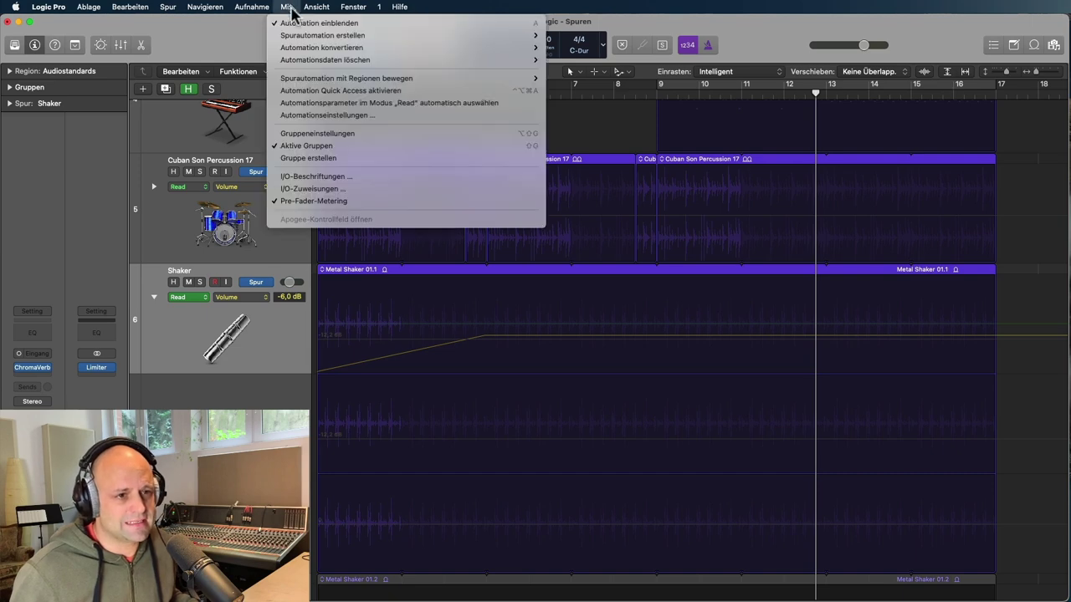
{"action": "mouse_move", "coordinate": [409, 59]}
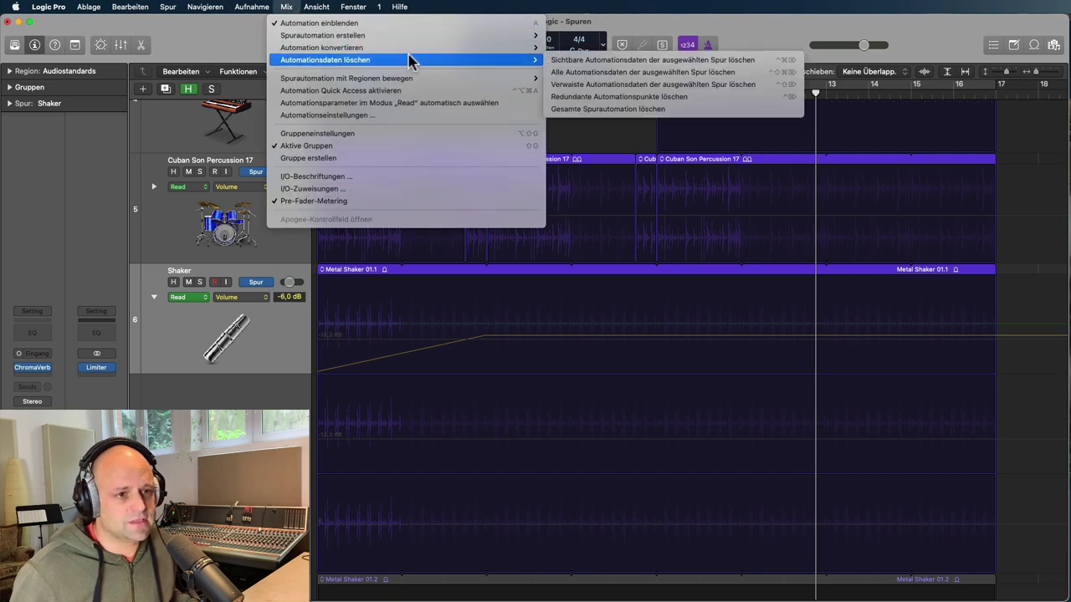
{"action": "left_click", "coordinate": [657, 110]}
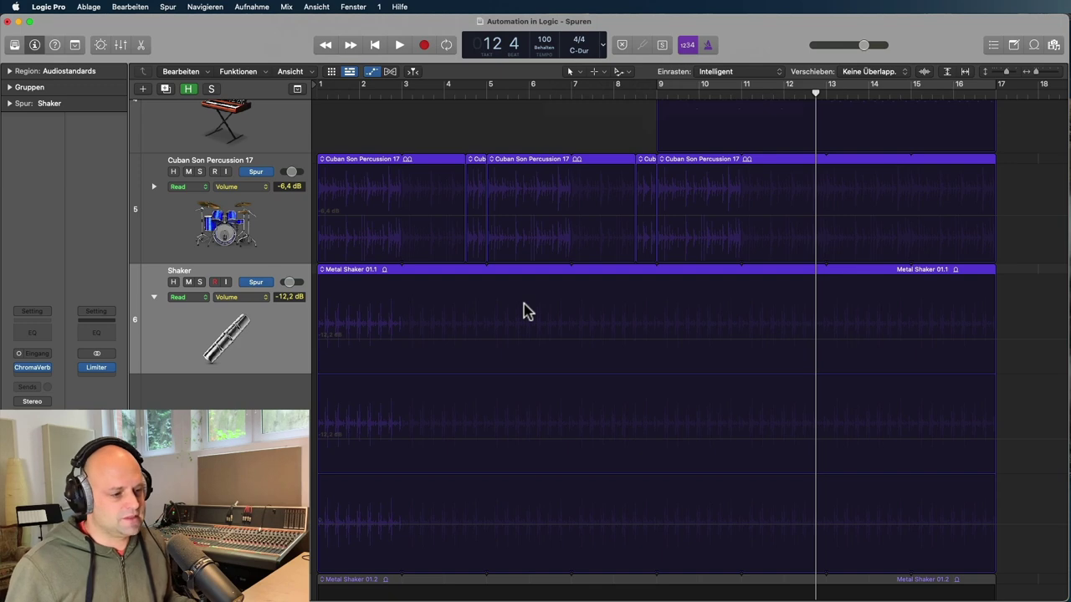
Step: Return the playhead to bar 1 and assign the Moving PD and Main PD channels to the new Group 2 in the mixer
{"action": "scroll", "coordinate": [526, 304], "scroll_direction": "down", "scroll_amount": 4}
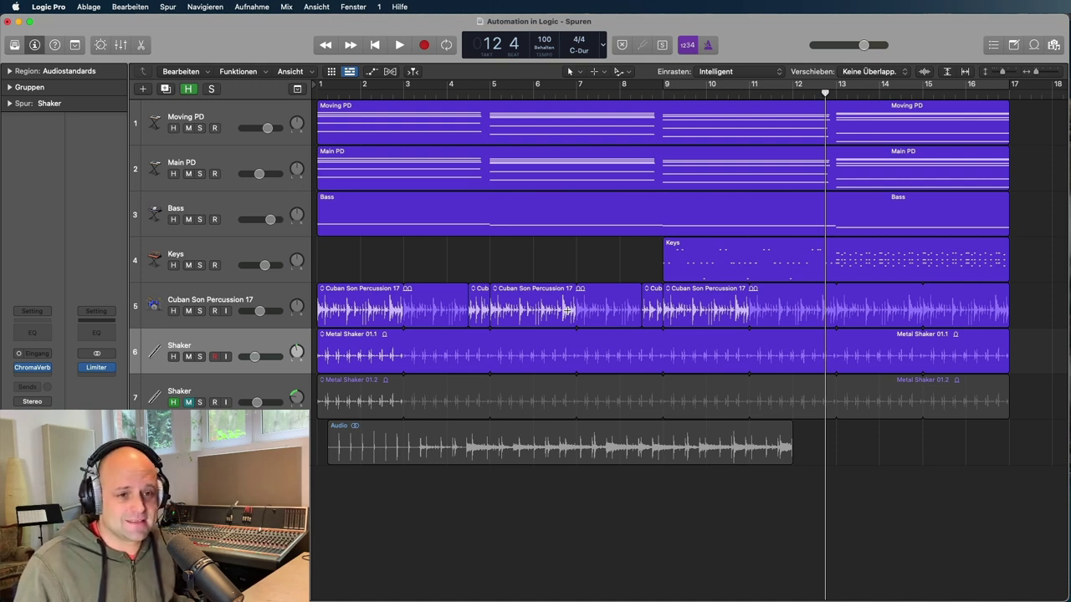
{"action": "left_click", "coordinate": [318, 93]}
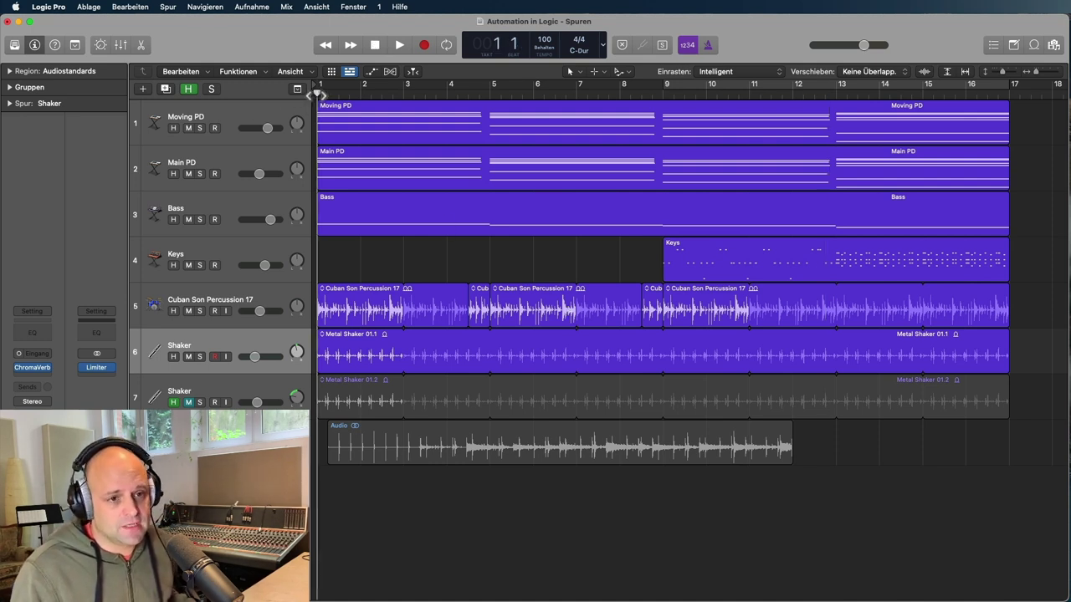
{"action": "left_click", "coordinate": [227, 117]}
{"action": "left_click", "coordinate": [226, 164]}
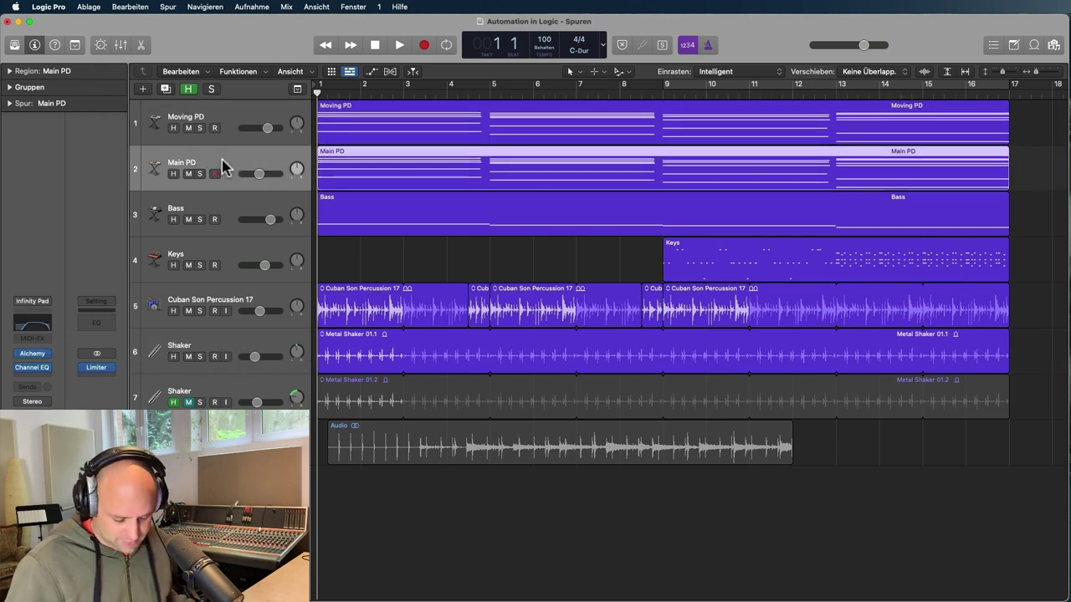
{"action": "key", "text": "x"}
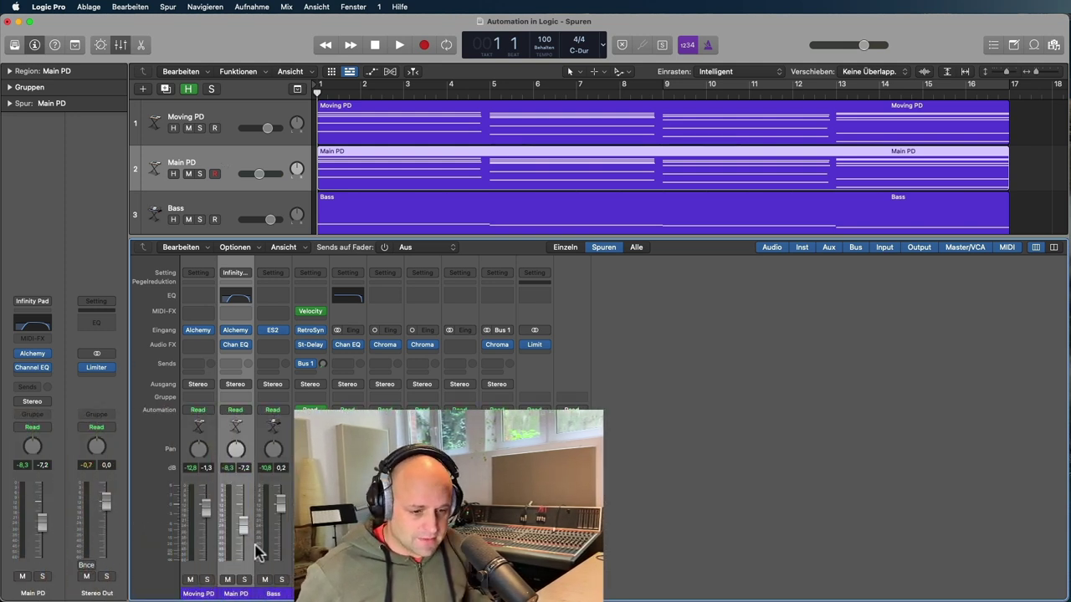
{"action": "left_click", "coordinate": [201, 594]}
{"action": "left_click", "coordinate": [224, 594], "text": "shift"}
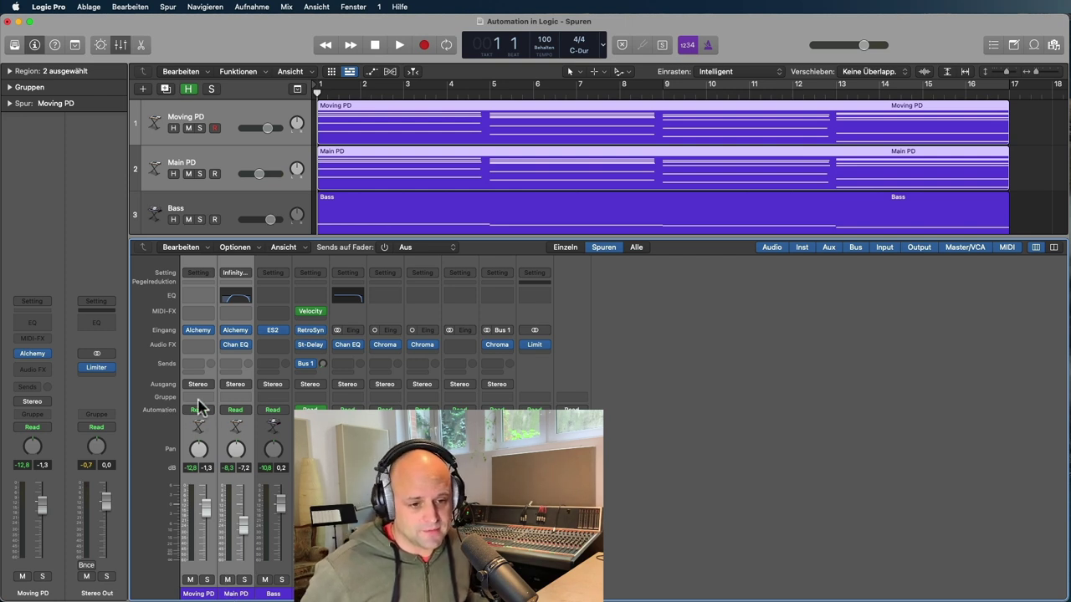
{"action": "left_click", "coordinate": [201, 399]}
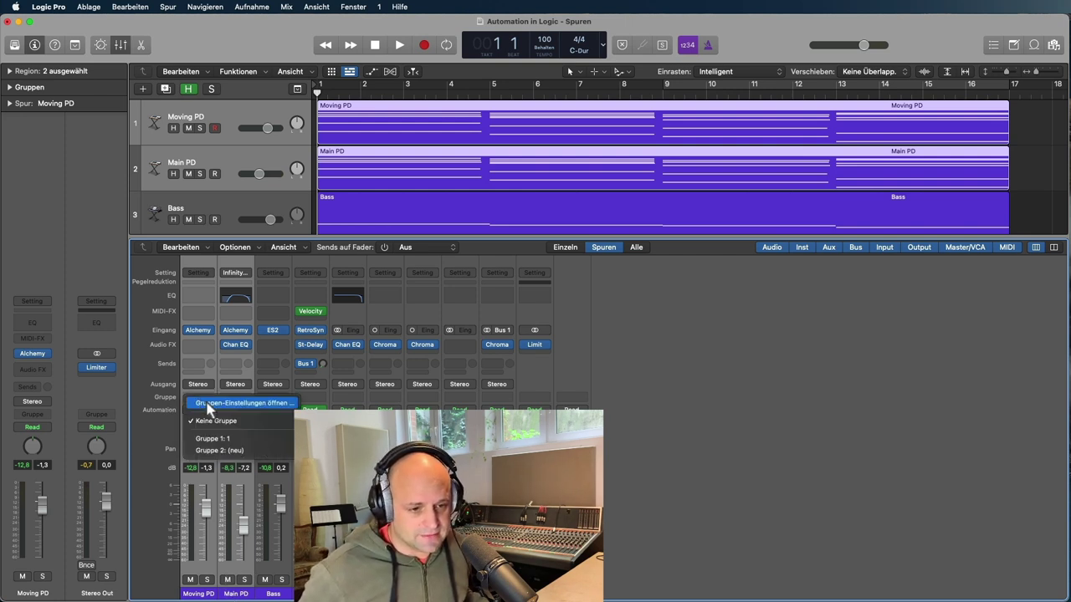
{"action": "left_click", "coordinate": [219, 452]}
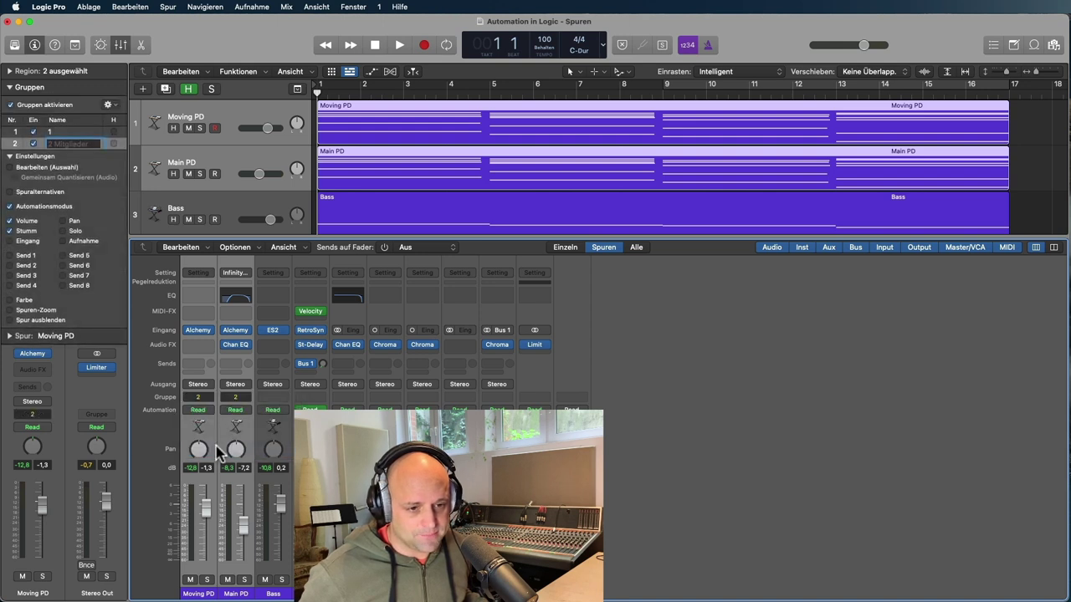
Step: Enable Solo in Group 2's settings, name the group xx, and close the mixer
{"action": "left_click", "coordinate": [236, 403]}
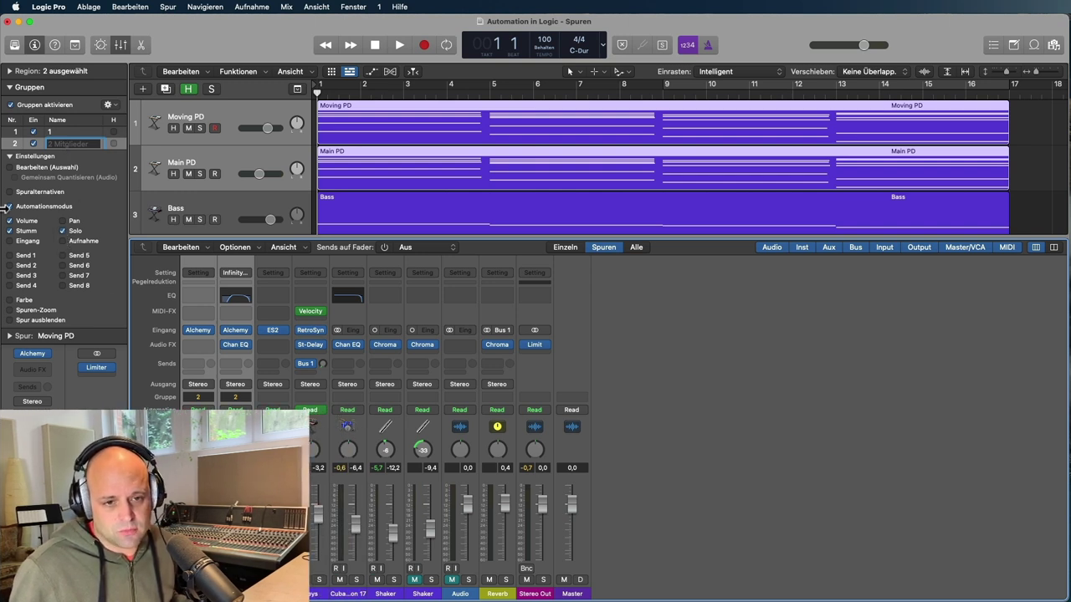
{"action": "left_click", "coordinate": [63, 221]}
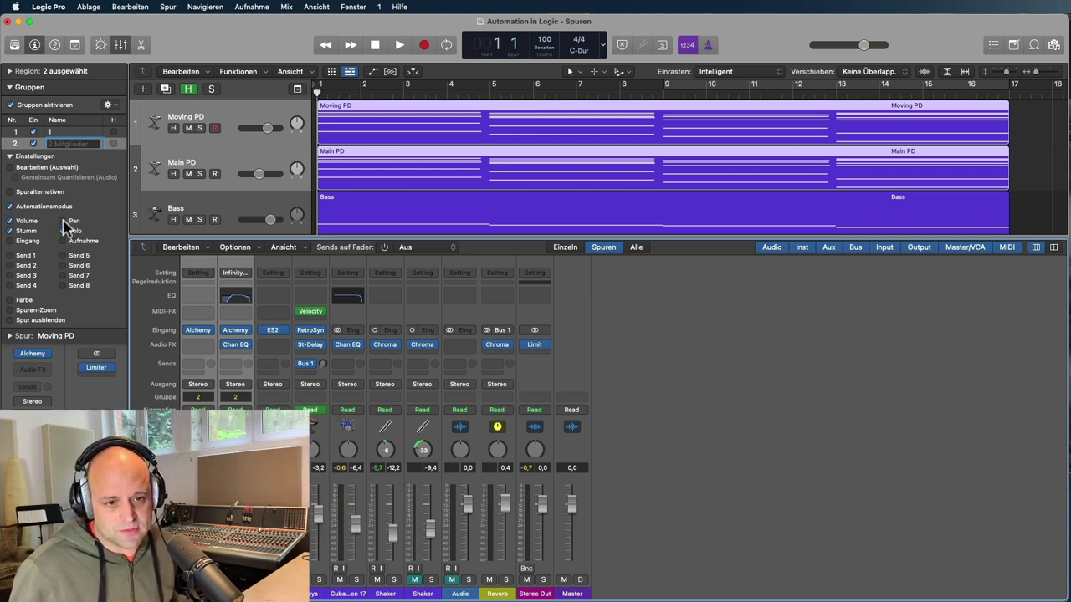
{"action": "left_click", "coordinate": [9, 157]}
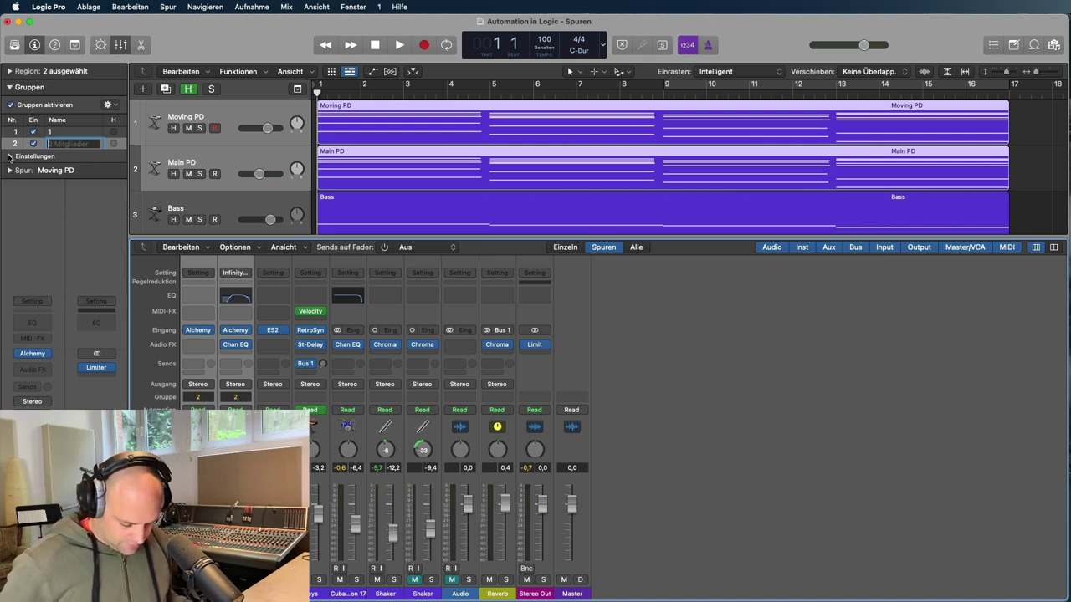
{"action": "type", "text": "xx"}
{"action": "left_click", "coordinate": [698, 348]}
{"action": "key", "text": "x"}
{"action": "scroll", "coordinate": [317, 187], "scroll_direction": "up", "scroll_amount": 1}
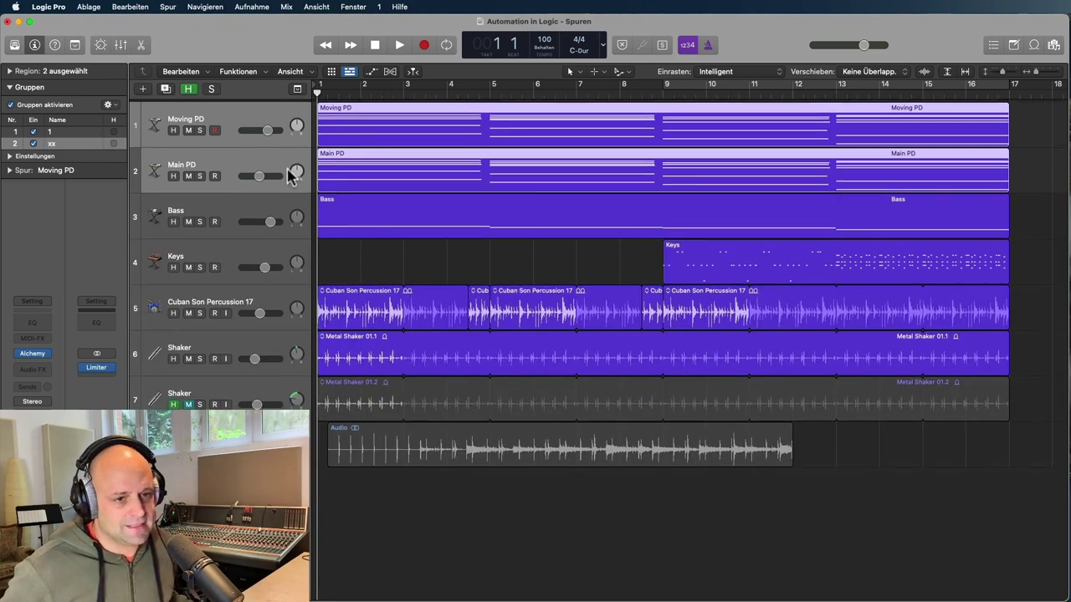
Step: Show track automation and draw grouped Volume points on Moving PD up to bar 6: -17,4, -1,3, -17,4 and -3,3 dB
{"action": "key", "text": "a"}
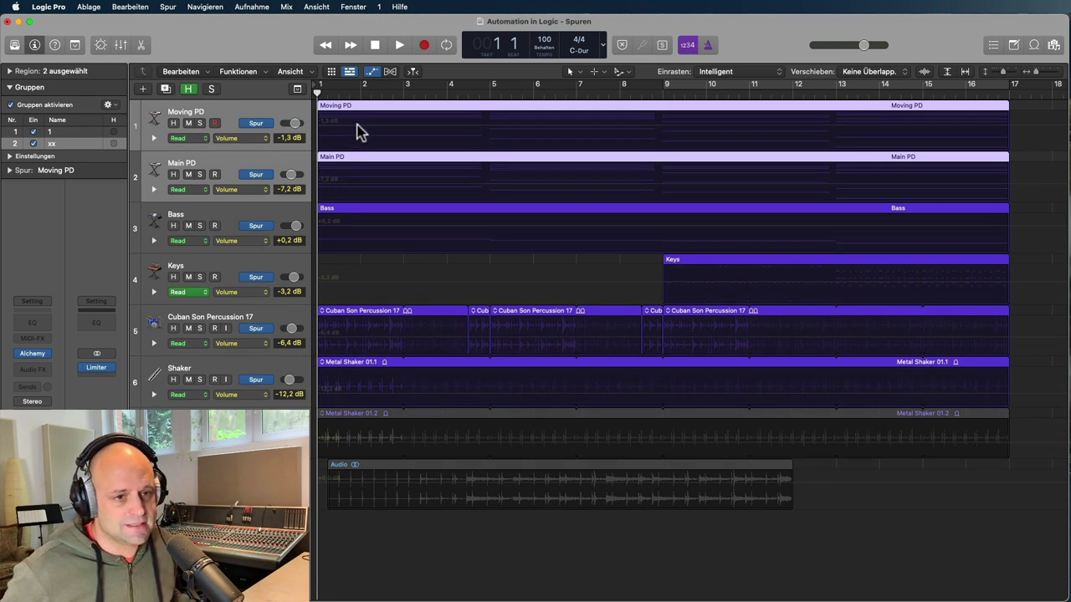
{"action": "left_click", "coordinate": [232, 219]}
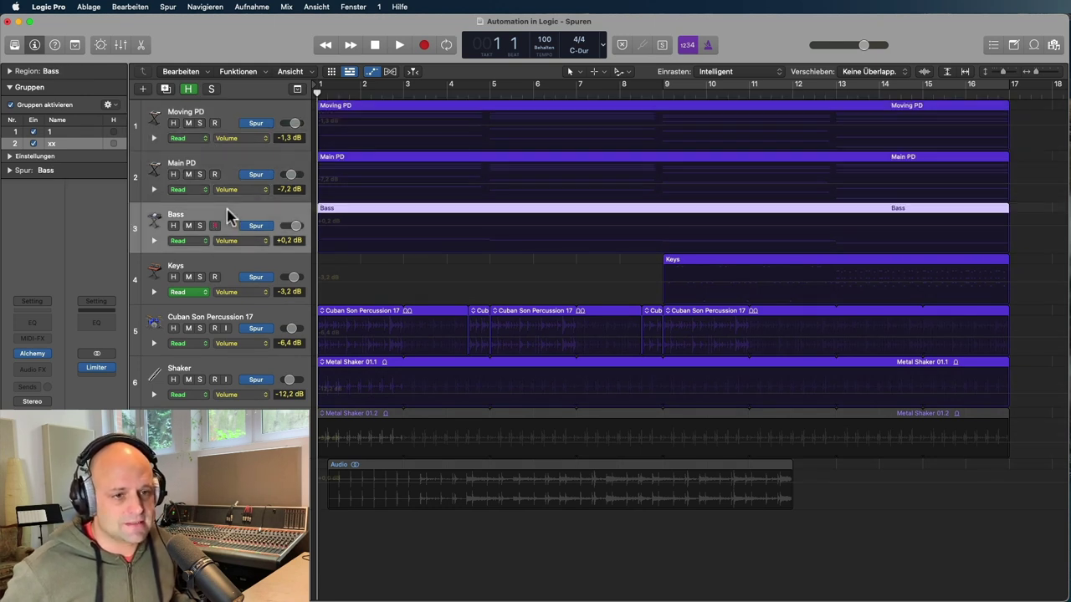
{"action": "left_click", "coordinate": [229, 117]}
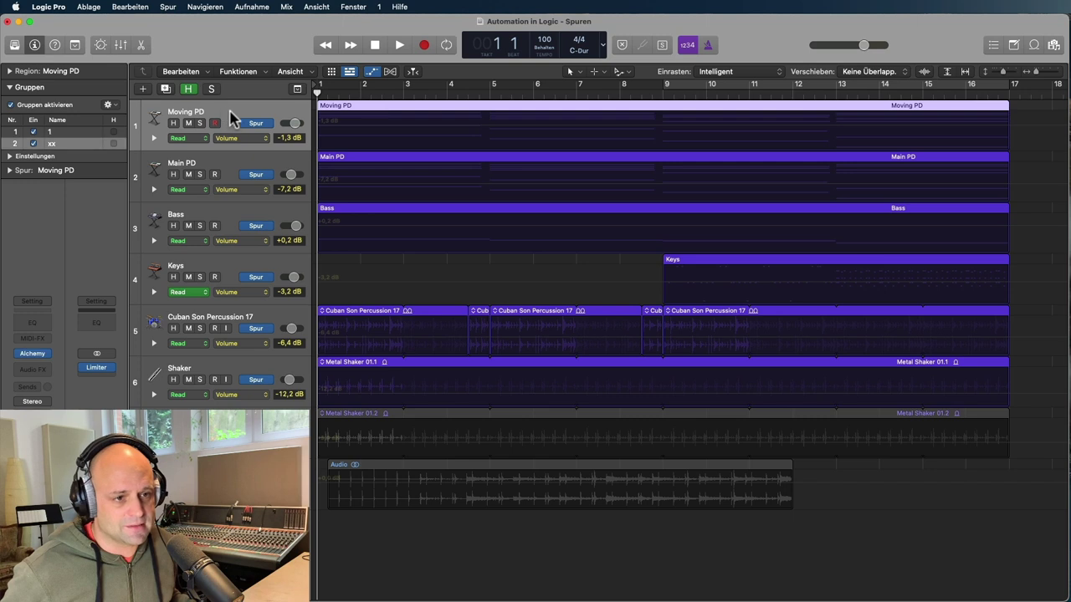
{"action": "left_click", "coordinate": [384, 128]}
{"action": "left_click", "coordinate": [384, 125]}
{"action": "left_click", "coordinate": [433, 126]}
{"action": "left_click_drag", "start_coordinate": [384, 126], "coordinate": [385, 139]}
{"action": "left_click_drag", "start_coordinate": [491, 127], "coordinate": [538, 129]}
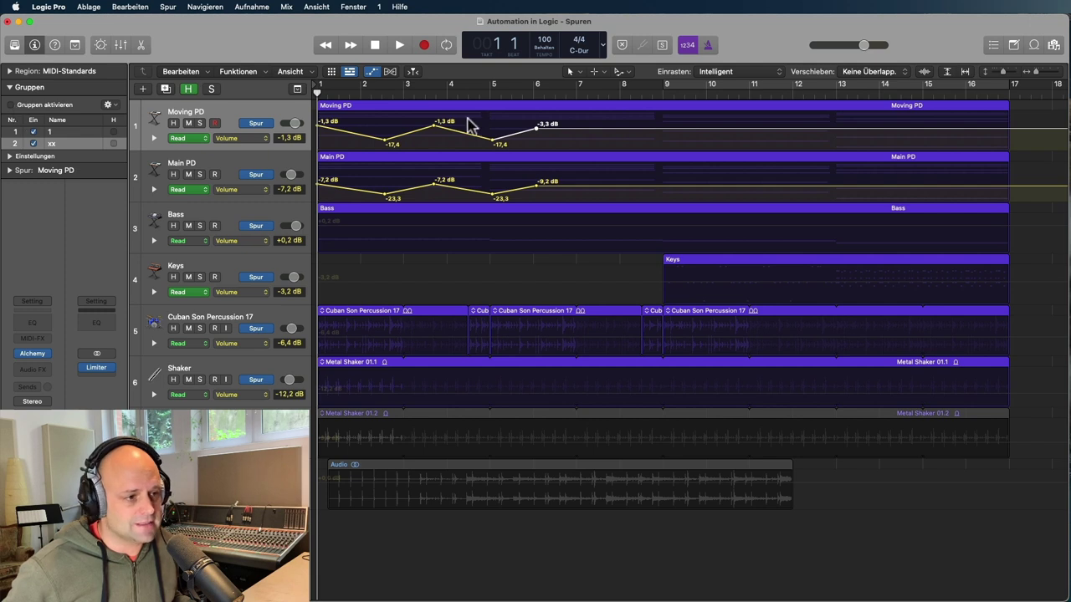
Step: With groups disabled, draw separate Volume points: -11,5 and -3,3 dB on Moving PD around bar 8, and -9,2 dB on Main PD near bar 10
{"action": "left_click", "coordinate": [635, 129]}
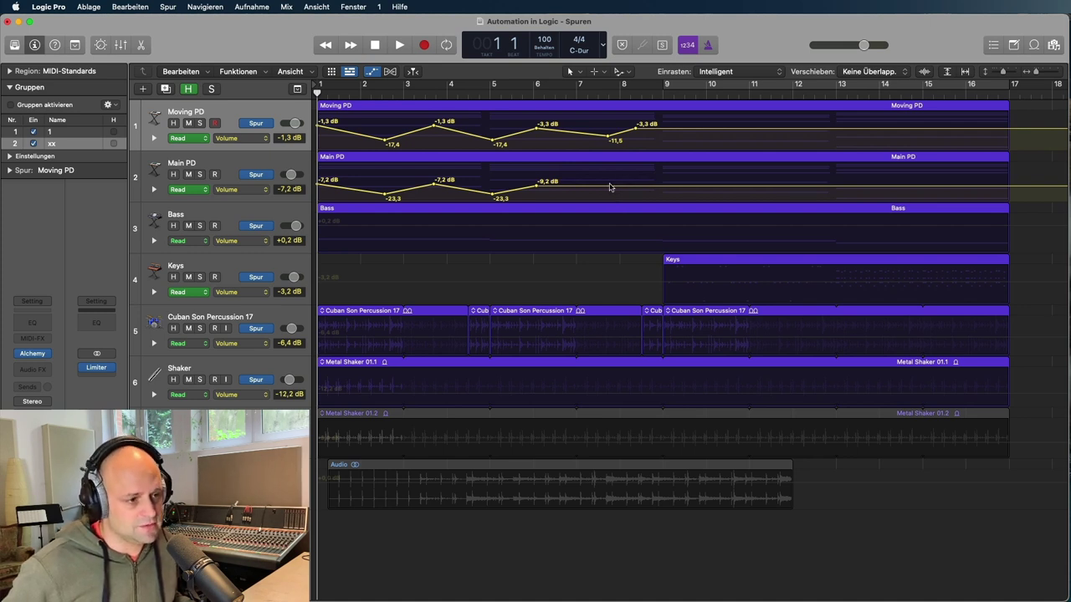
{"action": "left_click", "coordinate": [718, 129]}
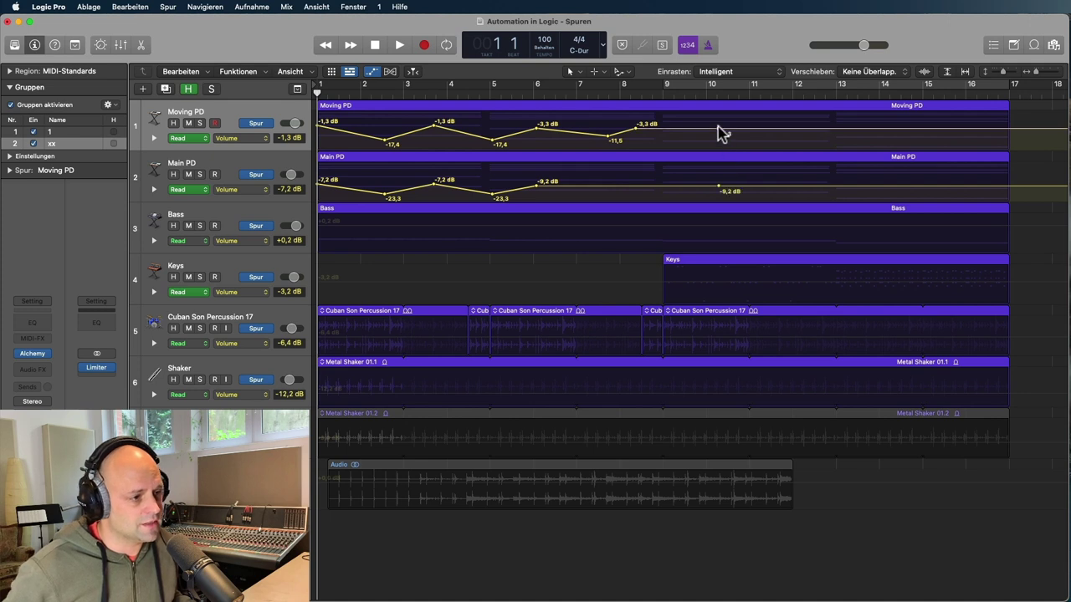
{"action": "left_click", "coordinate": [778, 129]}
{"action": "left_click_drag", "start_coordinate": [779, 130], "coordinate": [840, 132]}
{"action": "left_click", "coordinate": [838, 137]}
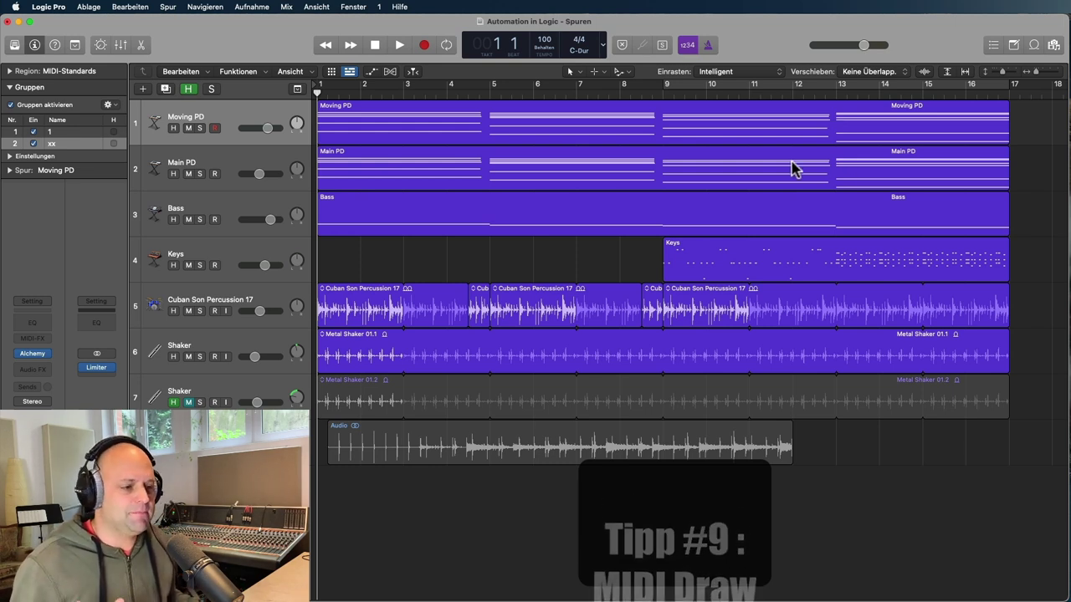
Step: Place the playhead at bar 9 beat 2 and open the Keys region in the Piano Roll with all its notes in view
{"action": "left_click", "coordinate": [259, 250]}
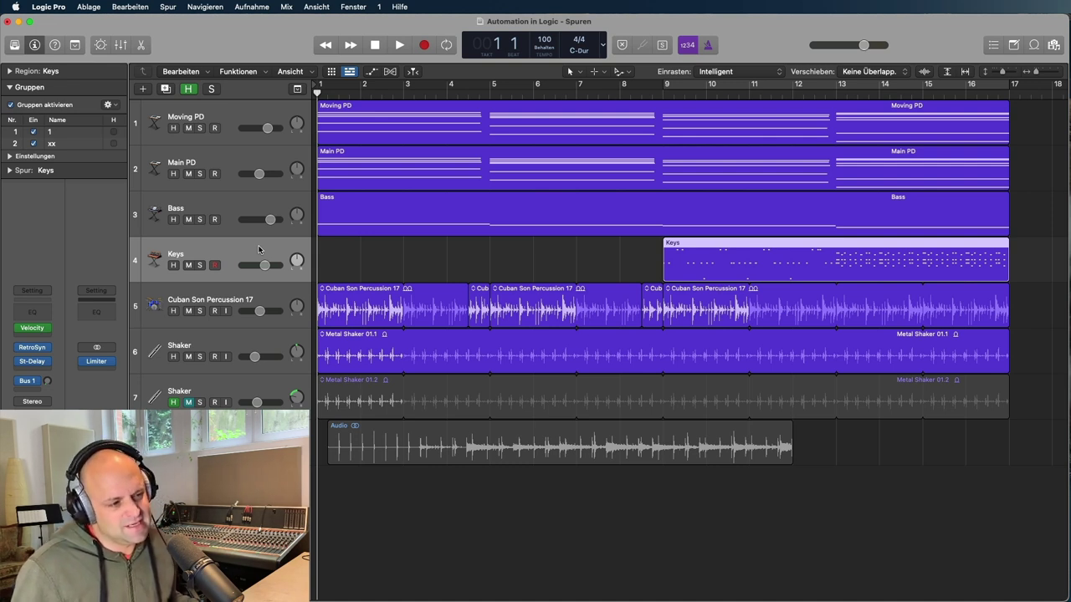
{"action": "left_click", "coordinate": [679, 95]}
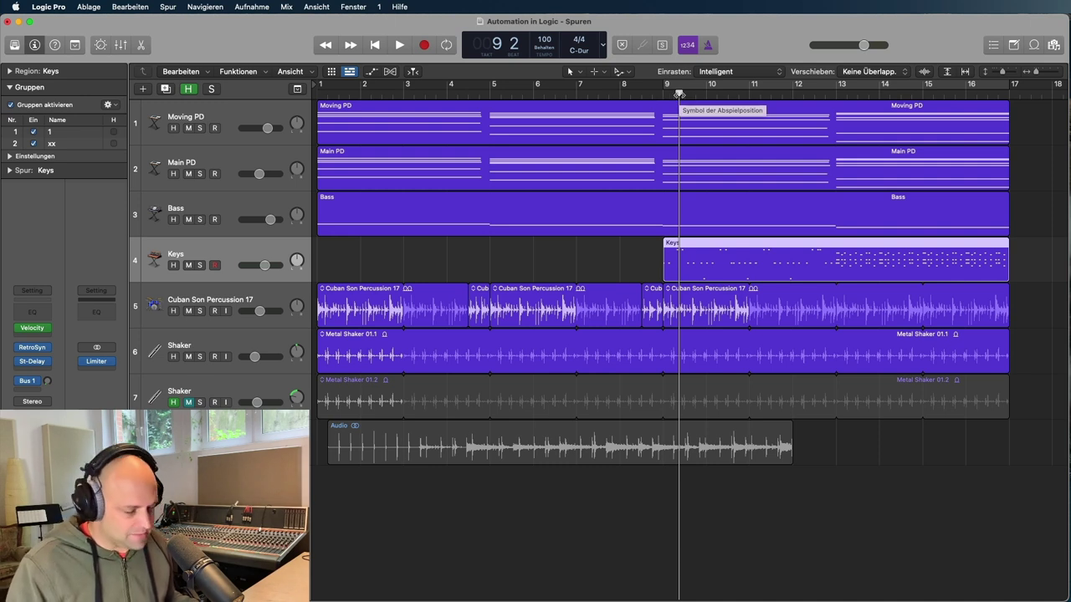
{"action": "key", "text": "p"}
{"action": "left_click", "coordinate": [331, 200]}
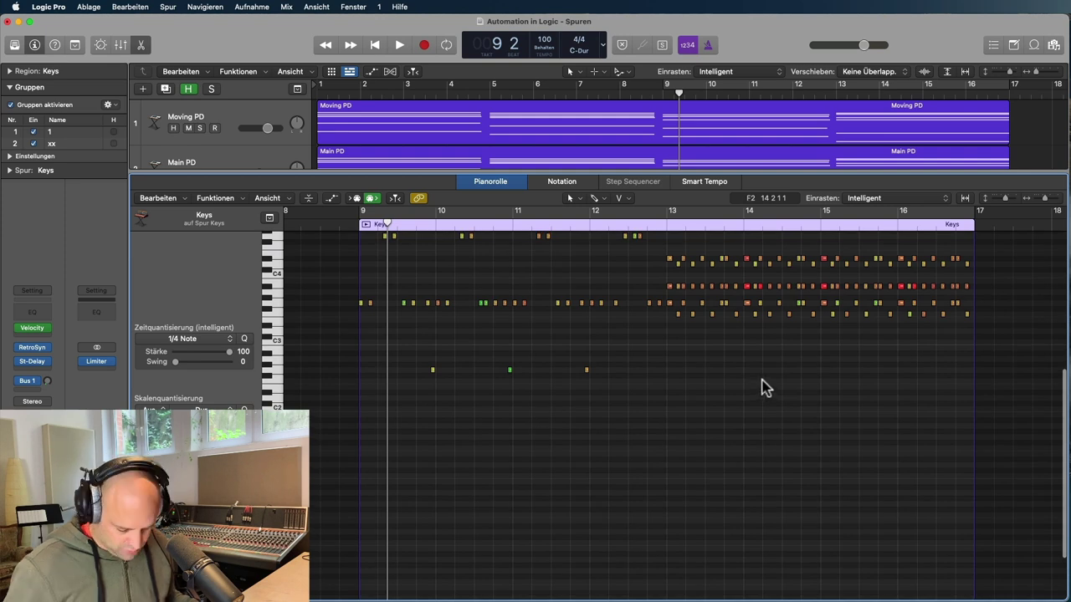
{"action": "scroll", "coordinate": [762, 363], "scroll_direction": "down", "scroll_amount": 3}
{"action": "scroll", "coordinate": [744, 359], "scroll_direction": "left", "scroll_amount": 2}
{"action": "scroll", "coordinate": [746, 360], "scroll_direction": "left", "scroll_amount": 1}
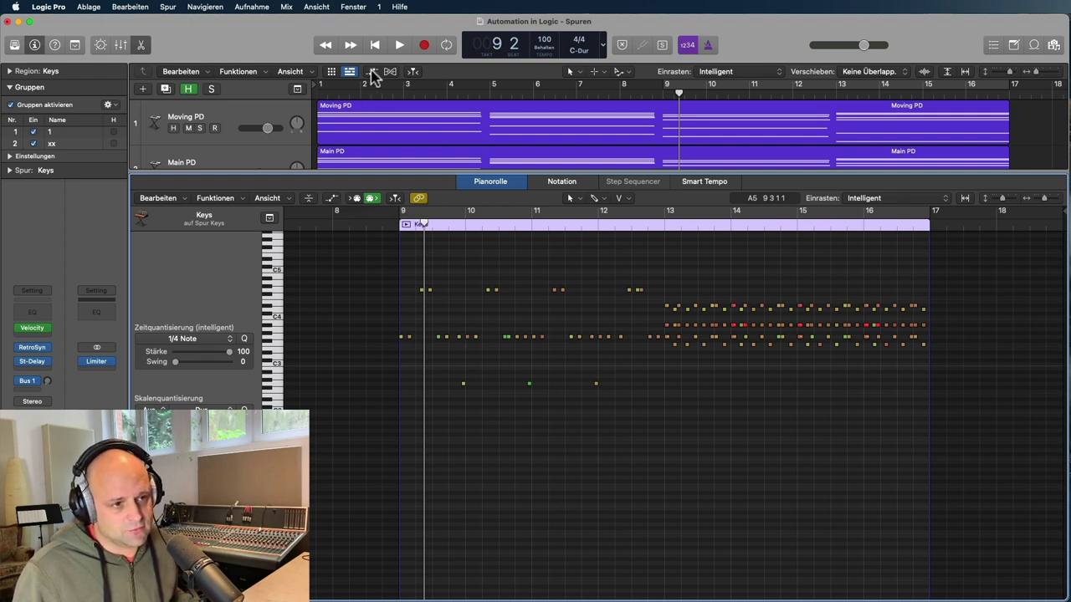
Step: Show the Piano Roll's automation area and draw a rising curve across the Keys region from bar 9 to nearly bar 17
{"action": "left_click", "coordinate": [331, 199]}
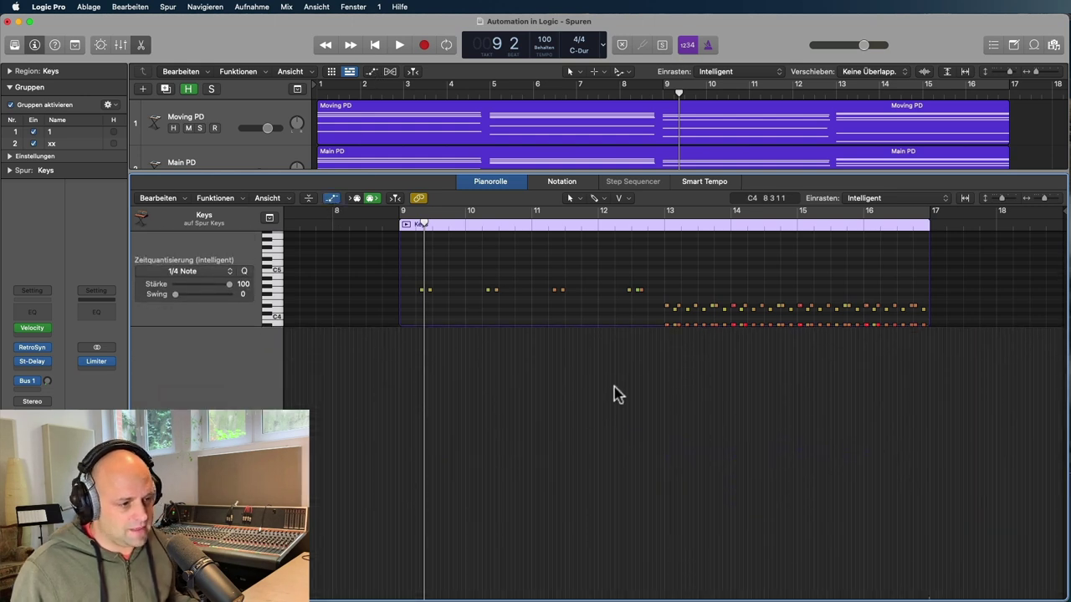
{"action": "scroll", "coordinate": [577, 293], "scroll_direction": "down", "scroll_amount": 2}
{"action": "scroll", "coordinate": [577, 292], "scroll_direction": "down", "scroll_amount": 3}
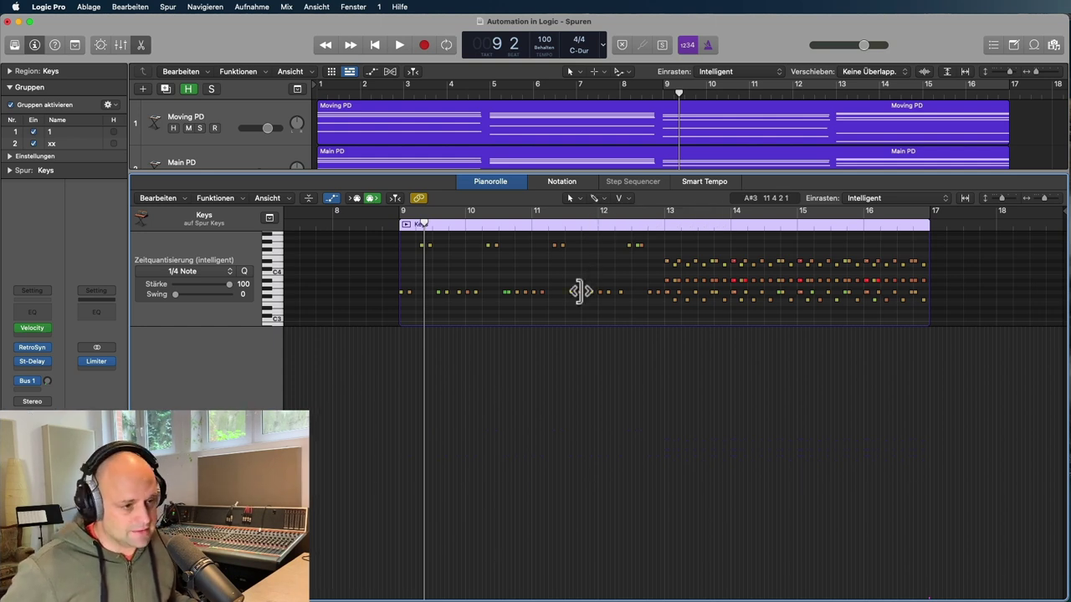
{"action": "mouse_move", "coordinate": [415, 493]}
{"action": "left_mouse_down"}
{"action": "mouse_move", "coordinate": [487, 470]}
{"action": "mouse_move", "coordinate": [532, 512]}
{"action": "mouse_move", "coordinate": [600, 468]}
{"action": "mouse_move", "coordinate": [619, 401]}
{"action": "mouse_move", "coordinate": [736, 502]}
{"action": "mouse_move", "coordinate": [763, 406]}
{"action": "mouse_move", "coordinate": [829, 501]}
{"action": "mouse_move", "coordinate": [858, 426]}
{"action": "mouse_move", "coordinate": [884, 394]}
{"action": "mouse_move", "coordinate": [914, 419]}
{"action": "left_mouse_up"}
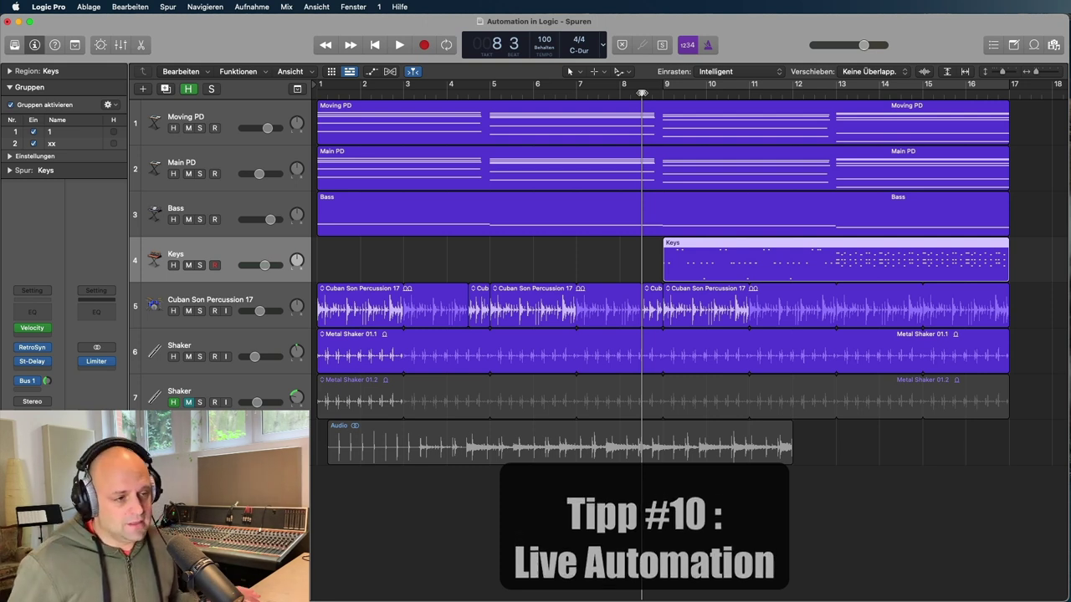
Step: Show automation on all tracks and try adding a +0,2 dB Volume point to the Bass track just before bar 7
{"action": "left_click", "coordinate": [371, 74]}
{"action": "left_click", "coordinate": [371, 74]}
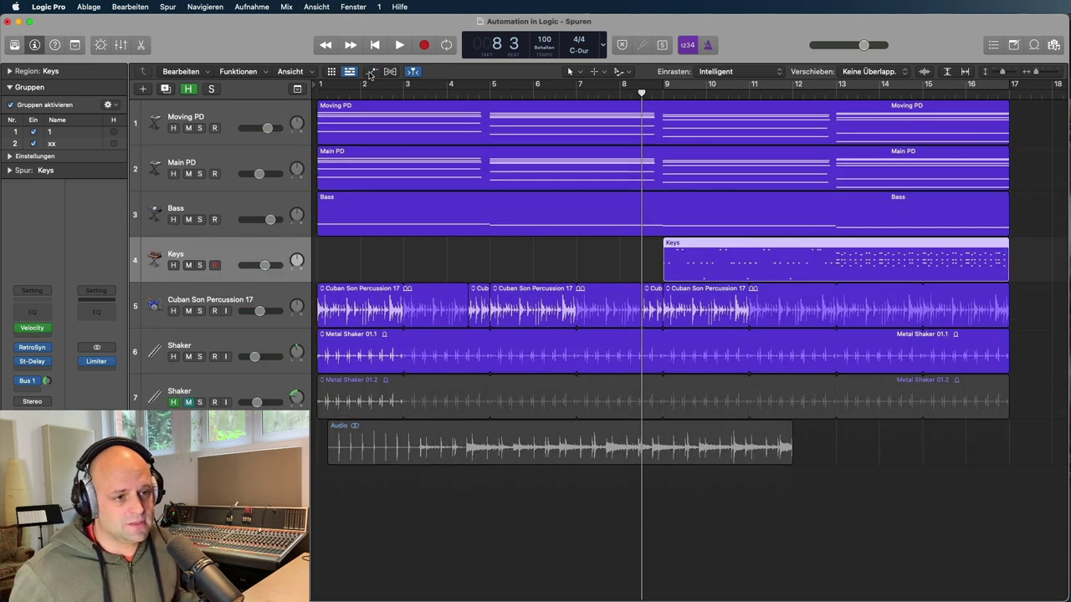
{"action": "key", "text": "a"}
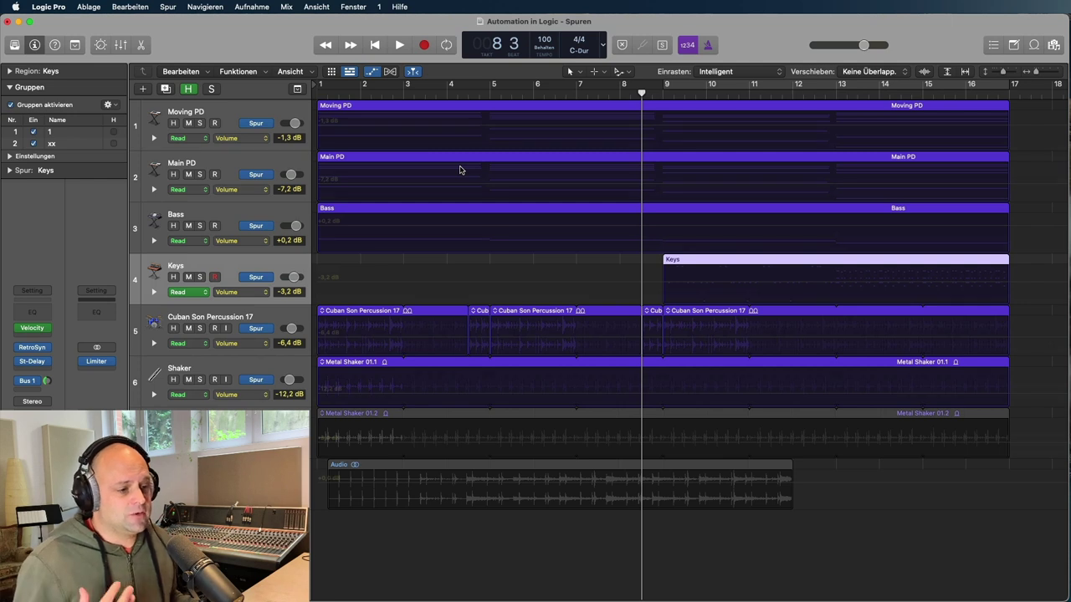
{"action": "left_click", "coordinate": [570, 226]}
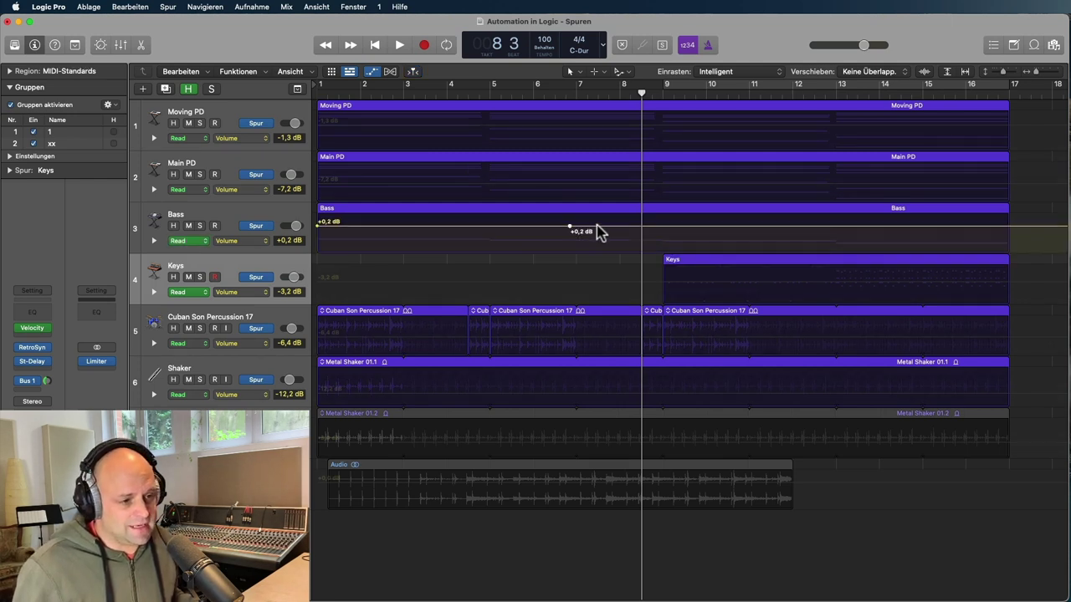
{"action": "key", "text": "super+z"}
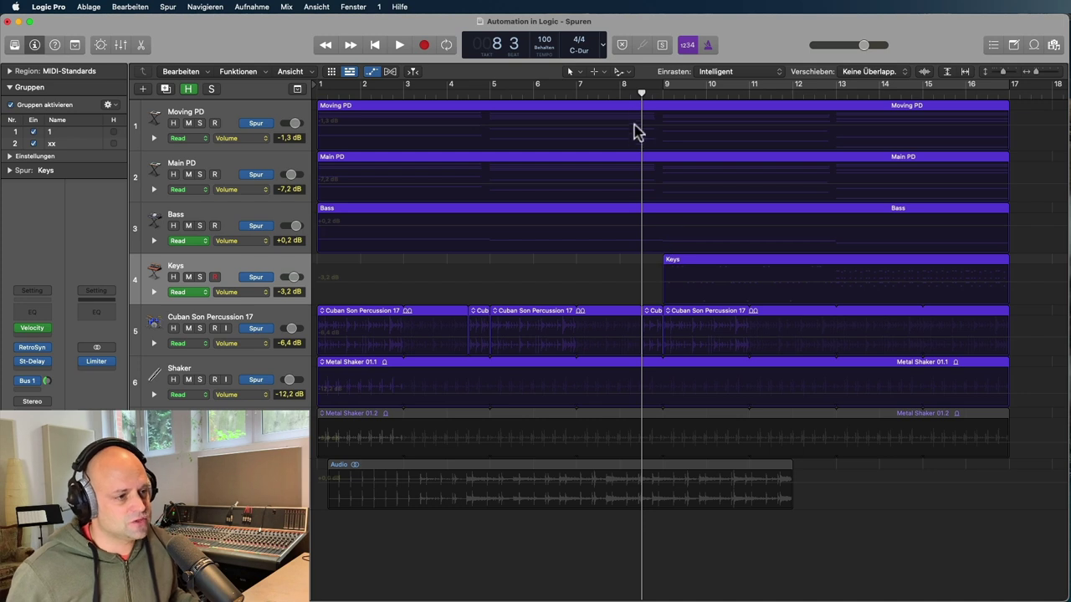
Step: Play the project from about bar 8 to bar 14 to hear the Keys part
{"action": "left_click", "coordinate": [623, 93]}
{"action": "key", "text": "space"}
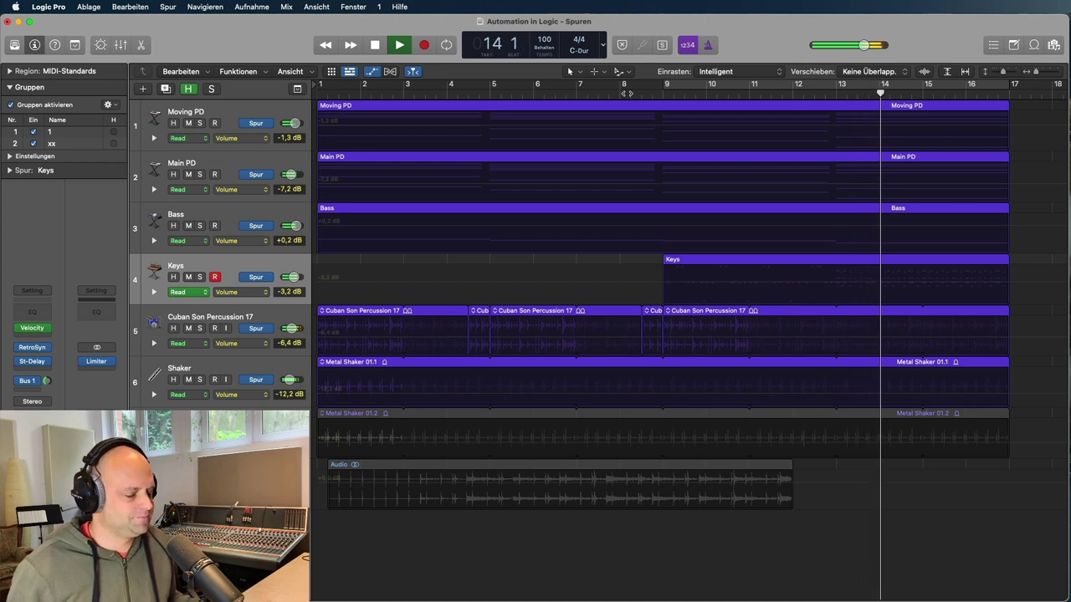
{"action": "key", "text": "space"}
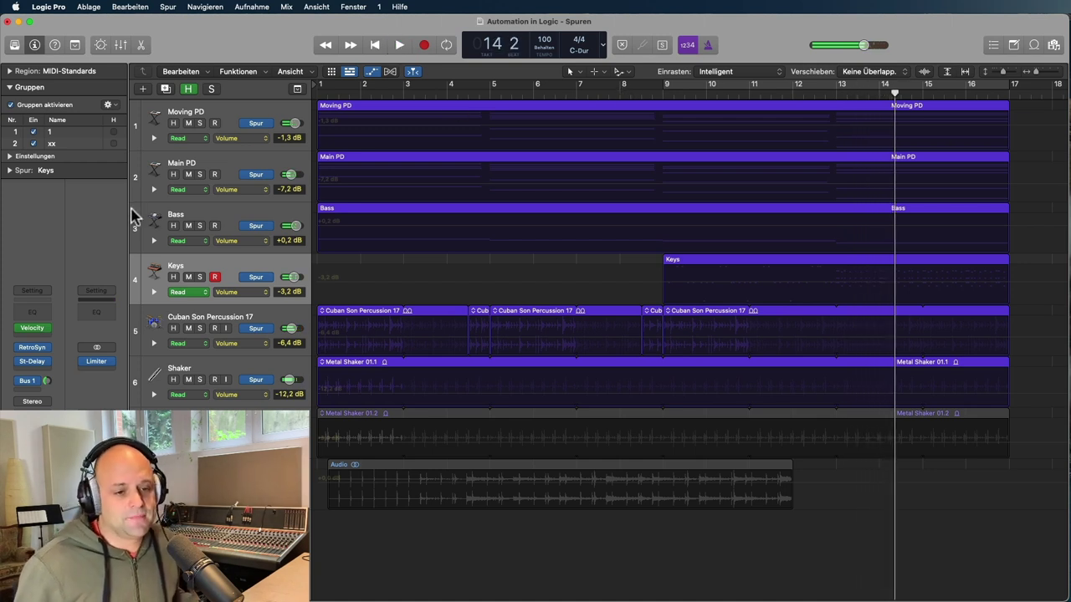
Step: Disarm recording on the Keys track, place the playhead at bar 9, and set the track's automation mode to Latch
{"action": "left_click", "coordinate": [215, 278]}
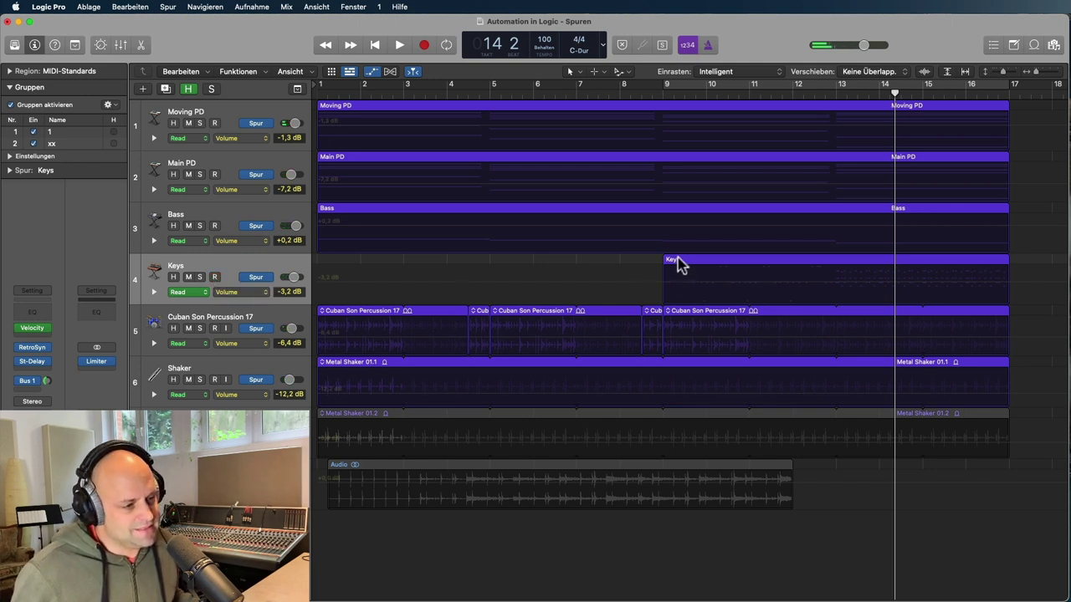
{"action": "left_click", "coordinate": [662, 90]}
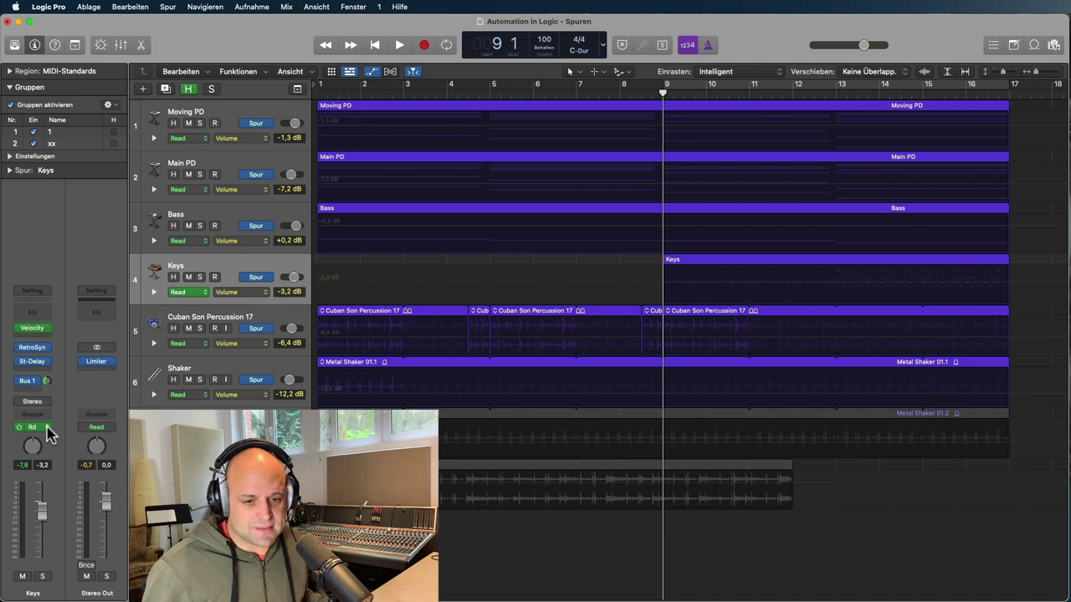
{"action": "left_click", "coordinate": [49, 430]}
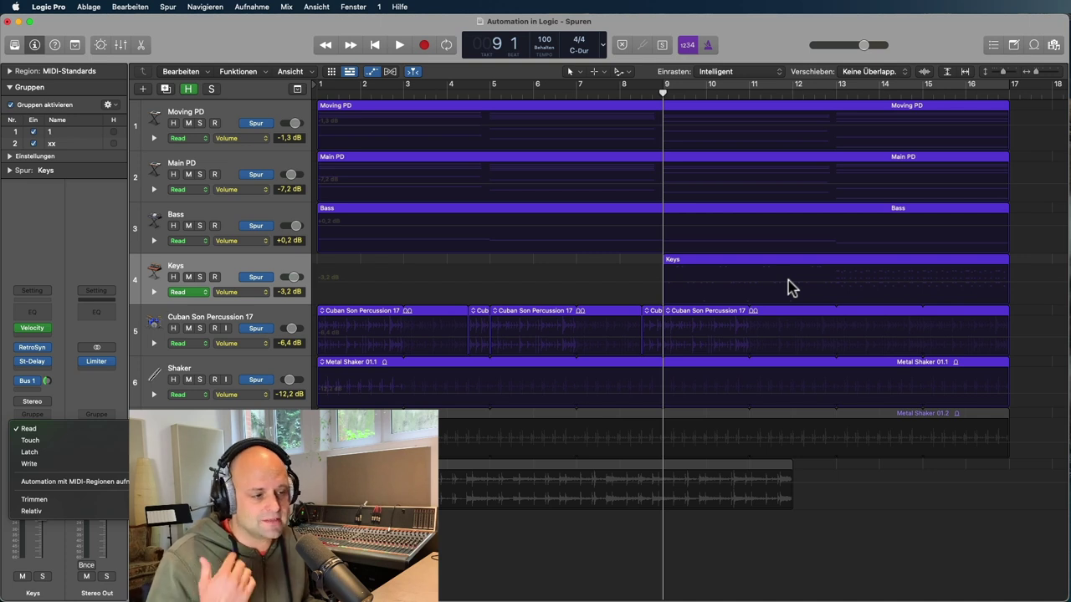
{"action": "left_click", "coordinate": [30, 452]}
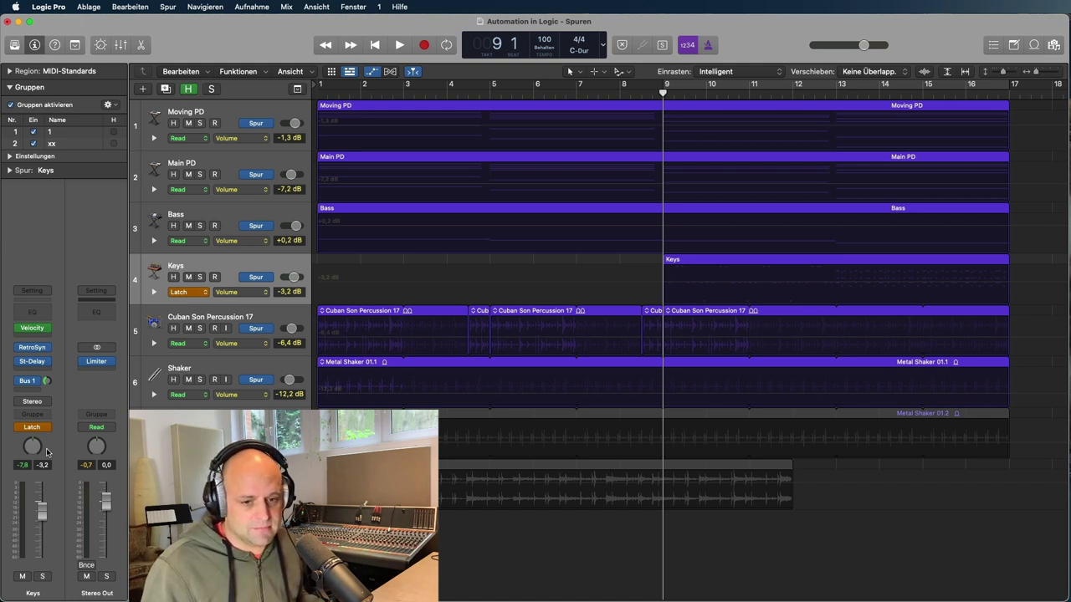
Step: Switch the Keys track's automation mode to Read and lower its volume fader to −∞ dB
{"action": "left_click", "coordinate": [40, 428]}
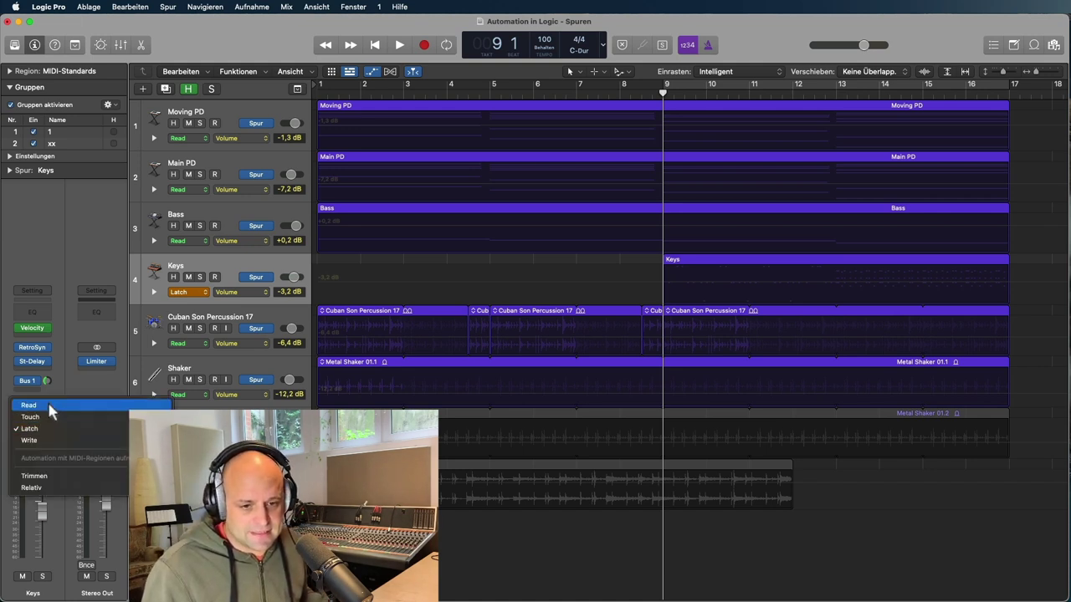
{"action": "left_click", "coordinate": [48, 411]}
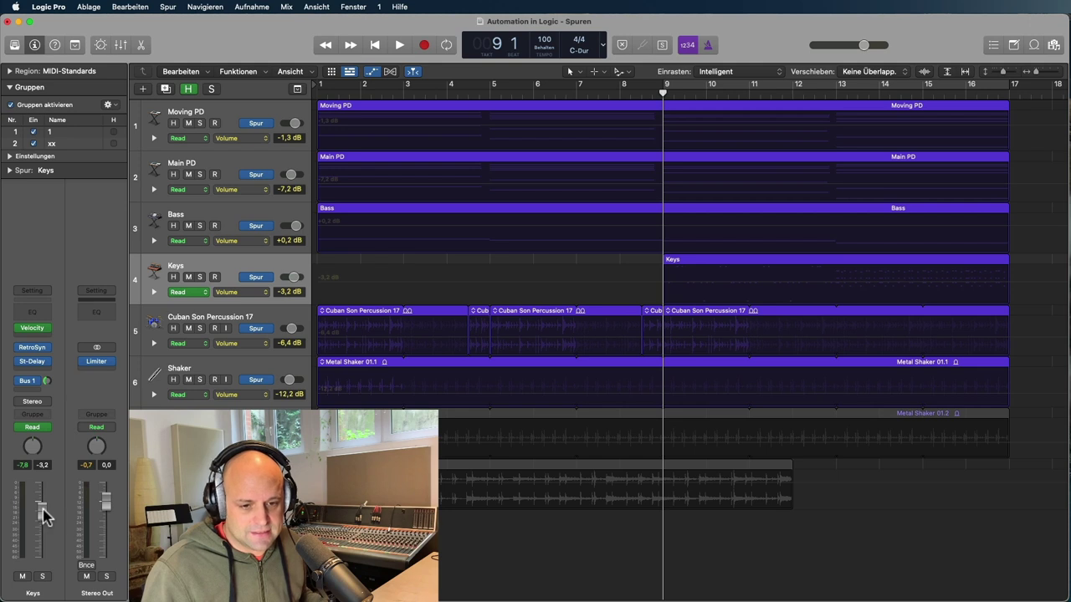
{"action": "left_click_drag", "start_coordinate": [43, 516], "coordinate": [43, 559]}
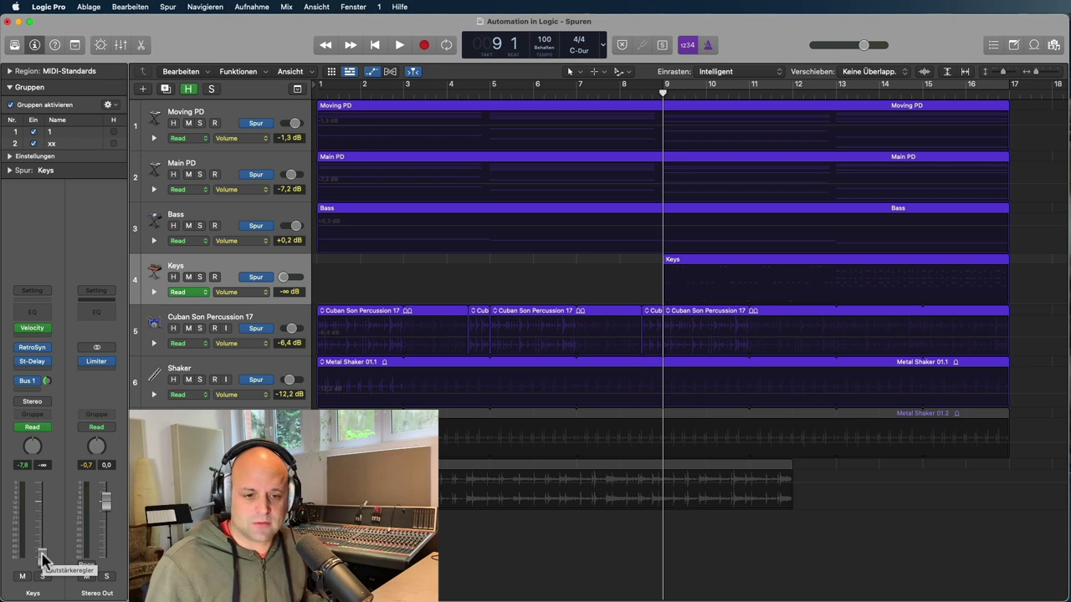
Step: Place the playhead at 8 3, just before the Keys region, and set the Keys track's automation mode to Latch
{"action": "left_click", "coordinate": [47, 428]}
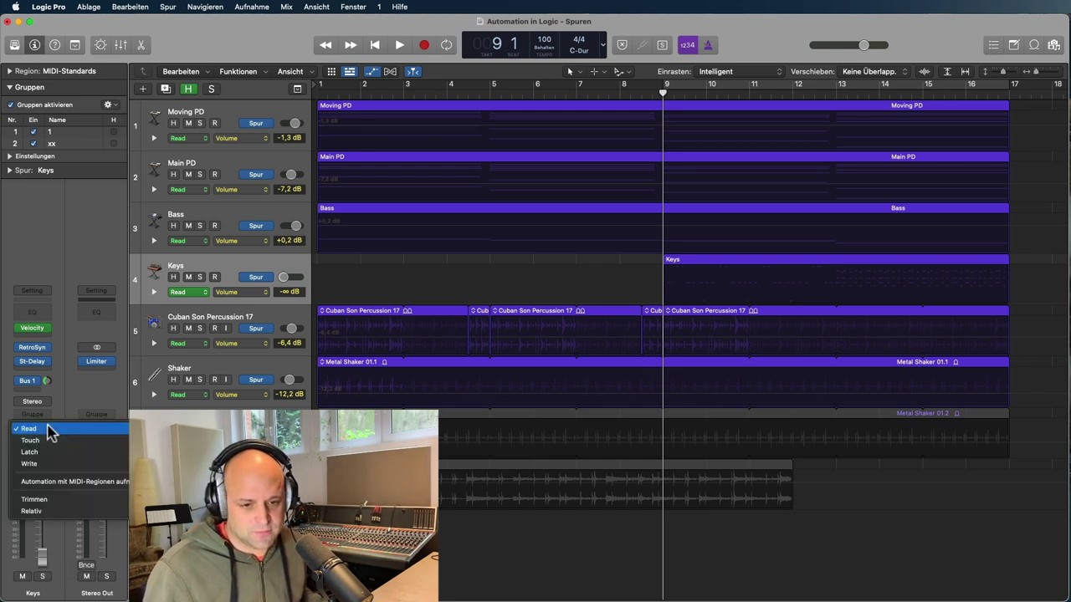
{"action": "left_click", "coordinate": [636, 96]}
{"action": "left_click", "coordinate": [641, 94]}
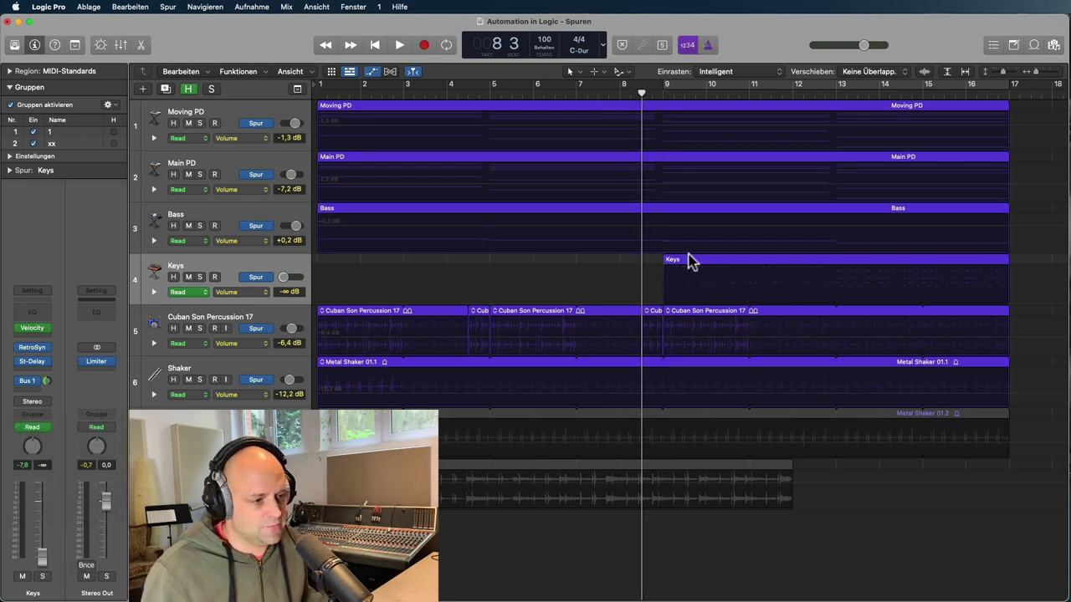
{"action": "scroll", "coordinate": [286, 312], "scroll_direction": "down", "scroll_amount": 2}
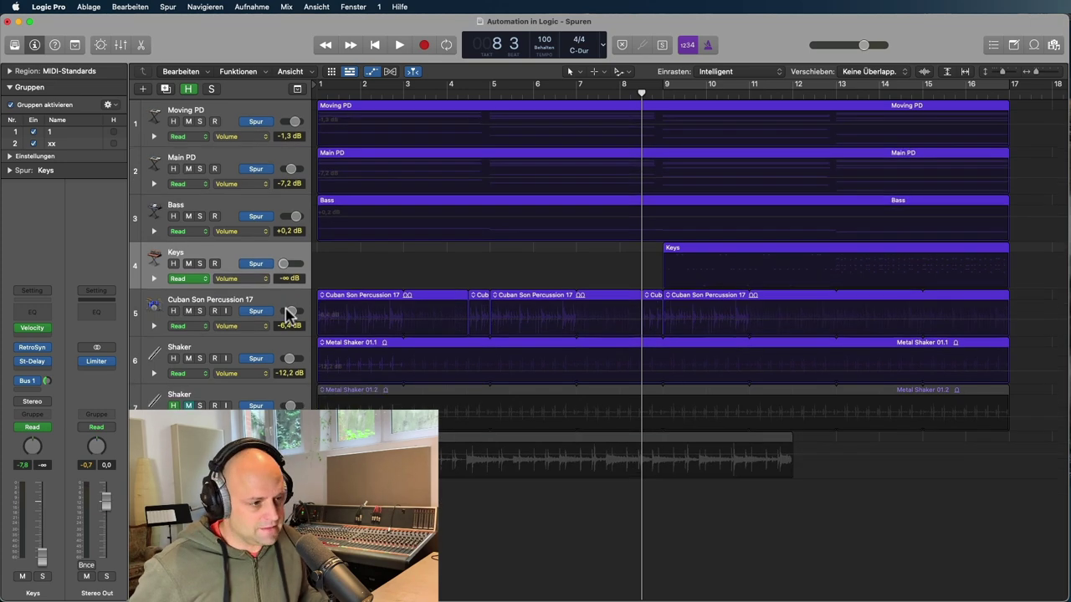
{"action": "scroll", "coordinate": [286, 312], "scroll_direction": "up", "scroll_amount": 6}
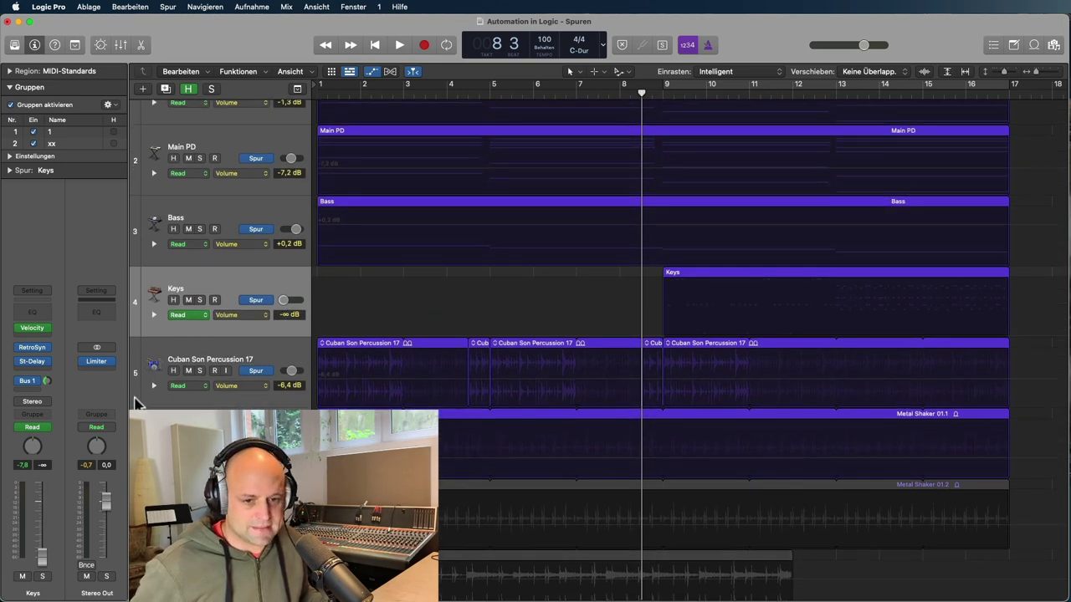
{"action": "left_click", "coordinate": [44, 428]}
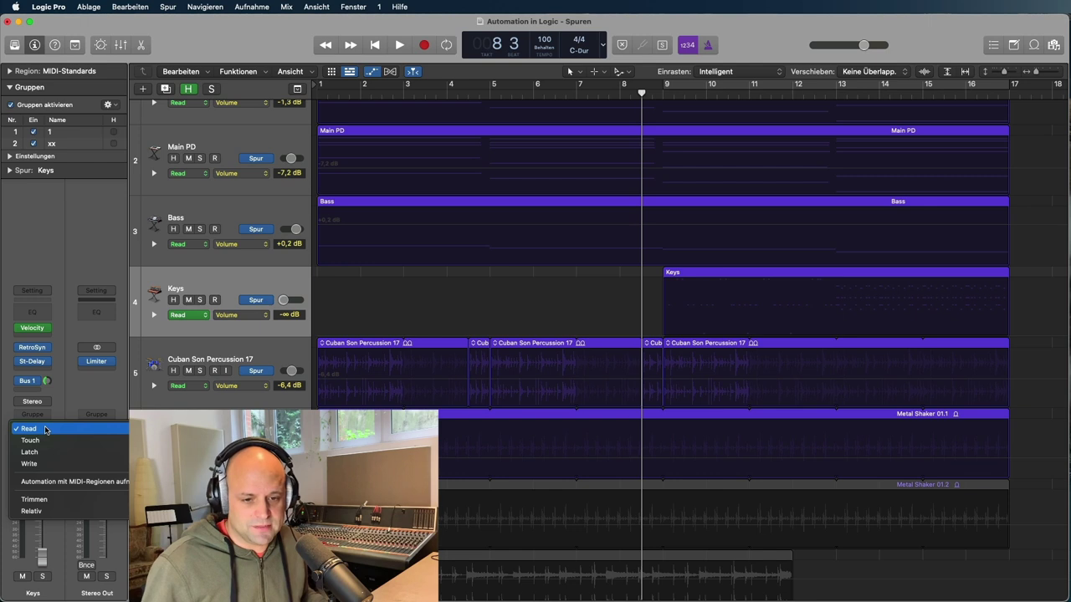
{"action": "left_click", "coordinate": [29, 452]}
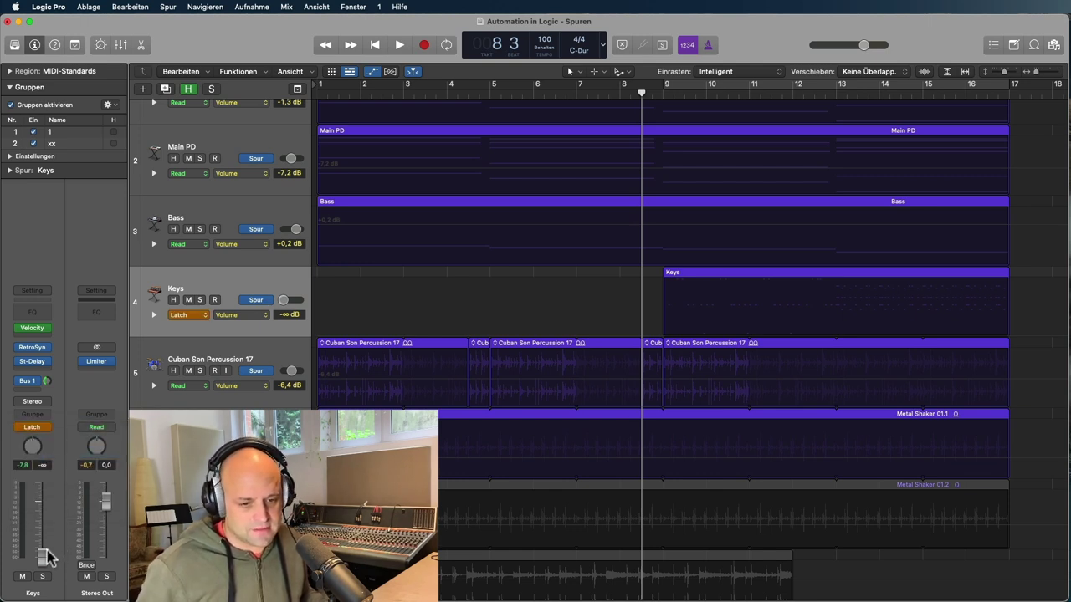
Step: Record a gradual Keys fader rise to −0,9 dB during playback, return the automation mode to Read, and stop at bar 17
{"action": "key", "text": "space"}
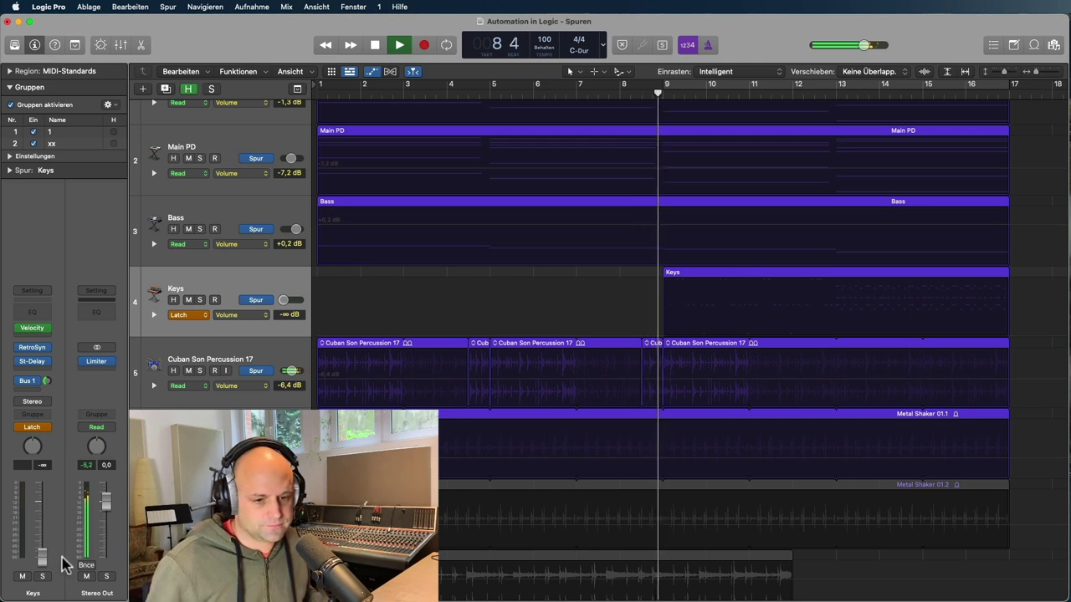
{"action": "left_click_drag", "start_coordinate": [42, 556], "coordinate": [42, 502]}
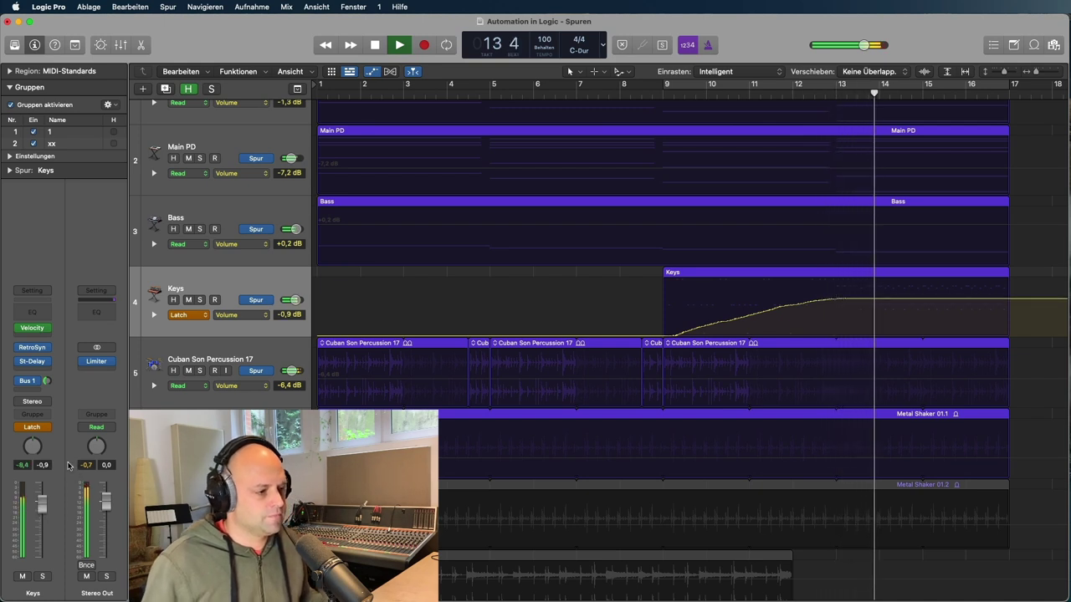
{"action": "left_click", "coordinate": [46, 427]}
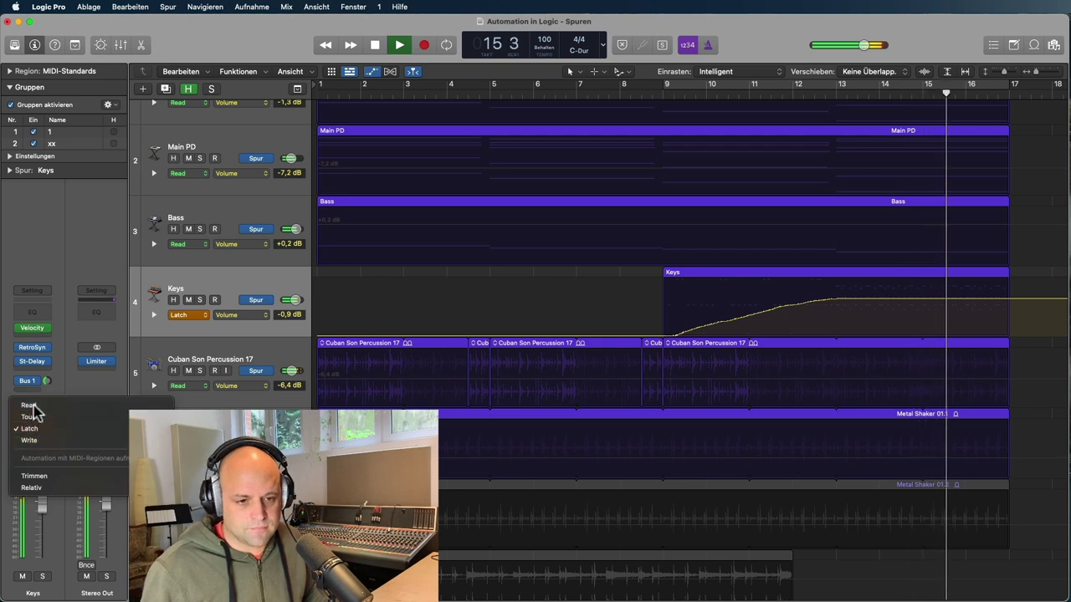
{"action": "left_click", "coordinate": [31, 406]}
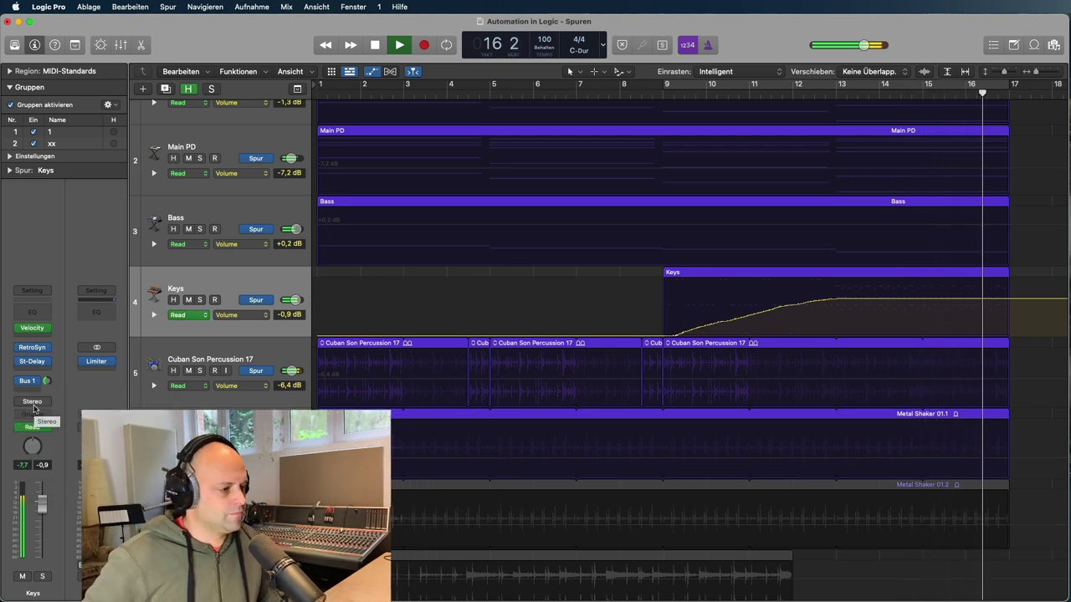
{"action": "key", "text": "space"}
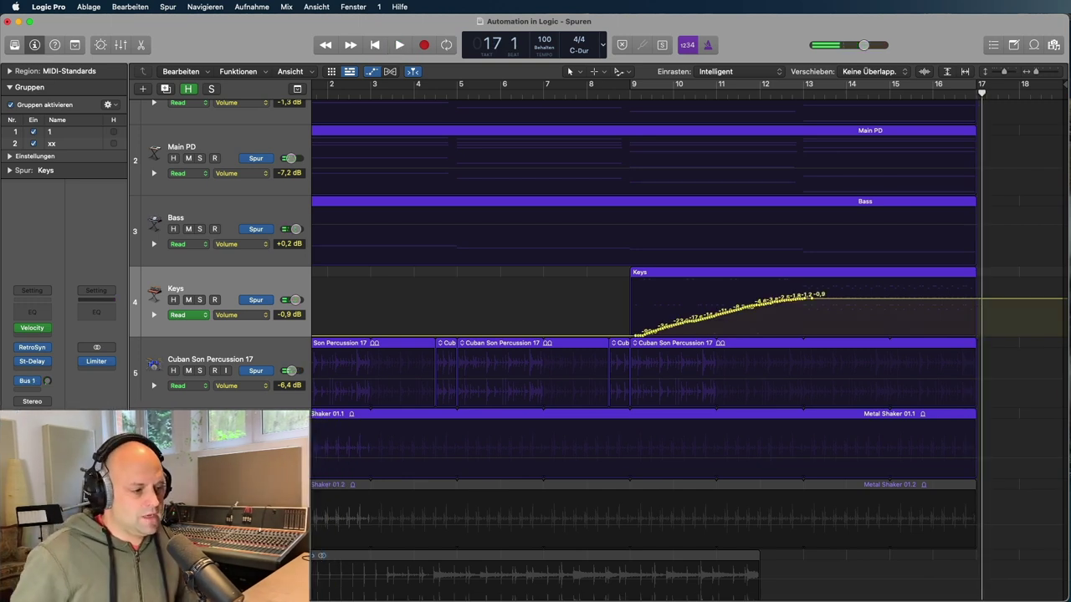
Step: Examine the recorded Volume automation points on the Keys track between bars 9 and 14 up close
{"action": "key", "text": "super+Right"}
{"action": "key", "text": "super+Right"}
{"action": "key", "text": "super+Right"}
{"action": "key", "text": "super+Right"}
{"action": "key", "text": "super+Right"}
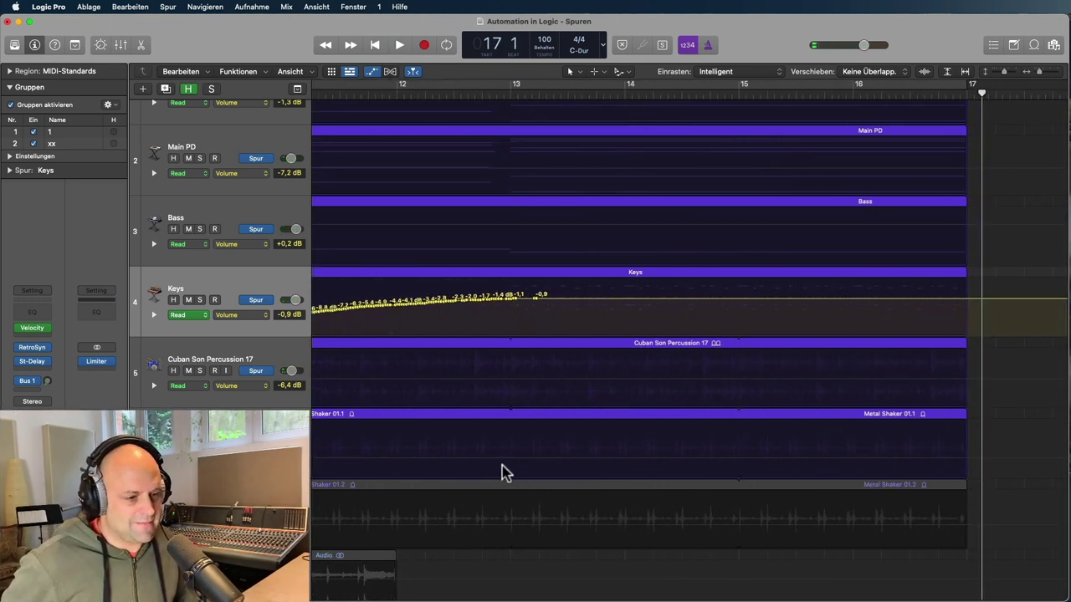
{"action": "scroll", "coordinate": [504, 468], "scroll_direction": "left", "scroll_amount": 3}
{"action": "scroll", "coordinate": [506, 474], "scroll_direction": "left", "scroll_amount": 4}
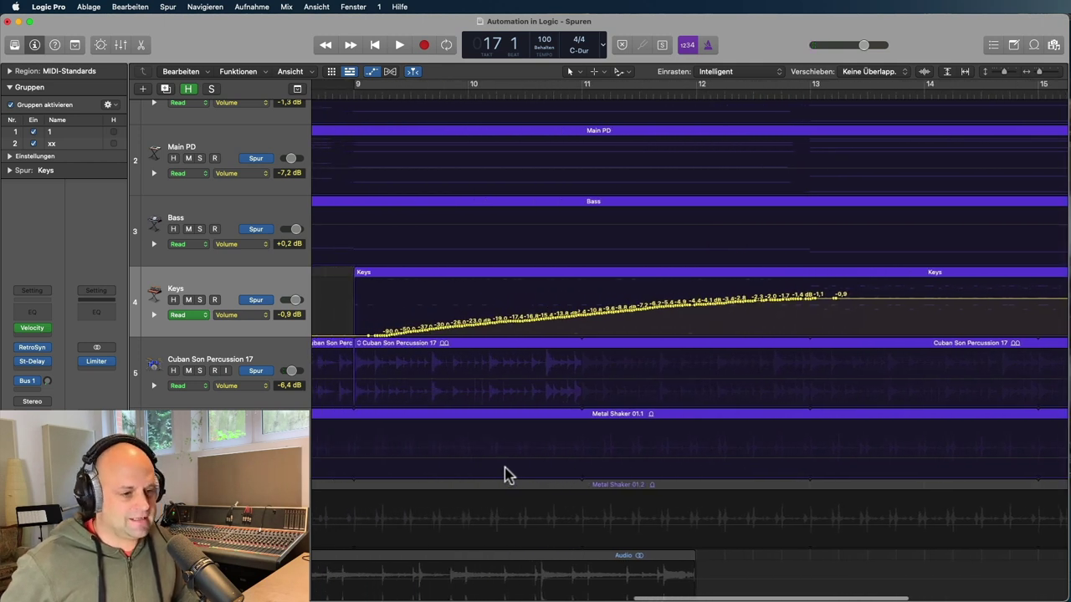
{"action": "left_click_drag", "start_coordinate": [361, 259], "coordinate": [940, 407]}
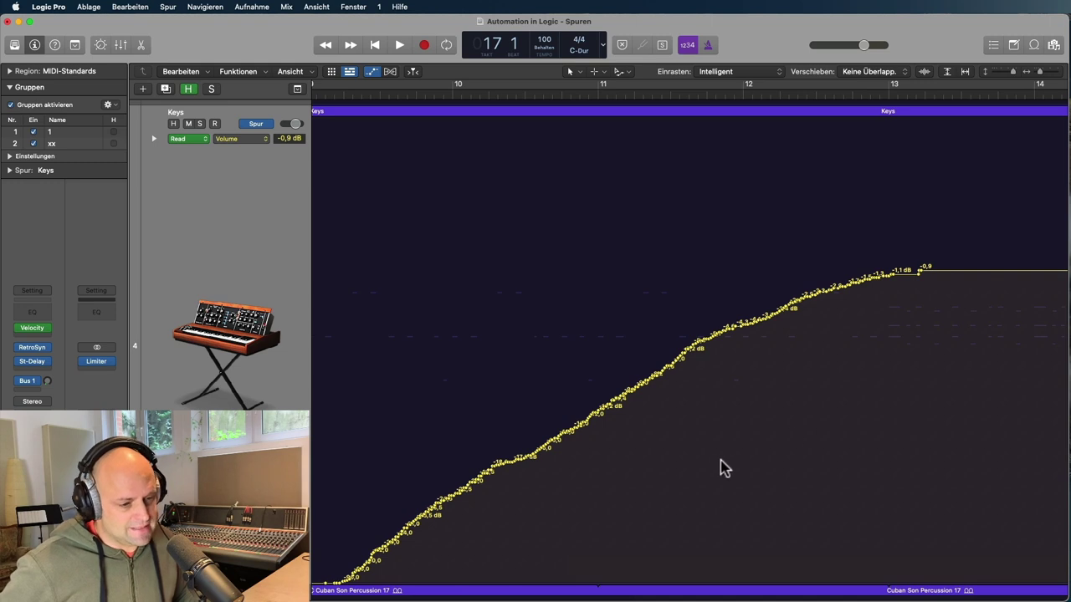
{"action": "scroll", "coordinate": [719, 463], "scroll_direction": "down", "scroll_amount": 3}
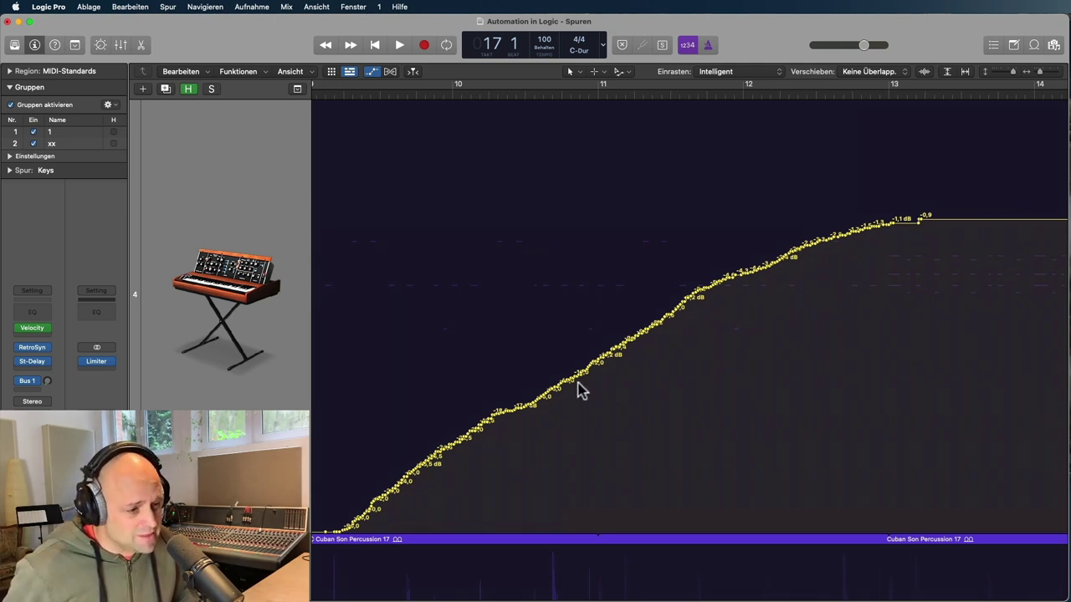
Step: Try raising a single Keys Volume point near bar 11 to −7,4 dB, and remove the resulting spike
{"action": "left_click_drag", "start_coordinate": [604, 362], "coordinate": [603, 313]}
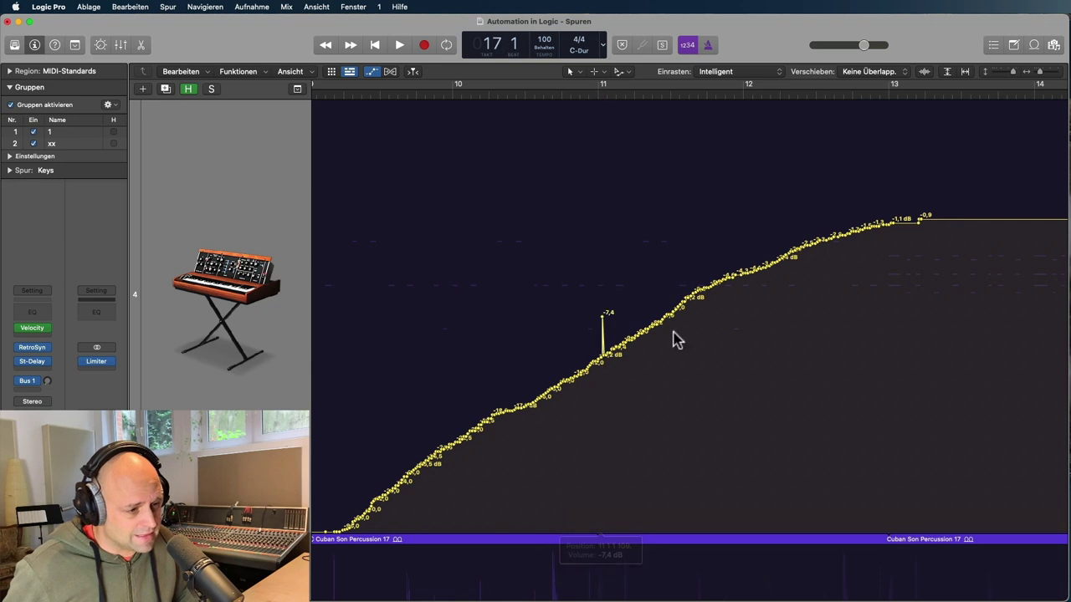
{"action": "left_click", "coordinate": [603, 316]}
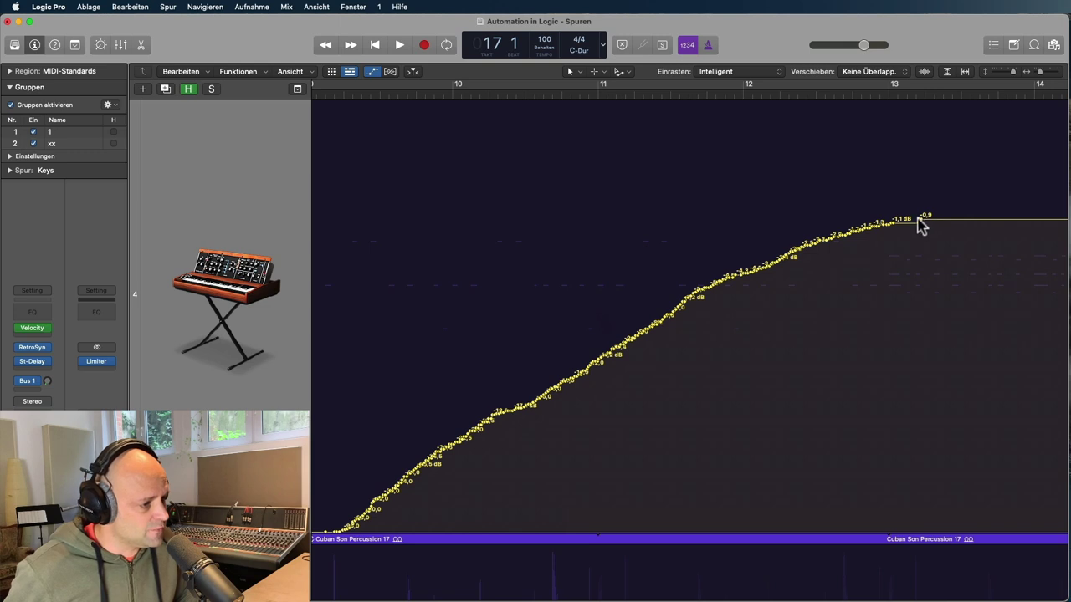
Step: Replace the dense Keys points with a straight ramp from −∞ dB at bar 9 to −0,9 dB past bar 13, and bend it into an S-curve
{"action": "mouse_move", "coordinate": [920, 218]}
{"action": "left_mouse_down"}
{"action": "mouse_move", "coordinate": [705, 343]}
{"action": "mouse_move", "coordinate": [375, 461]}
{"action": "mouse_move", "coordinate": [313, 545]}
{"action": "mouse_move", "coordinate": [466, 540]}
{"action": "left_mouse_up"}
{"action": "scroll", "coordinate": [665, 495], "scroll_direction": "right", "scroll_amount": 5}
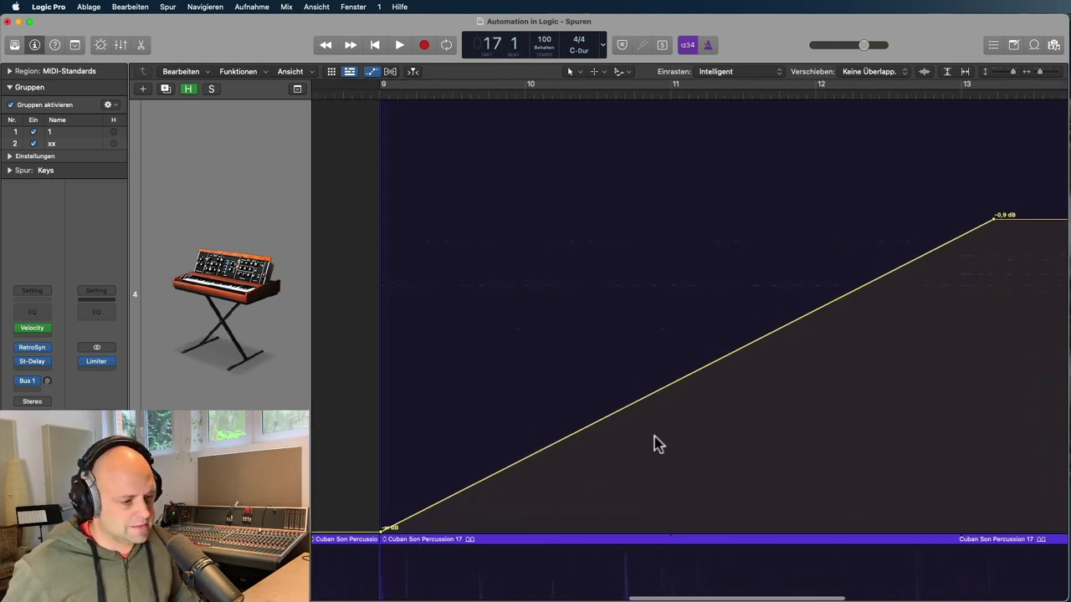
{"action": "scroll", "coordinate": [650, 393], "scroll_direction": "down", "scroll_amount": 1}
{"action": "mouse_move", "coordinate": [647, 381]}
{"action": "left_mouse_down"}
{"action": "mouse_move", "coordinate": [649, 358]}
{"action": "mouse_move", "coordinate": [664, 383]}
{"action": "left_mouse_up"}
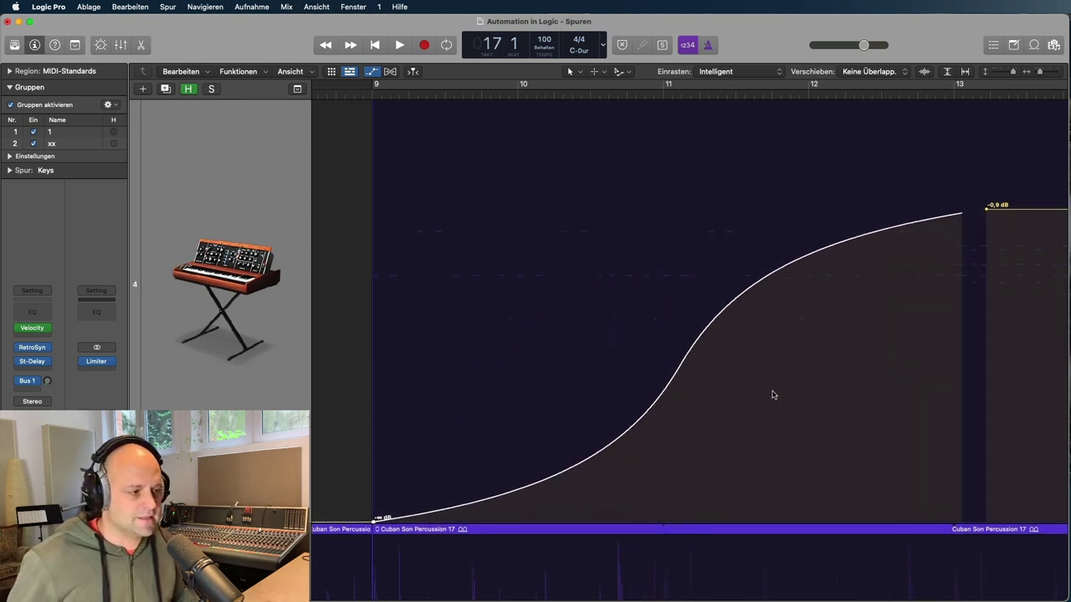